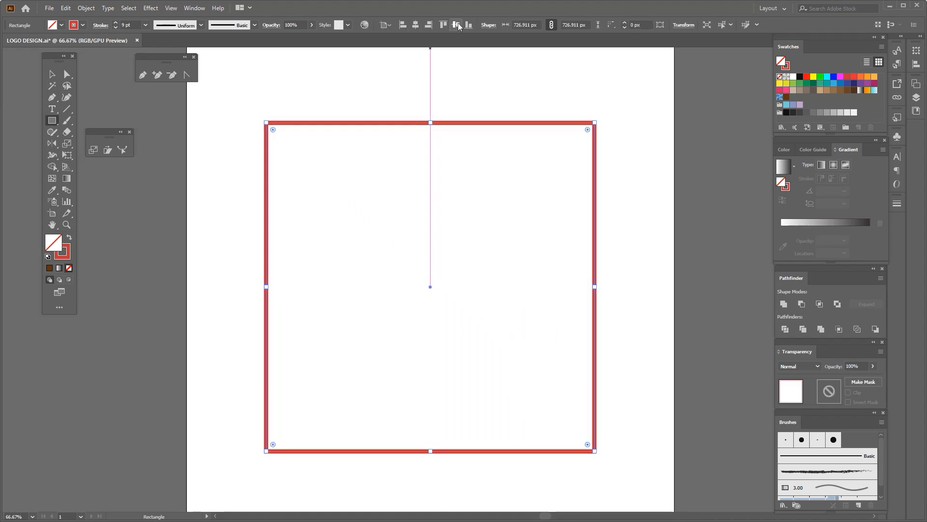
Step: Paste a copy of the square in front and shrink the copy to form a smaller square inside the original
key(v)
key(ctrl+c)
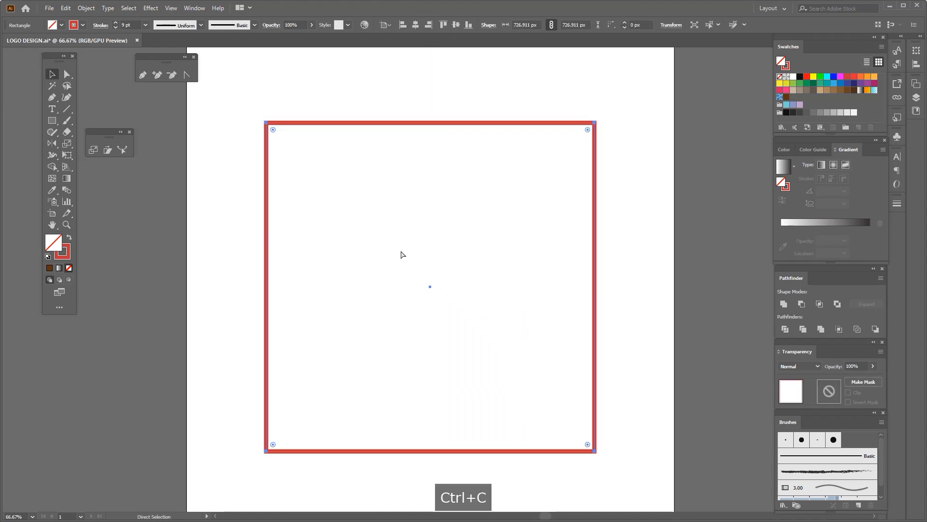
key(ctrl+f)
drag(595, 452, 566, 406)
Step: Group the two squares and scale the group down about its centre to about 530 px wide
drag(220, 223, 584, 440)
drag(627, 277, 481, 350)
key(F9)
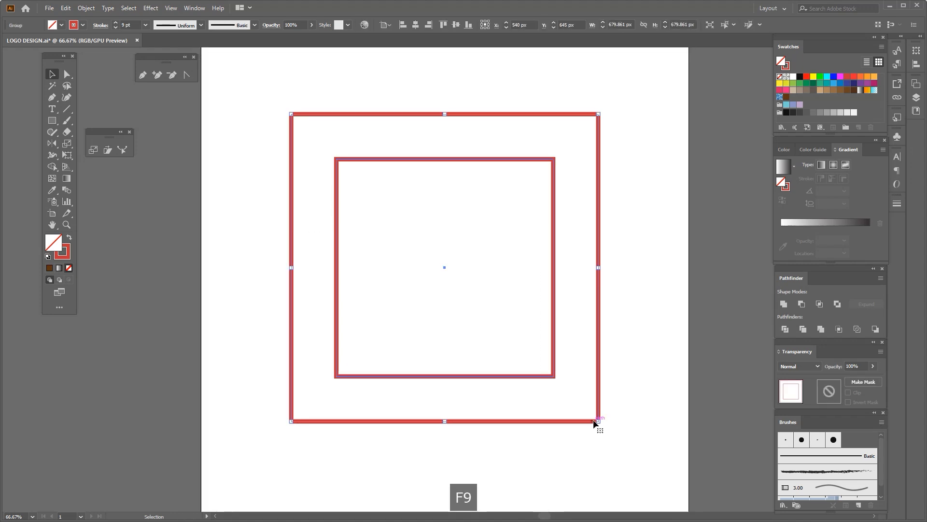
drag(597, 420, 572, 395)
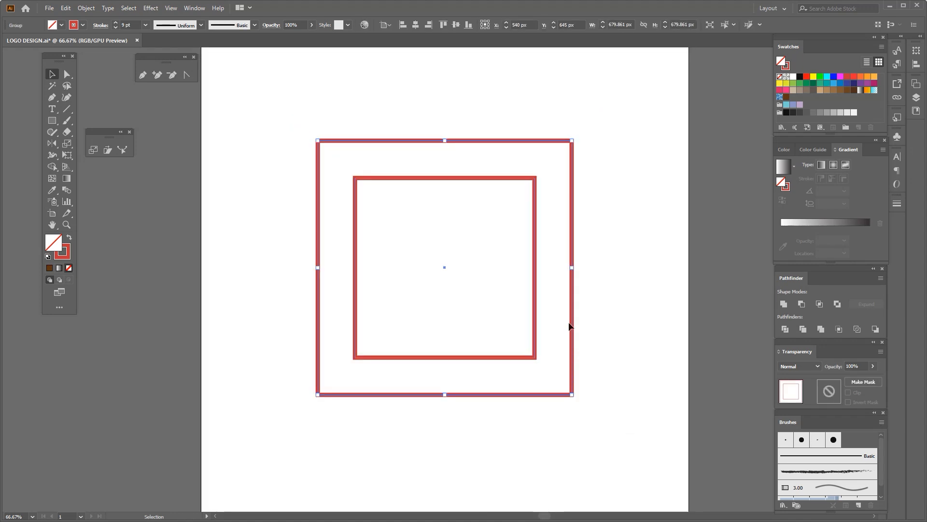
click(444, 415)
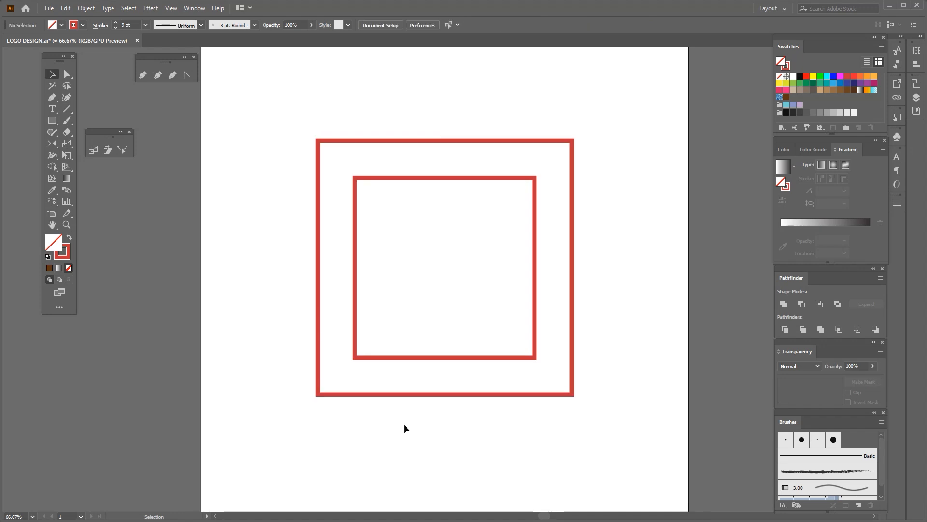
key(ctrl+0)
key(F9)
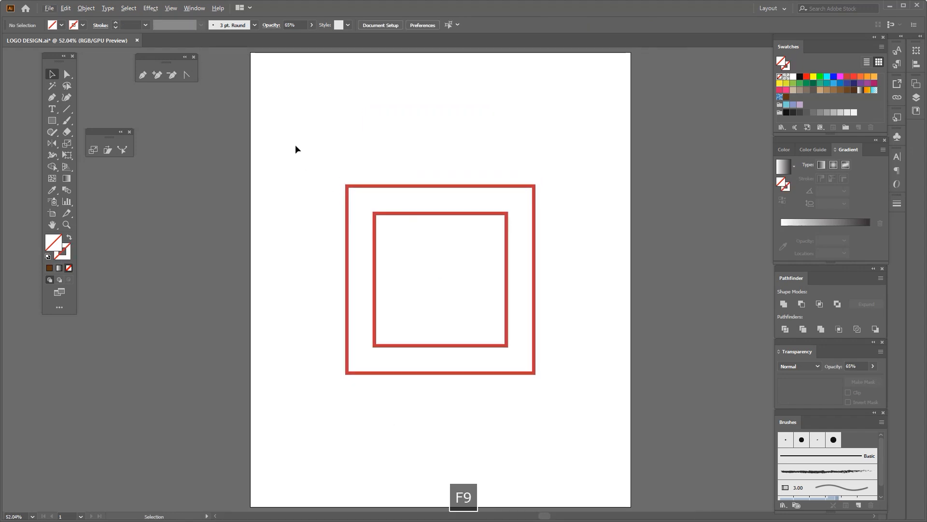
Step: Set the stroke weight of the grouped squares to 6 pt
click(130, 25)
text(6)
key(Return)
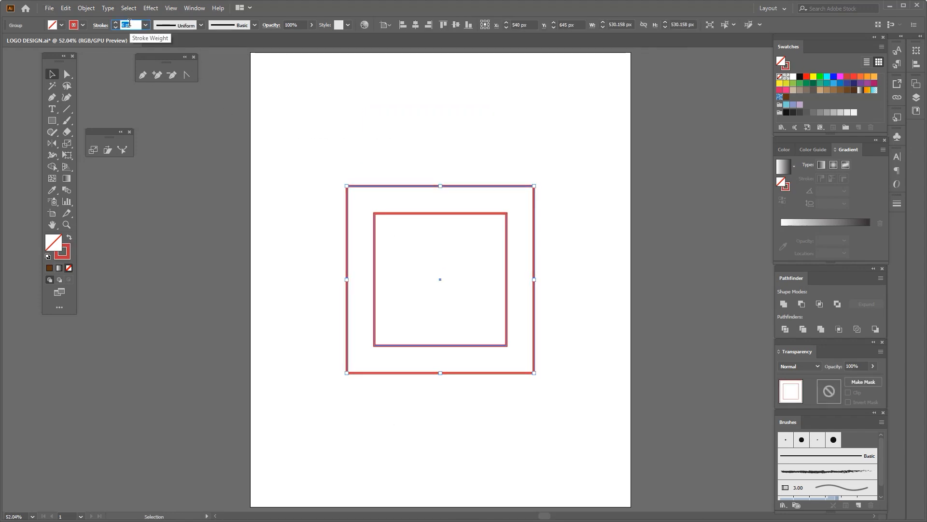
click(359, 216)
key(ctrl+1)
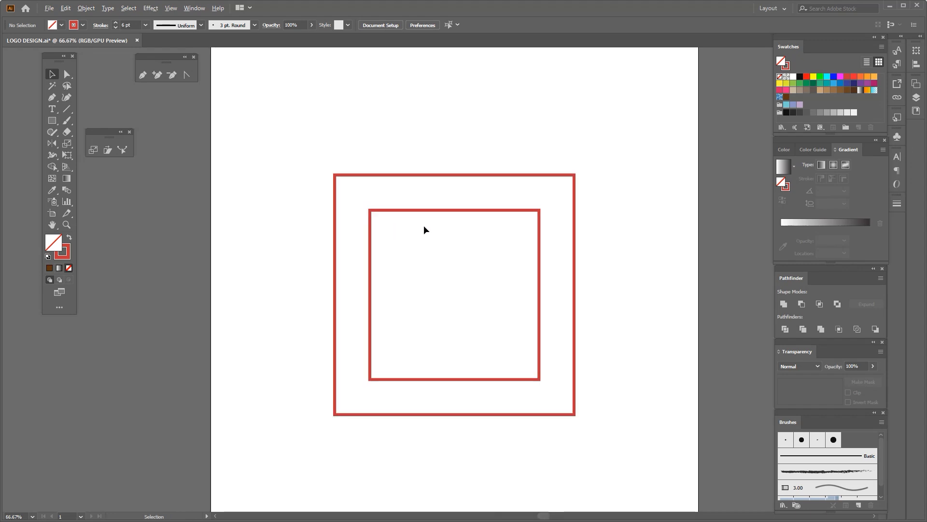
Step: Ungroup the two squares
key(ctrl+a)
click(386, 215)
key(ctrl+z)
drag(392, 203, 410, 263)
right_click(390, 209)
click(400, 290)
Step: Duplicate the inner square and shrink the copy to about 104 px against the inner frame's upper edge, near its left corner
click(393, 216)
key(ctrl+z)
scroll(413, 241, down, 1)
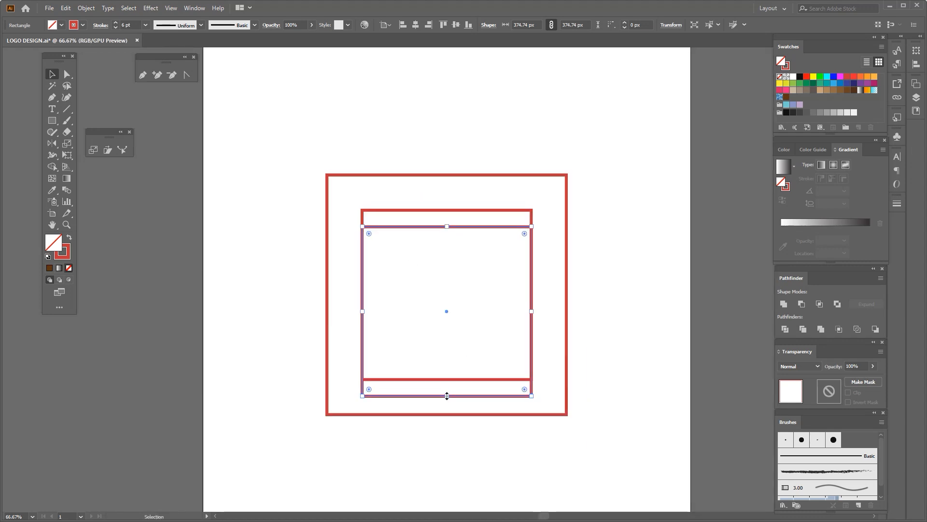
mouse_move(447, 396)
mouse_down()
mouse_move(440, 273)
mouse_move(335, 271)
mouse_move(336, 249)
mouse_up()
Step: Swap the small square's fill and stroke, and reshape it into a solid red rectangle about 74 px wide and 35 px high
scroll(446, 230, up, 2)
click(73, 236)
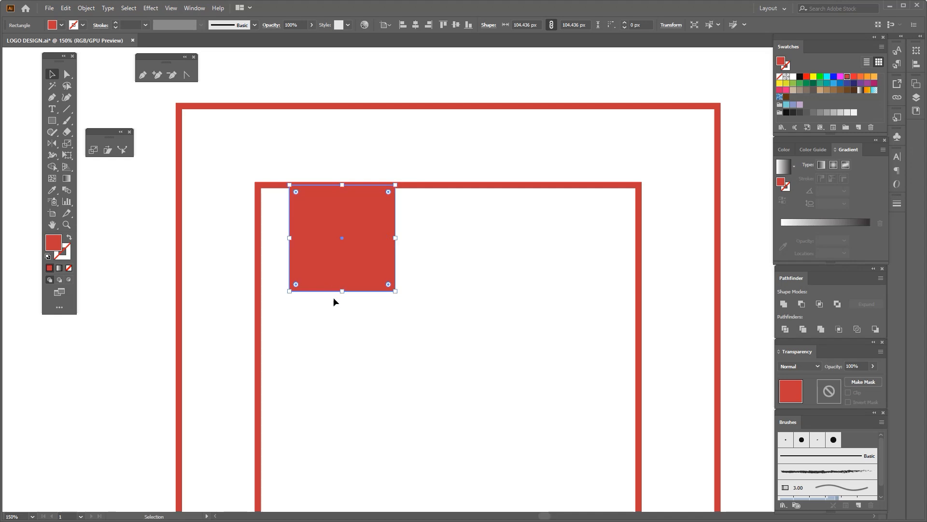
drag(342, 292, 280, 201)
scroll(333, 205, up, 1)
drag(369, 201, 381, 202)
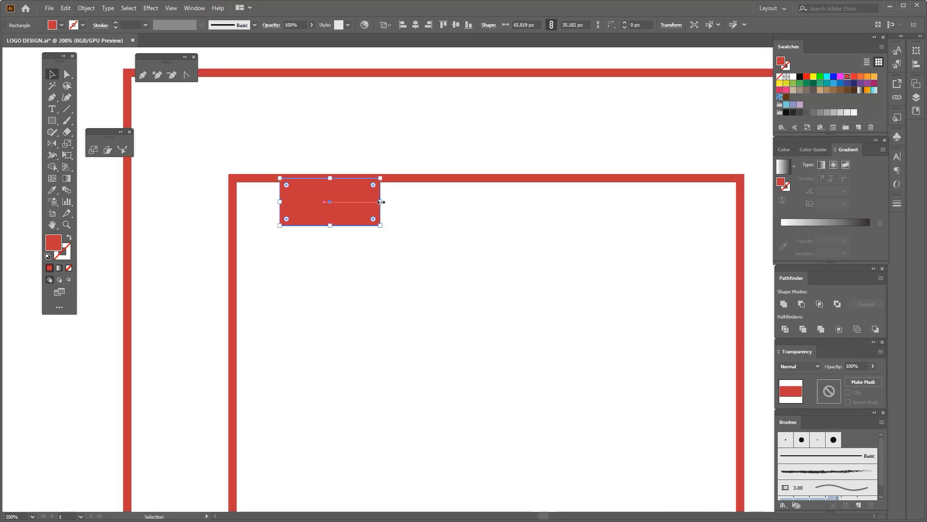
Step: Shorten the red rectangle to about 27 px high and place a duplicate directly below it
mouse_move(332, 227)
mouse_down()
mouse_move(330, 203)
mouse_move(333, 243)
mouse_up()
scroll(297, 229, up, 1)
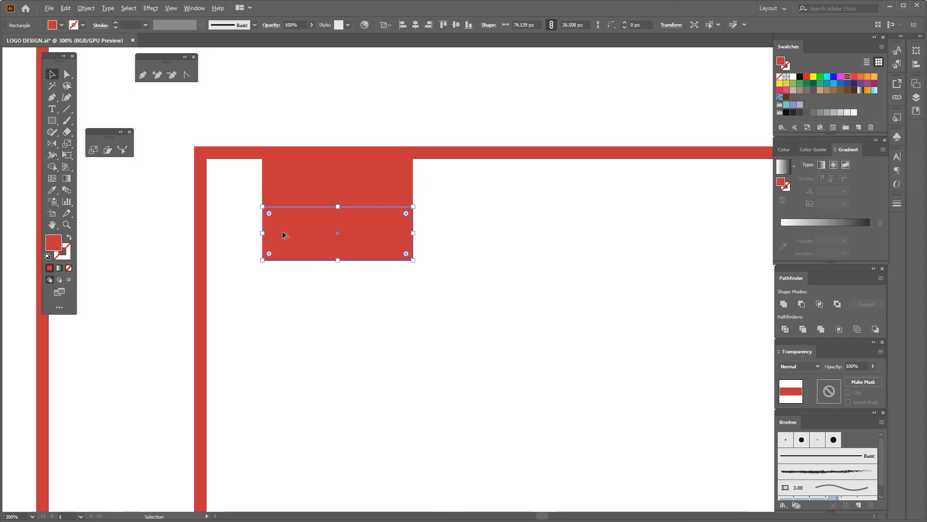
Step: Resize the lower red rectangle to about 45 × 33 px and centre it horizontally under the upper one
drag(262, 233, 293, 234)
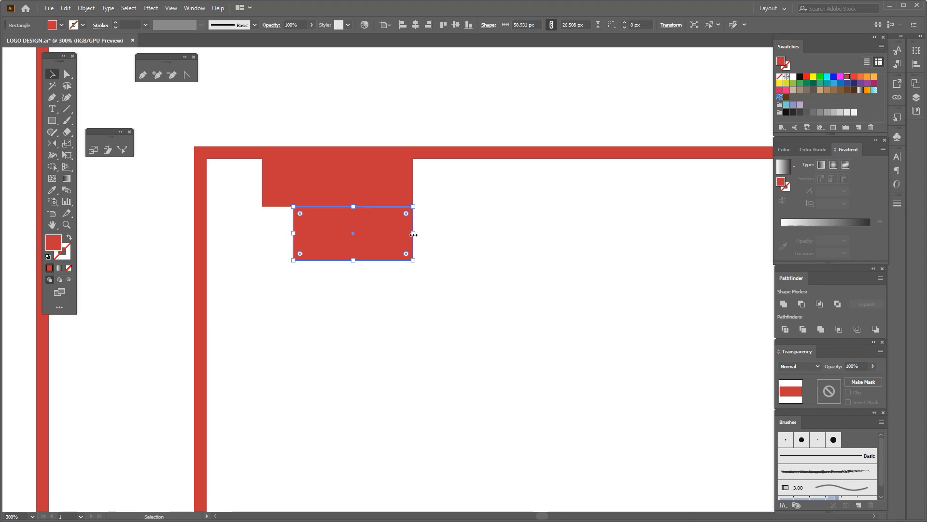
drag(385, 230, 385, 231)
drag(339, 260, 339, 272)
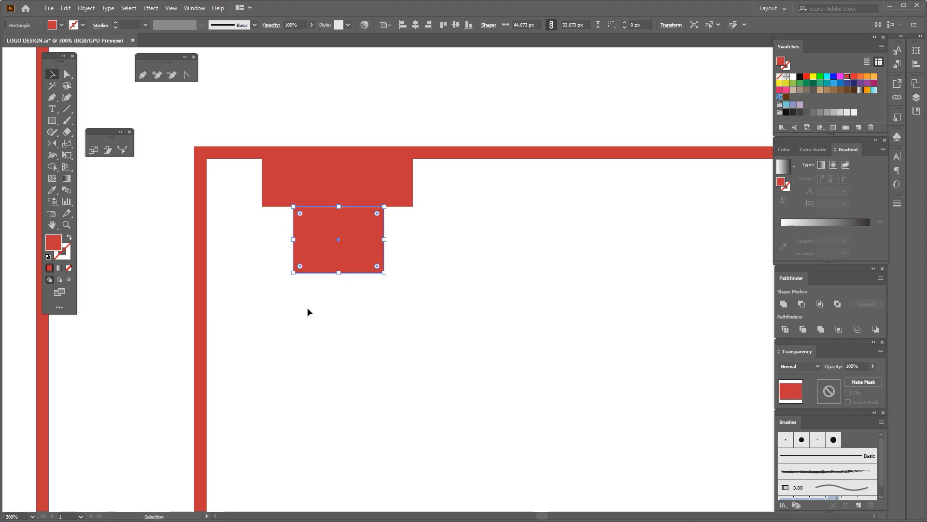
shift+click(350, 172)
click(420, 26)
click(418, 248)
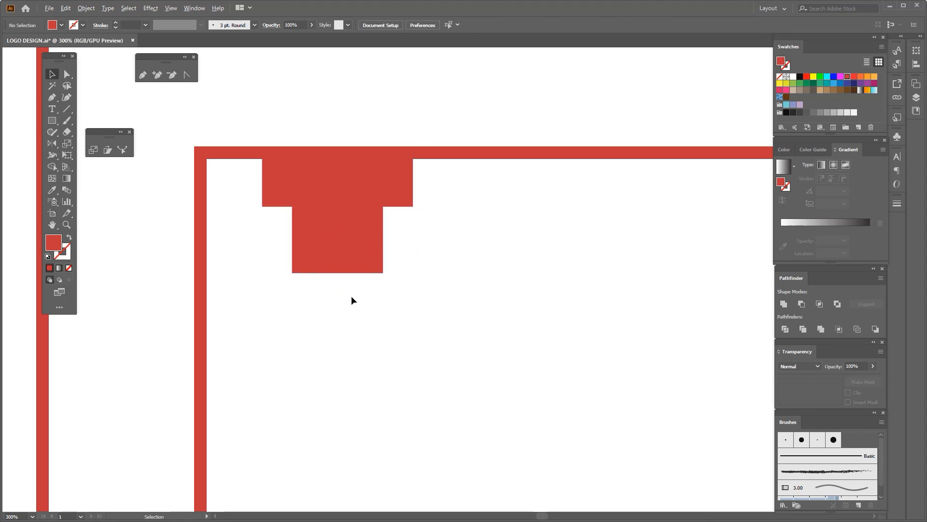
Step: Fill the lower rectangle with green and enlarge it slightly to about 46 × 34 px
click(350, 263)
click(752, 117)
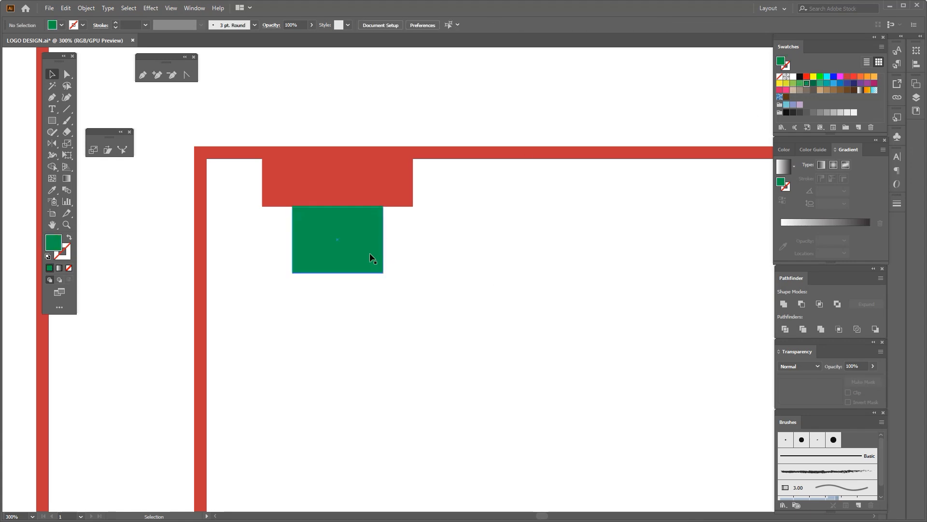
click(348, 234)
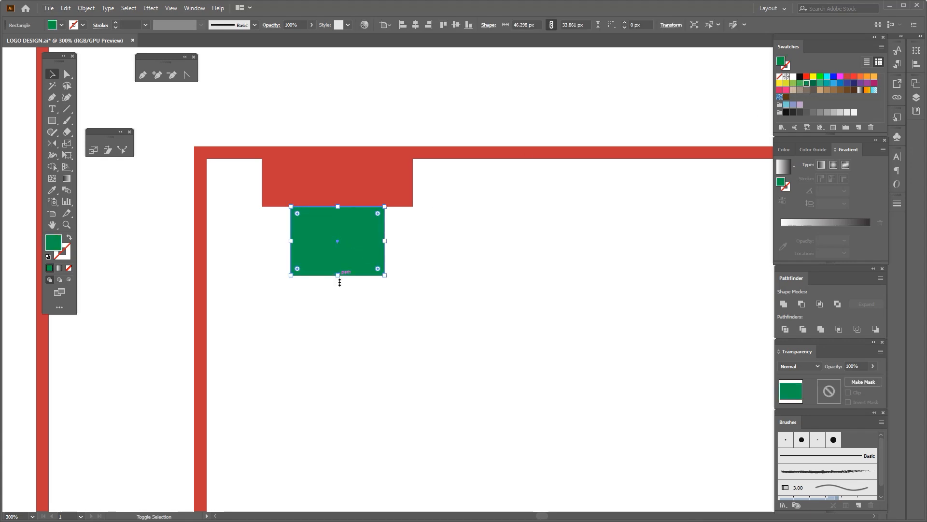
click(340, 279)
Step: Duplicate the green rectangle below itself and enlarge the copy into a body about 250 px wide and 138 px high
drag(362, 237, 477, 397)
key(ctrl+minus)
drag(452, 351, 559, 308)
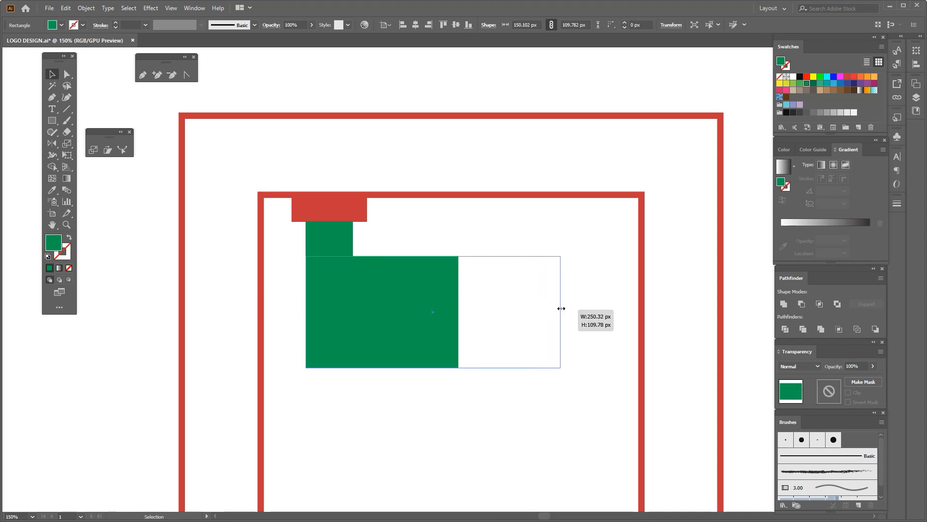
key(ctrl+minus)
drag(473, 334, 476, 353)
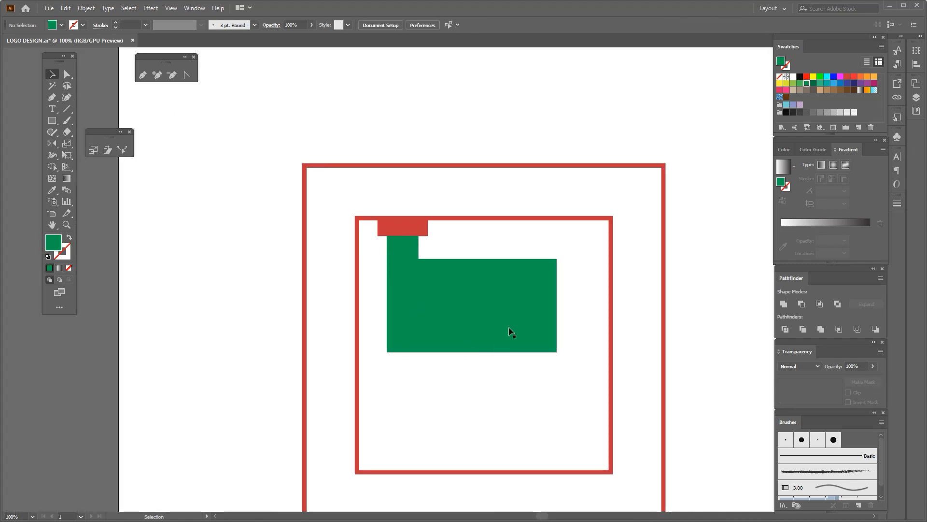
Step: Move the green body's left edge inward and enlarge the body to about 150 px high
scroll(415, 323, up, 1)
drag(369, 300, 384, 300)
click(368, 303)
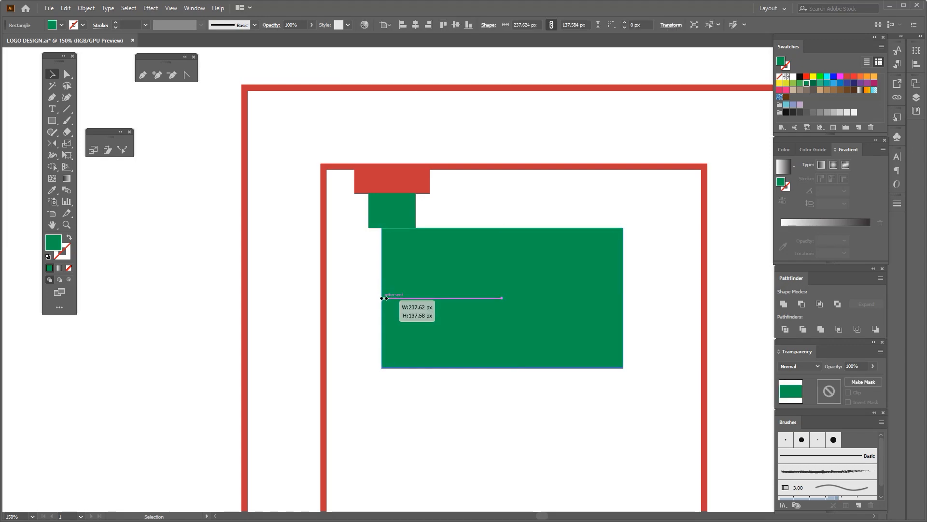
scroll(433, 292, down, 2)
click(453, 327)
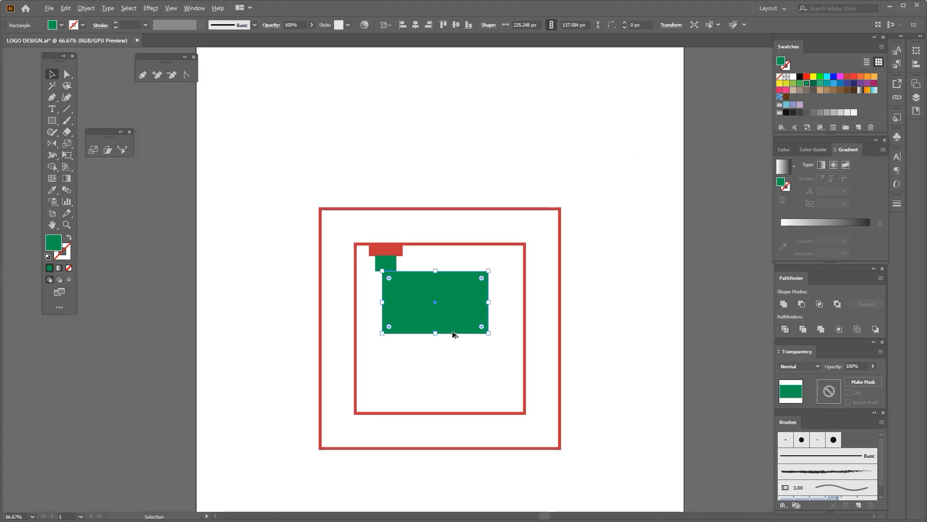
scroll(507, 336, up, 1)
drag(507, 337, 522, 344)
click(445, 356)
Step: Duplicate the green body below itself, narrowed to a leg about 52 px wide, and align it with the body's right edge
scroll(445, 356, down, 1)
click(443, 312)
drag(442, 313, 450, 381)
drag(378, 375, 471, 377)
scroll(511, 346, up, 1)
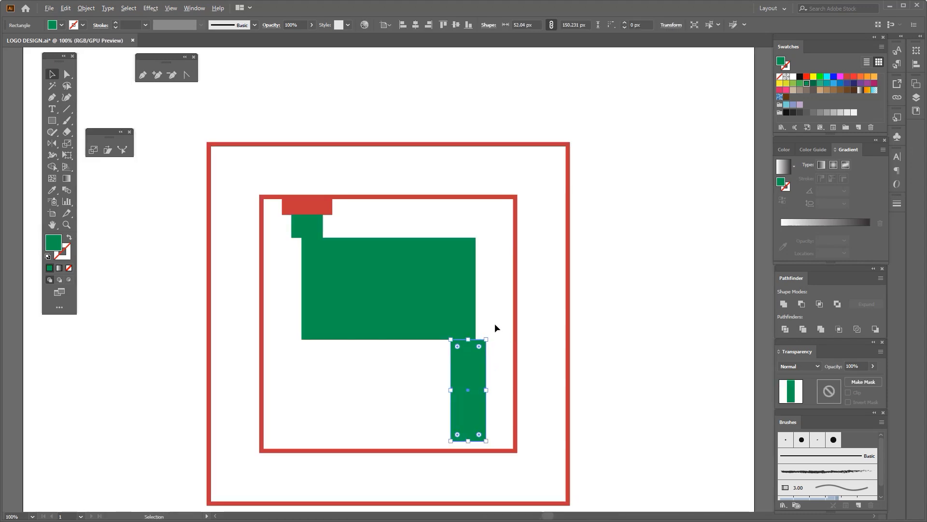
shift+click(449, 312)
click(429, 26)
click(482, 355)
Step: Resize the leg to about 37 × 116 px and fill it with brown
scroll(450, 381, up, 2)
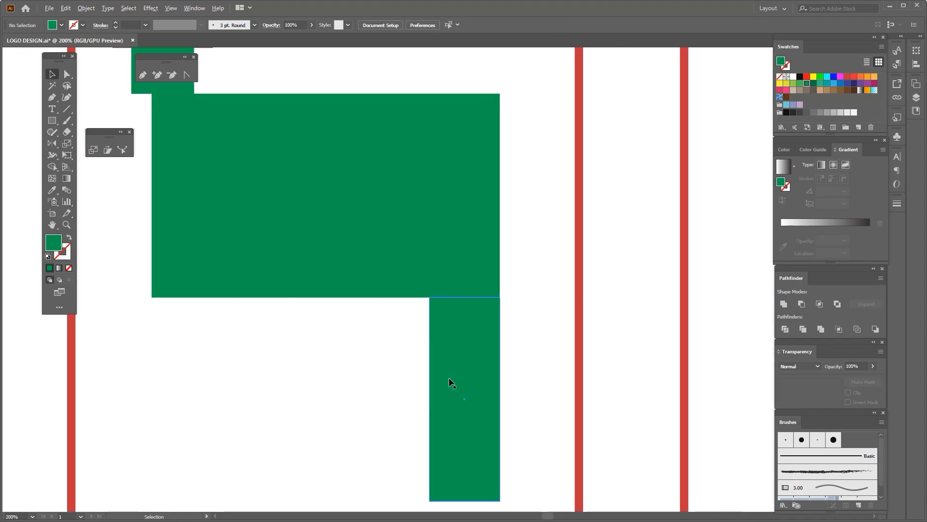
scroll(443, 357, down, 2)
click(447, 363)
drag(437, 377, 443, 378)
drag(457, 428, 457, 407)
scroll(455, 404, up, 1)
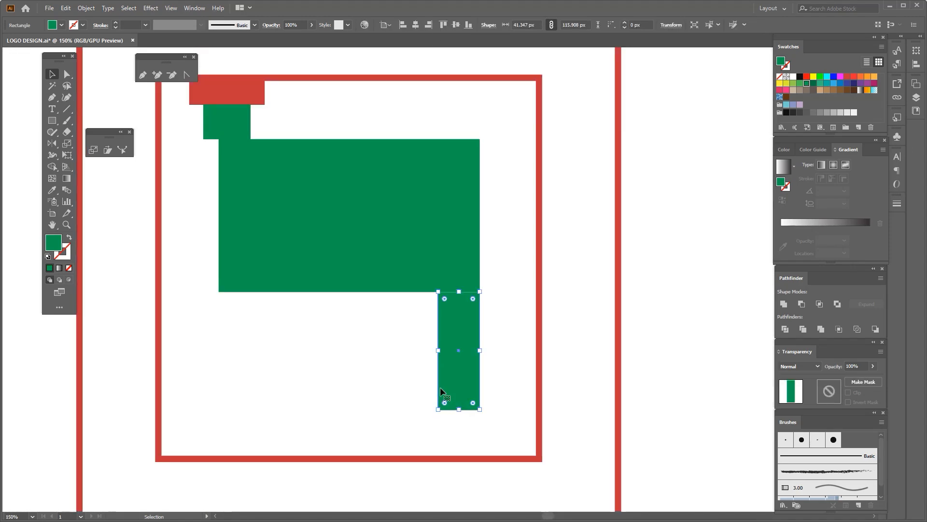
drag(439, 352, 443, 352)
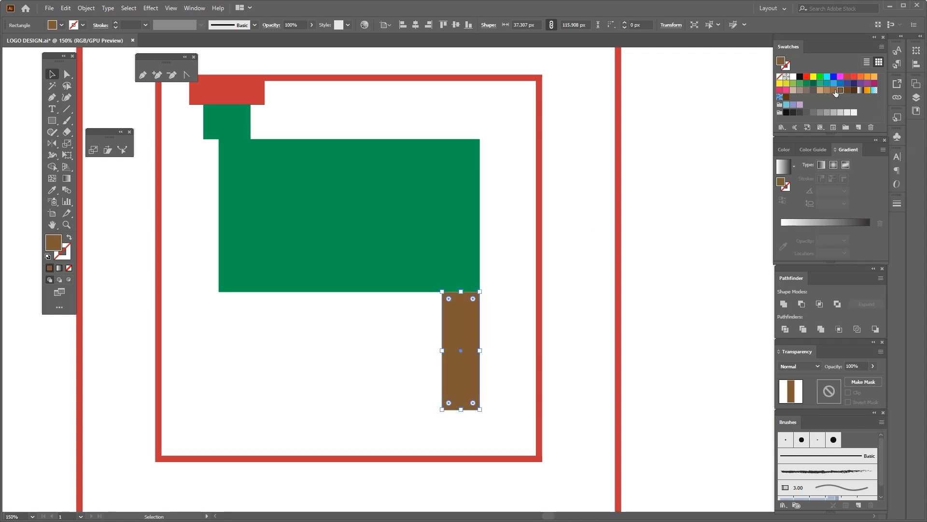
Step: Reduce the brown leg to about 35 × 111 px
click(407, 309)
click(449, 341)
scroll(449, 343, up, 1)
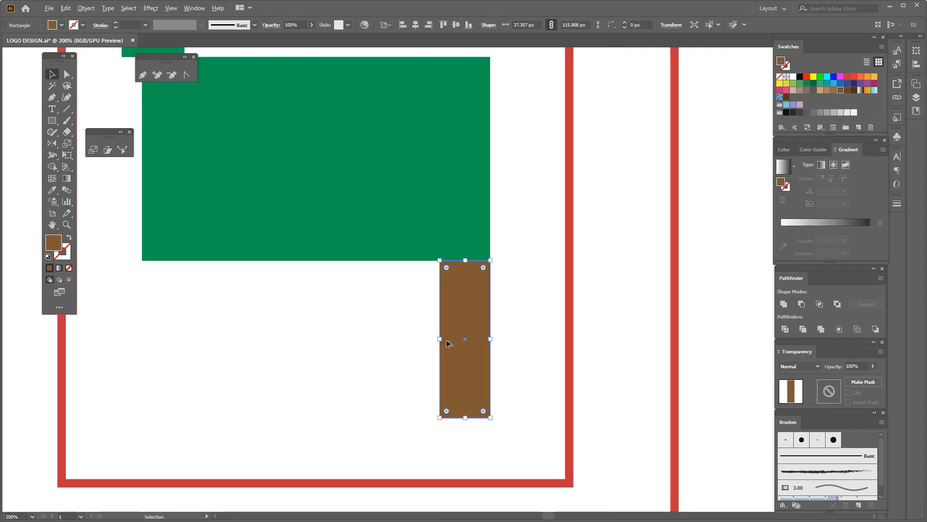
drag(440, 339, 443, 339)
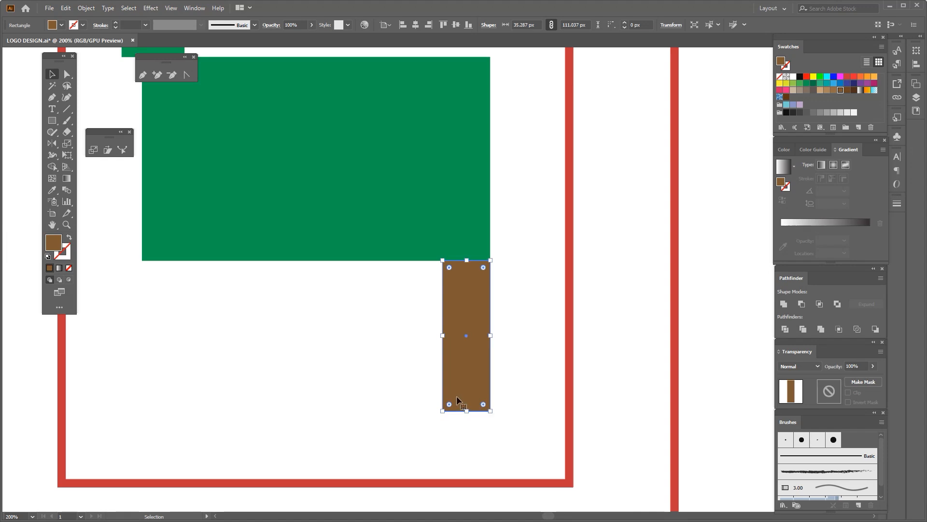
Step: Scale the green body and brown leg up together so the body is about 264 px wide
scroll(434, 396, down, 2)
click(413, 319)
shift+click(449, 362)
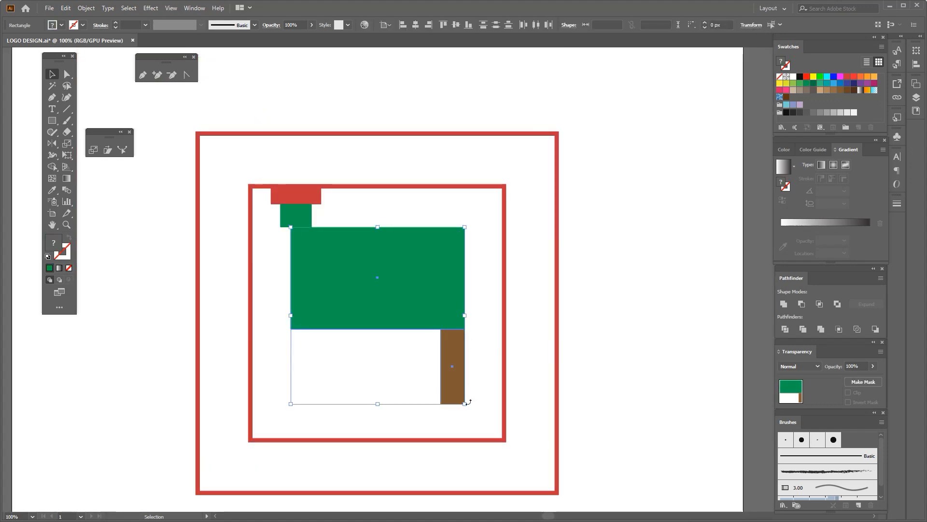
drag(465, 404, 474, 408)
click(412, 367)
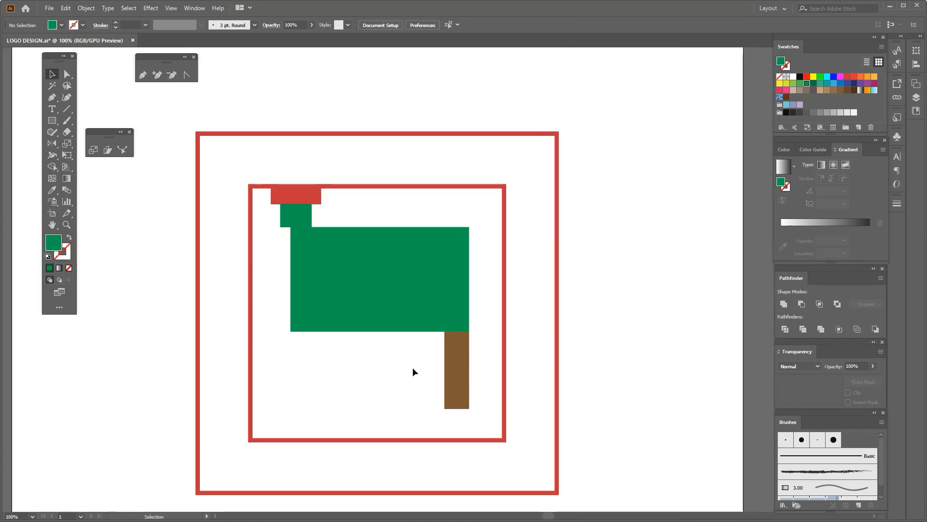
Step: Duplicate the brown leg along the body's lower edge to make four legs, paired at the front and back
click(449, 367)
scroll(448, 368, up, 1)
drag(449, 368, 304, 381)
scroll(434, 343, down, 1)
click(378, 342)
scroll(377, 343, up, 1)
scroll(411, 345, down, 2)
click(395, 350)
scroll(328, 219, up, 2)
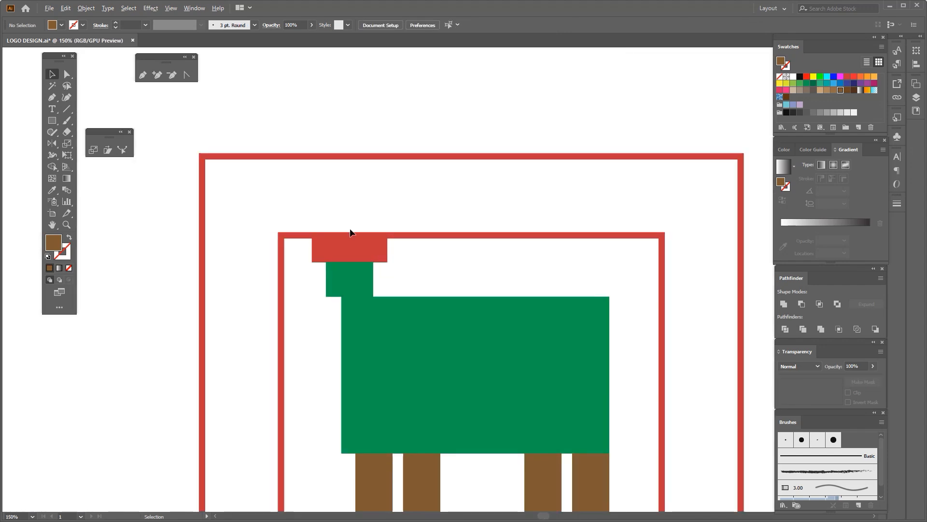
Step: Lower the green body's top edge slightly
scroll(354, 256, down, 1)
click(355, 257)
click(395, 311)
scroll(440, 305, up, 1)
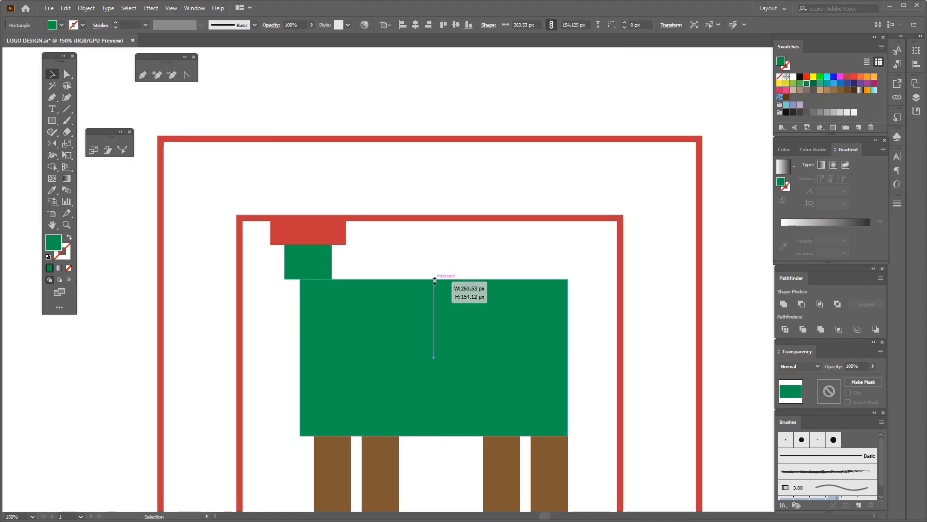
drag(434, 281, 434, 282)
Step: Enlarge the green neck rectangle to about 49 × 36 px so its lower edge meets the body
click(300, 273)
scroll(299, 273, up, 1)
drag(311, 282, 311, 285)
click(306, 228)
scroll(305, 226, up, 1)
scroll(319, 261, down, 3)
click(246, 316)
scroll(309, 291, up, 1)
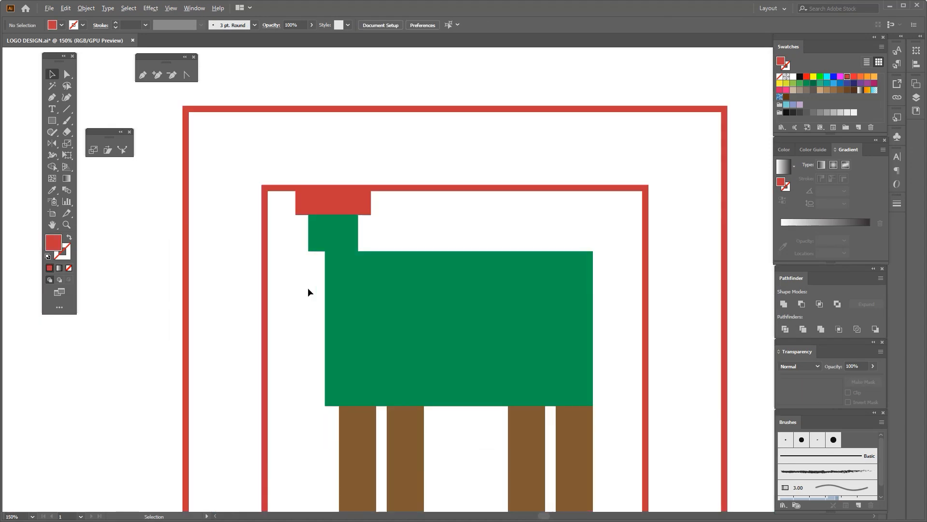
Step: Duplicate the green neck rectangle down and to the left, overlapping the body, and fill the copy with magenta
drag(295, 246, 333, 273)
scroll(325, 252, up, 1)
click(842, 76)
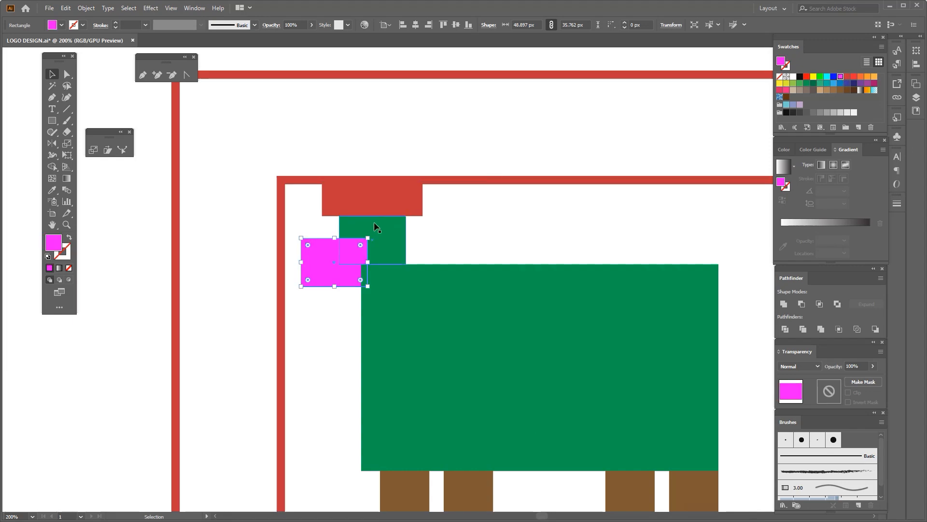
Step: Widen the magenta rectangle leftward to about 64 px and send it behind all other shapes
scroll(316, 267, up, 1)
drag(289, 263, 258, 262)
scroll(330, 264, down, 2)
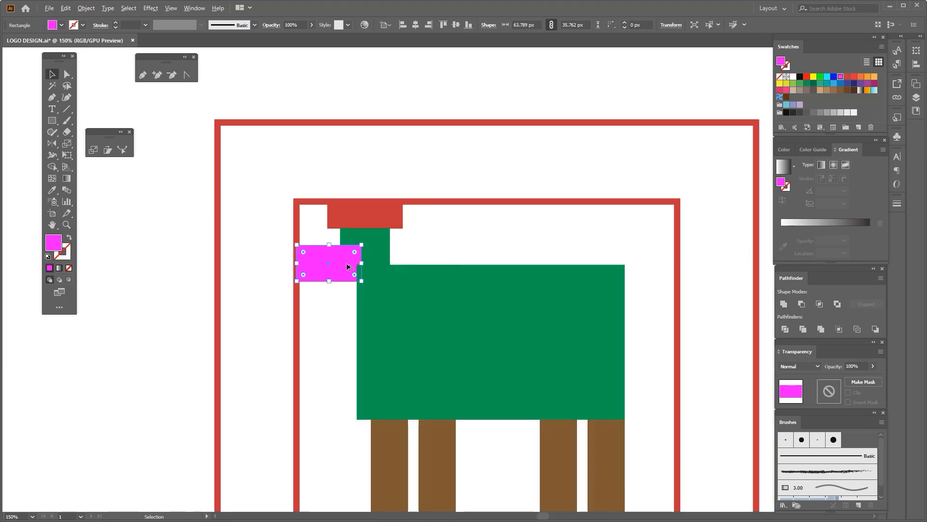
scroll(326, 262, up, 2)
key(ctrl+z)
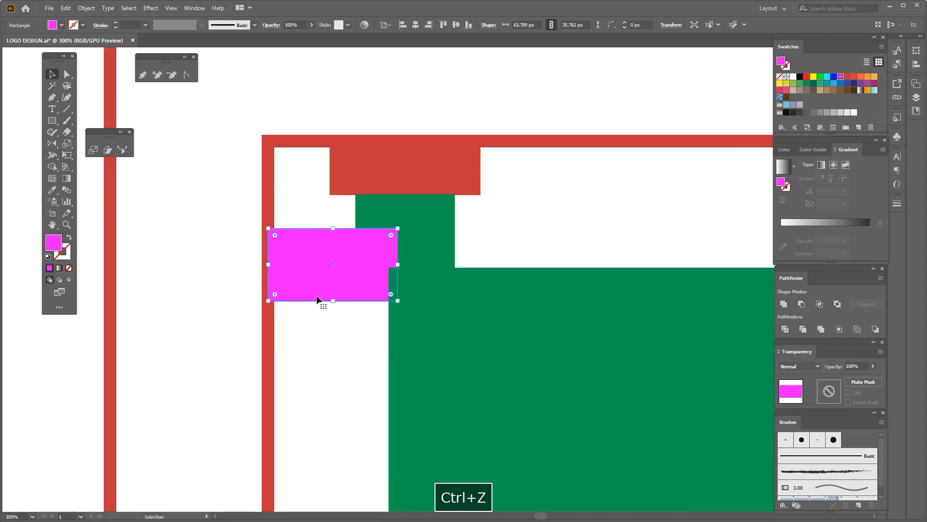
key(ctrl+shift+bracketleft)
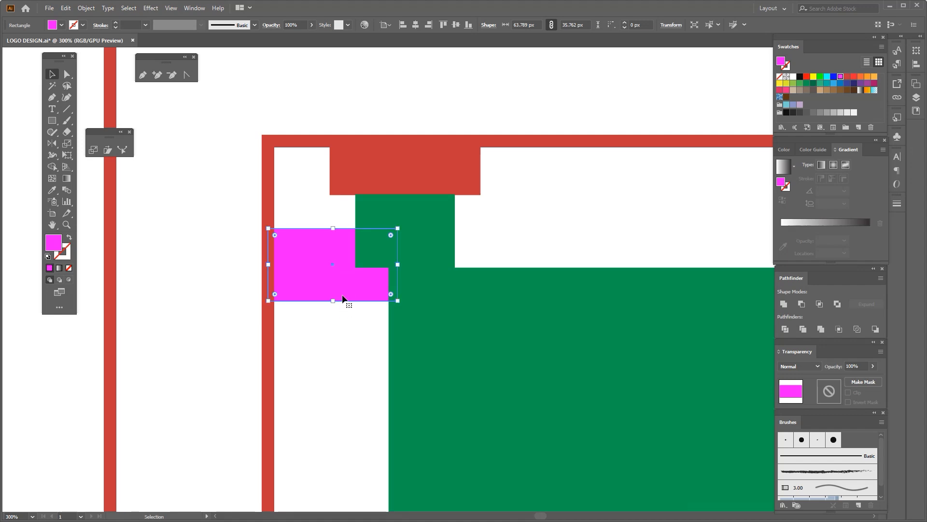
Step: Resize the green neck rectangle to about 64 × 58 px, fine-tuning its right edge under the red hat
click(393, 228)
scroll(393, 227, up, 7)
drag(411, 288, 421, 288)
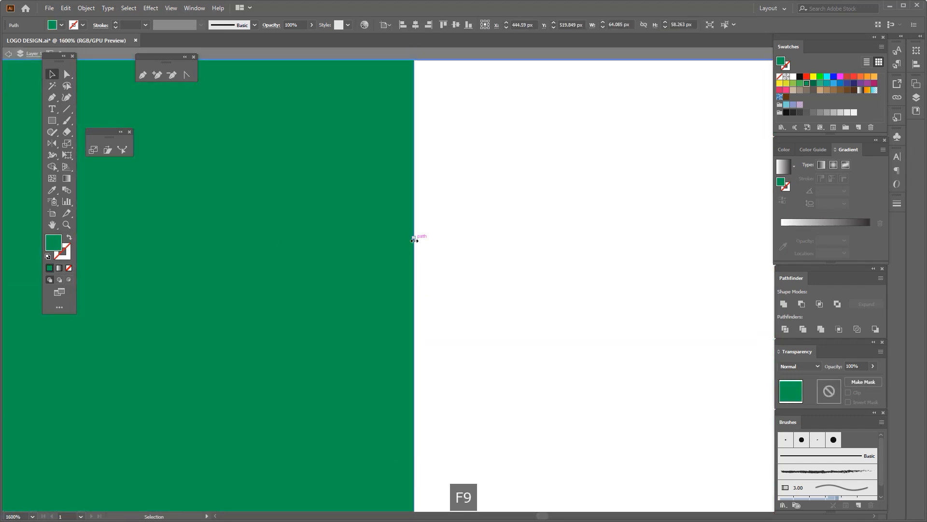
drag(415, 241, 415, 241)
scroll(398, 244, down, 2)
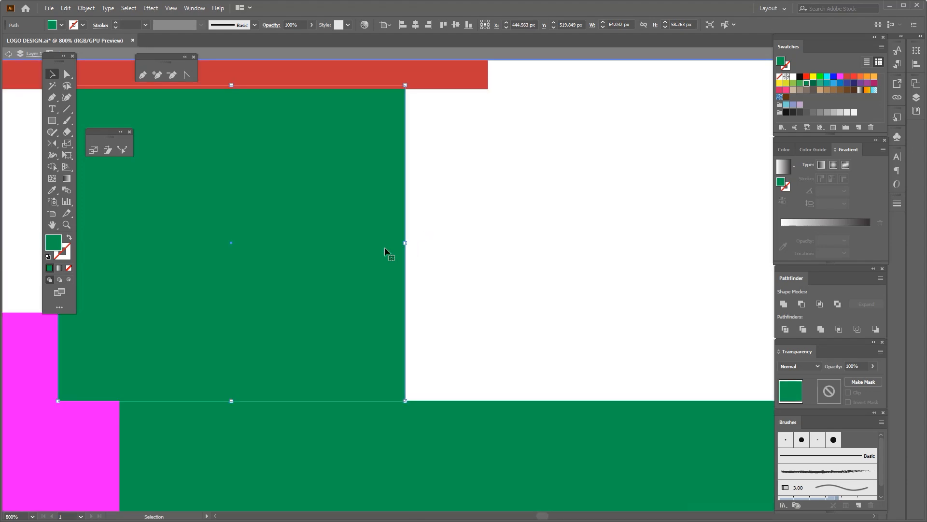
key(ctrl+0)
double_click(324, 254)
scroll(406, 238, up, 2)
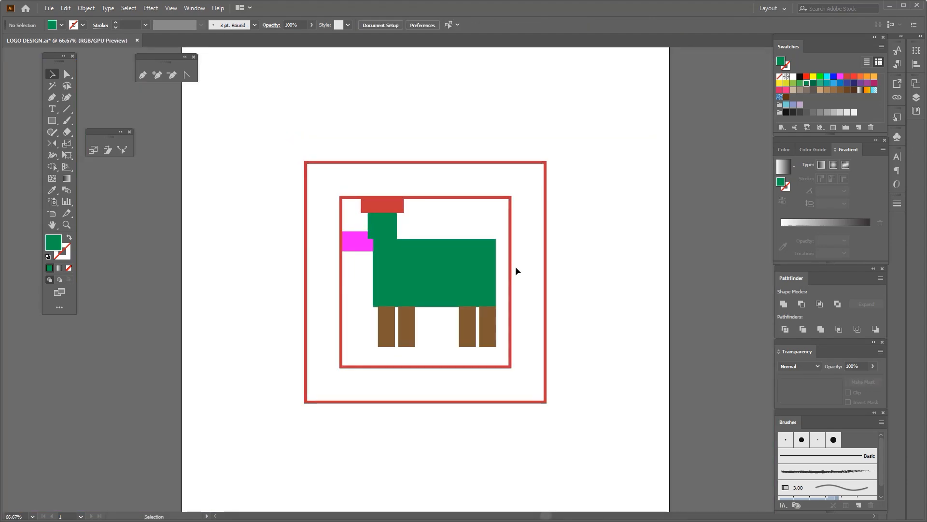
Step: Duplicate the red hat rectangle to the body's upper rear corner and slim the copy to a tail bar about 95 × 16 px
key(F9)
scroll(508, 247, up, 3)
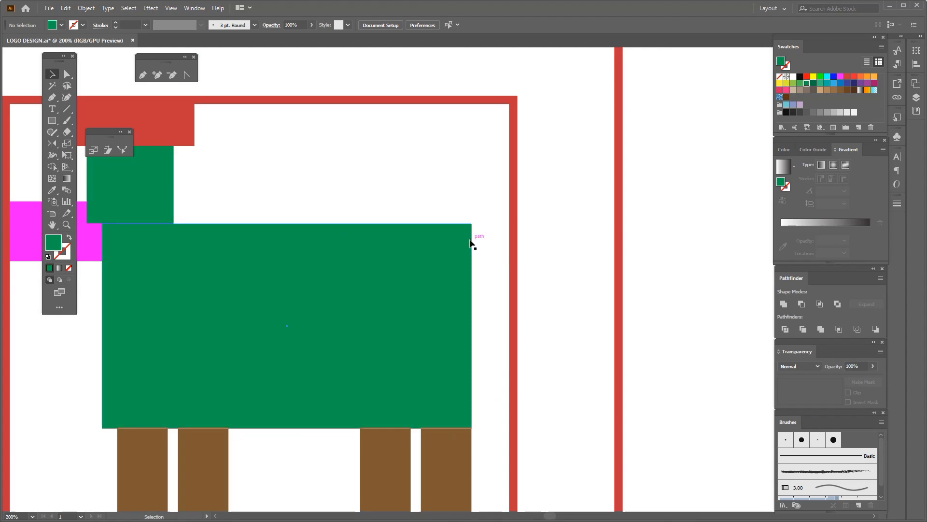
click(456, 247)
scroll(418, 253, down, 2)
scroll(300, 236, up, 1)
click(390, 190)
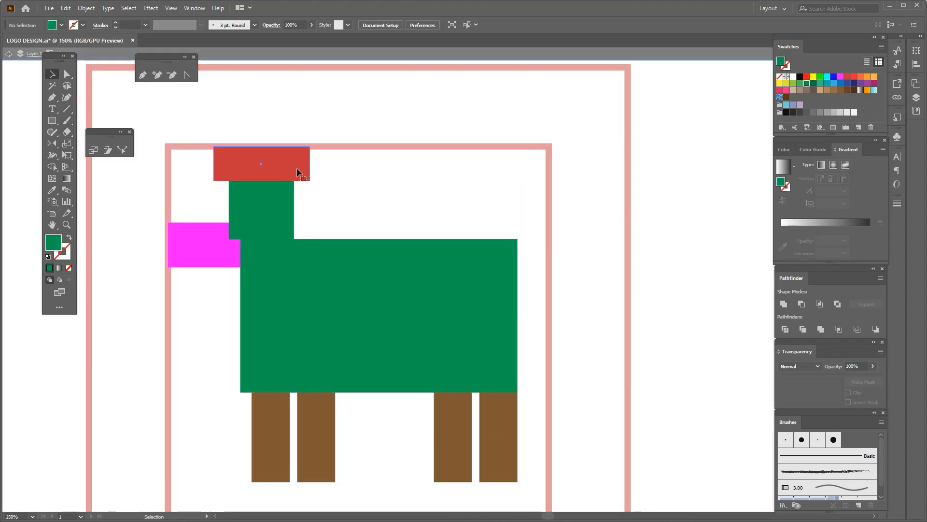
key(F9)
scroll(367, 224, up, 1)
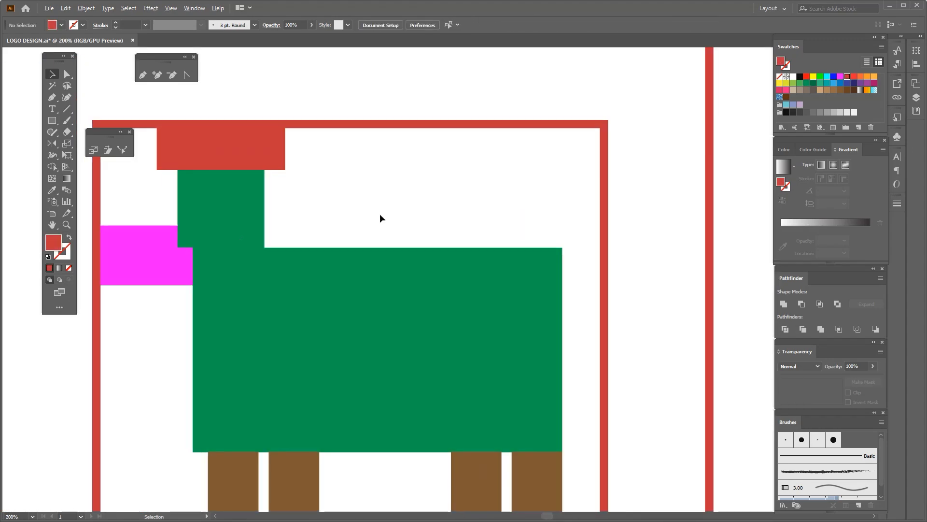
drag(263, 164, 502, 364)
scroll(587, 289, up, 2)
scroll(525, 272, down, 2)
scroll(507, 269, up, 2)
scroll(528, 275, down, 2)
scroll(512, 312, up, 2)
drag(500, 308, 530, 304)
scroll(544, 311, down, 2)
scroll(529, 306, up, 2)
Step: Place a vertical red bar about 15.5 px wide across the tail bar's outer end, align their upper edges, and extend it slightly upward
click(500, 130)
drag(498, 140, 532, 266)
click(503, 196)
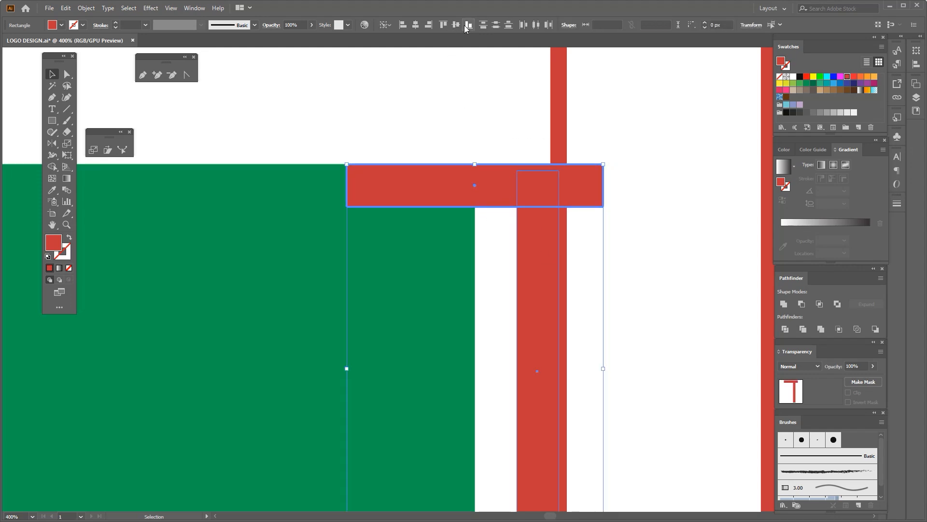
click(507, 237)
scroll(507, 237, down, 2)
click(516, 243)
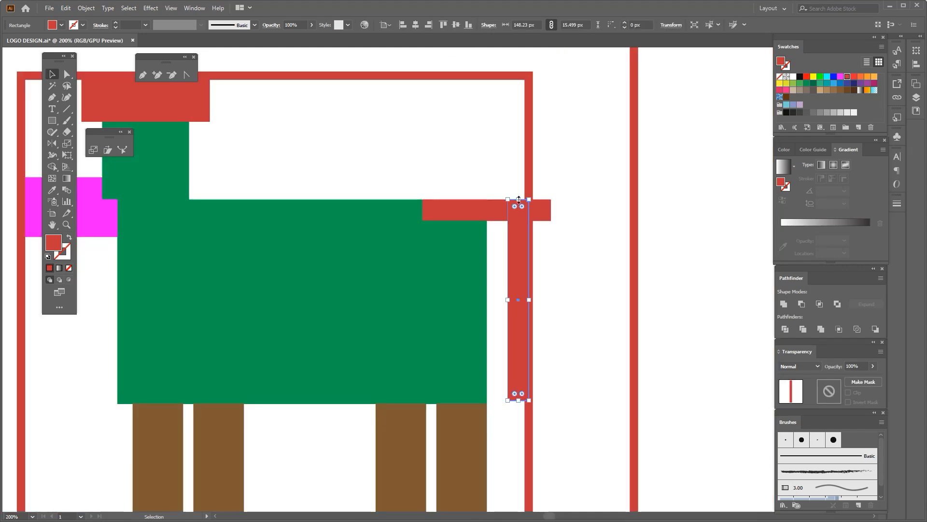
drag(518, 200, 518, 182)
click(561, 267)
Step: Hide the two red square frames around the animal
scroll(525, 264, down, 2)
scroll(463, 220, down, 1)
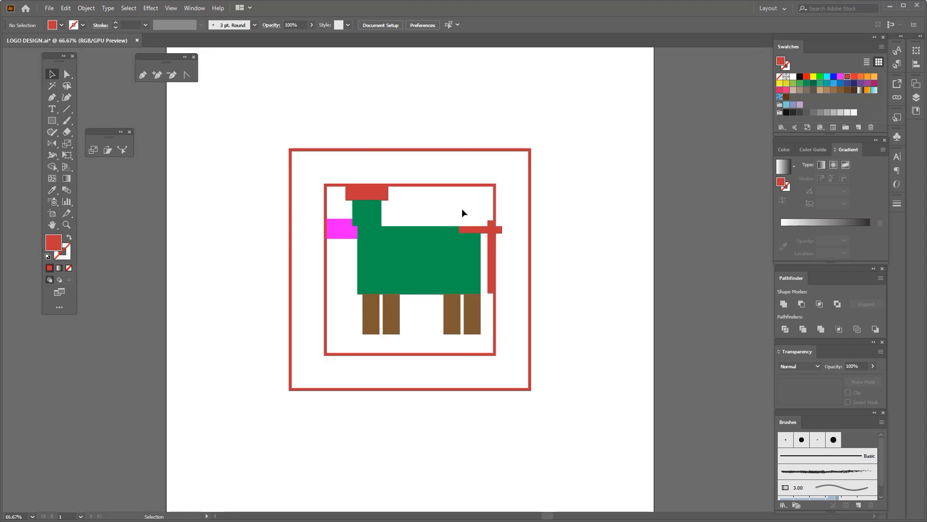
drag(459, 202, 456, 201)
key(ctrl+3)
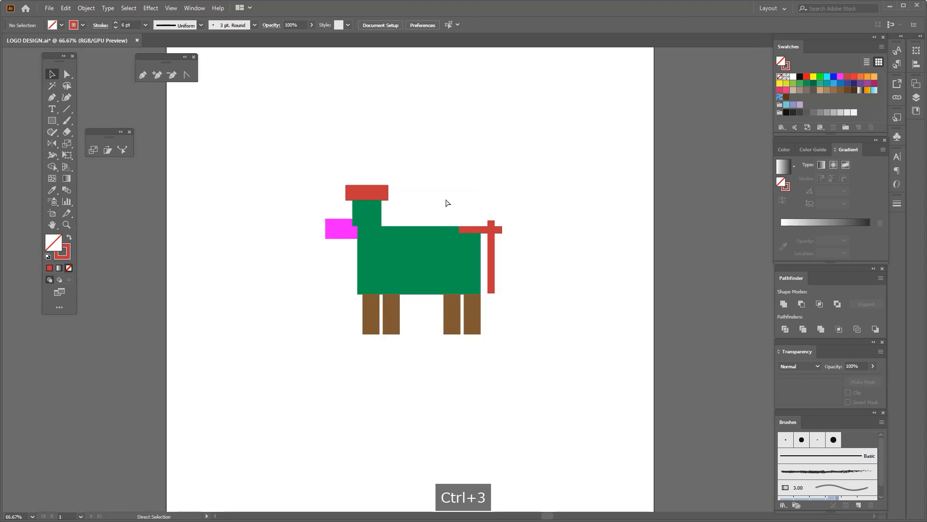
key(ctrl+0)
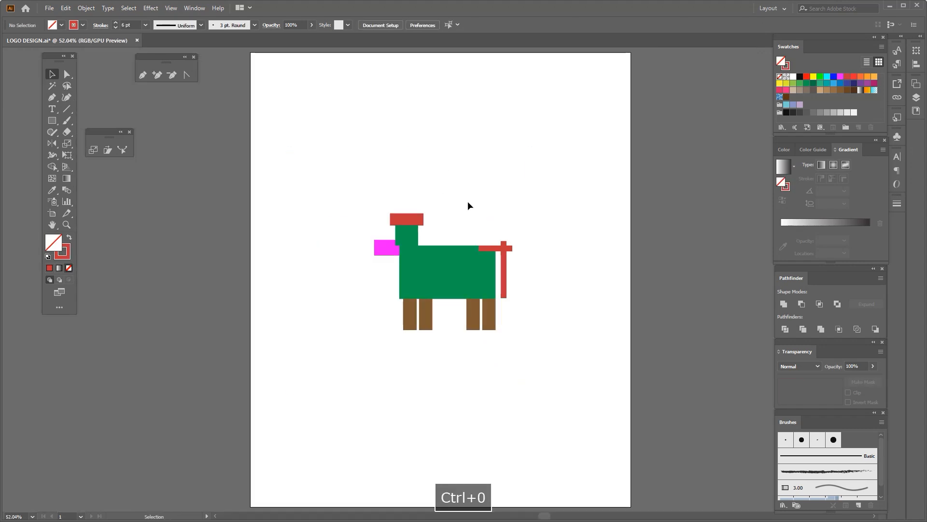
Step: Shift the lower right anchor of the green neck about 18 px right to slope its back edge
scroll(471, 212, up, 2)
key(F9)
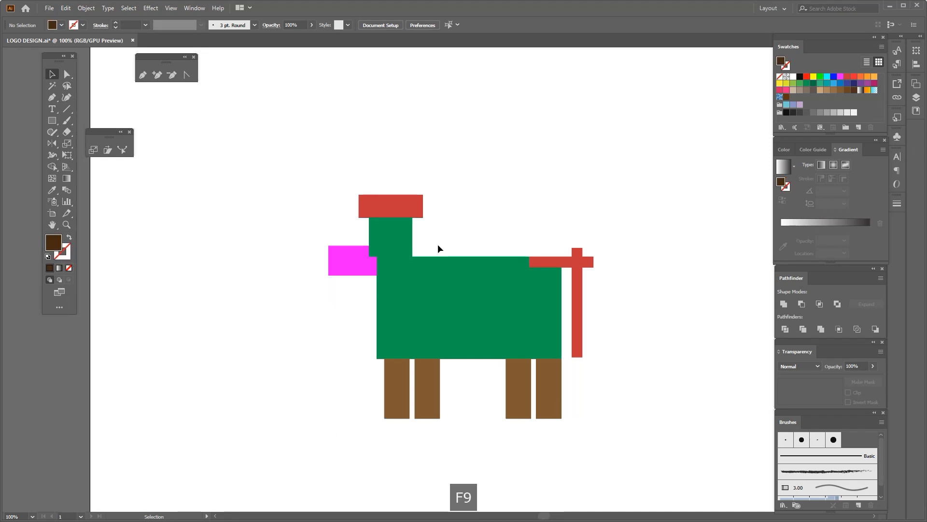
scroll(418, 246, up, 2)
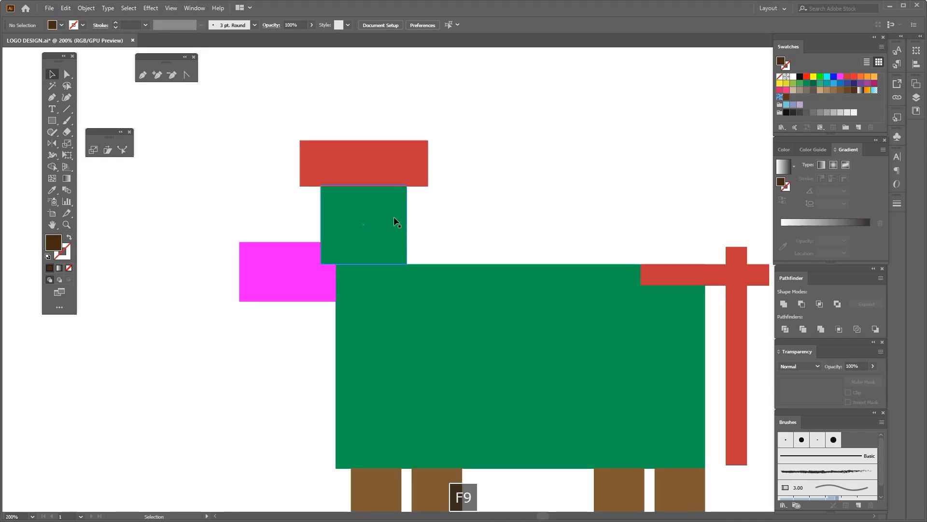
click(396, 221)
key(a)
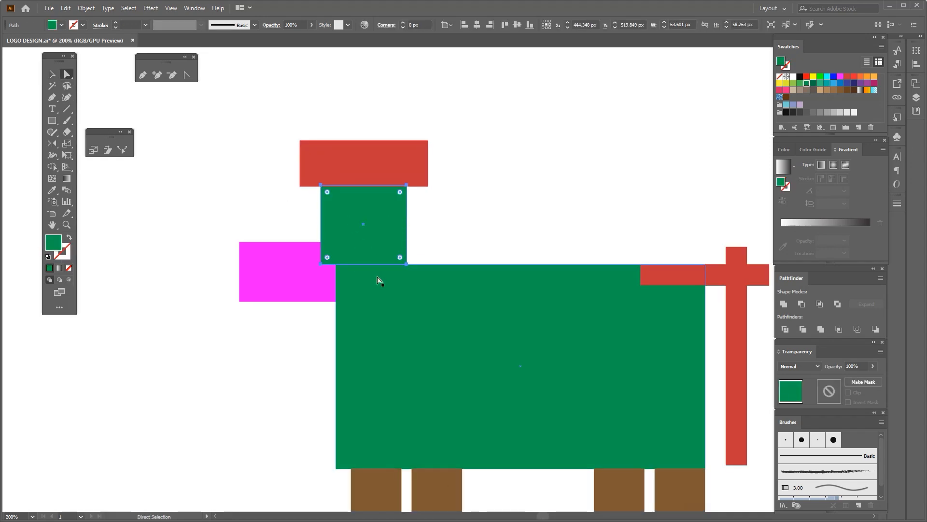
click(407, 264)
key(Right)
key(Right)
key(Right)
key(Right)
key(Right)
key(Right)
key(Right)
key(Right)
key(Right)
key(Right)
key(Right)
key(Right)
click(385, 249)
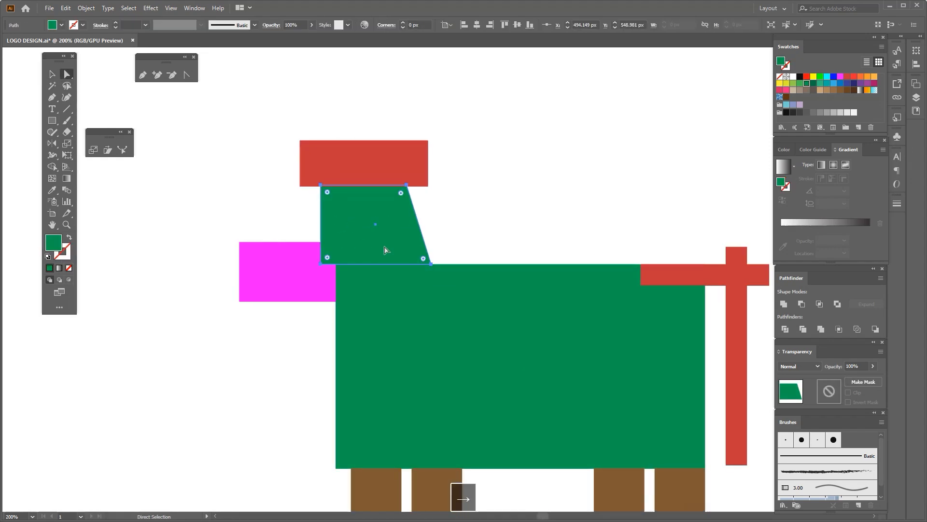
Step: Shift the lower left anchor of the green neck about 54 px left, over the magenta snout
click(322, 264)
key(Left)
key(Left)
key(Left)
key(Left)
key(Left)
key(Left)
key(Left)
key(Left)
key(Left)
key(Left)
key(Left)
key(Left)
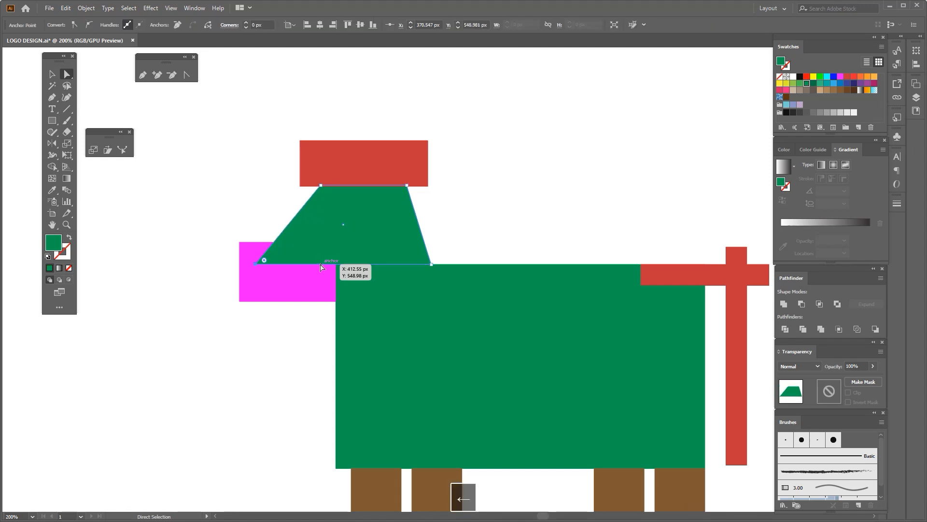
click(281, 334)
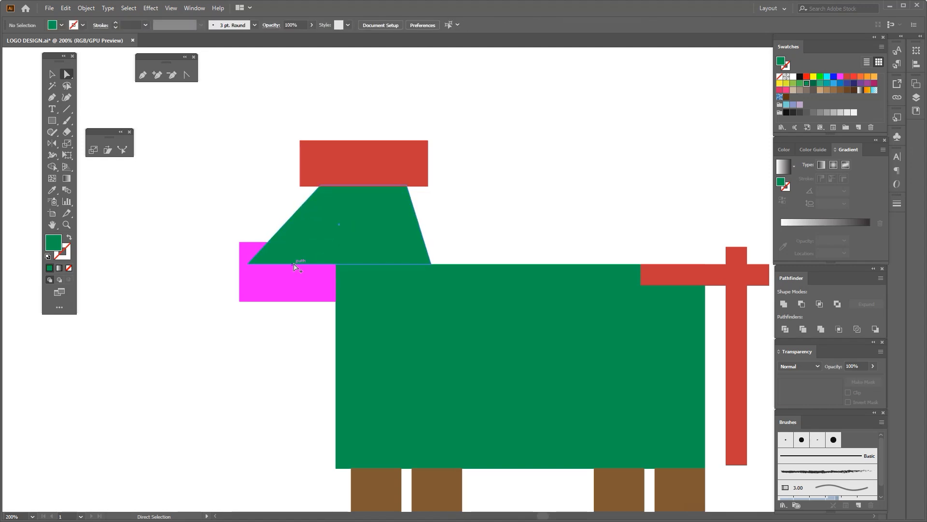
Step: Taper both hind legs by shifting each one's lower left anchor about 18 px right
scroll(297, 264, down, 2)
scroll(387, 369, up, 2)
key(space)
drag(425, 428, 395, 324)
drag(395, 324, 435, 387)
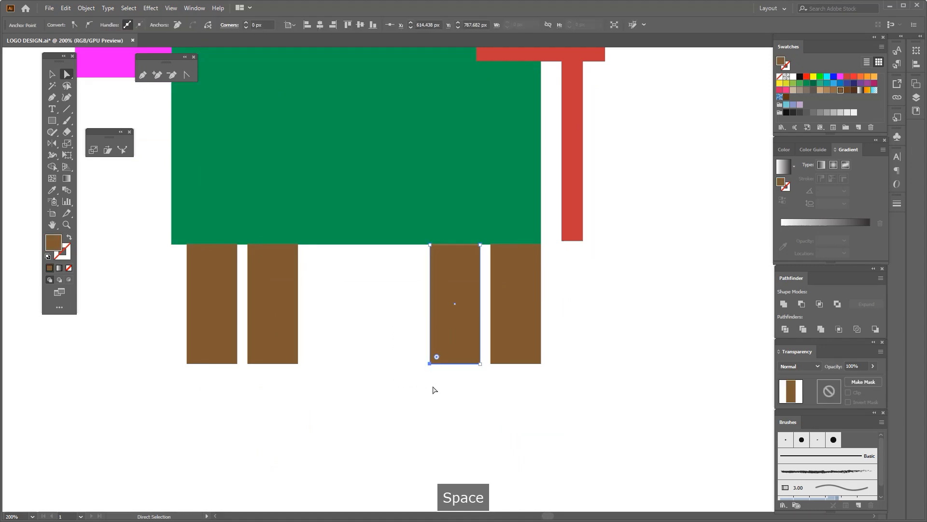
key(Right)
key(Right)
key(Right)
key(Right)
key(Right)
key(Right)
key(Right)
key(Right)
key(Right)
key(Right)
key(Right)
key(Right)
key(Right)
key(Right)
key(Right)
key(Right)
drag(502, 356, 484, 383)
key(Right)
key(Right)
key(Right)
key(Right)
key(Right)
key(Right)
key(Right)
key(Right)
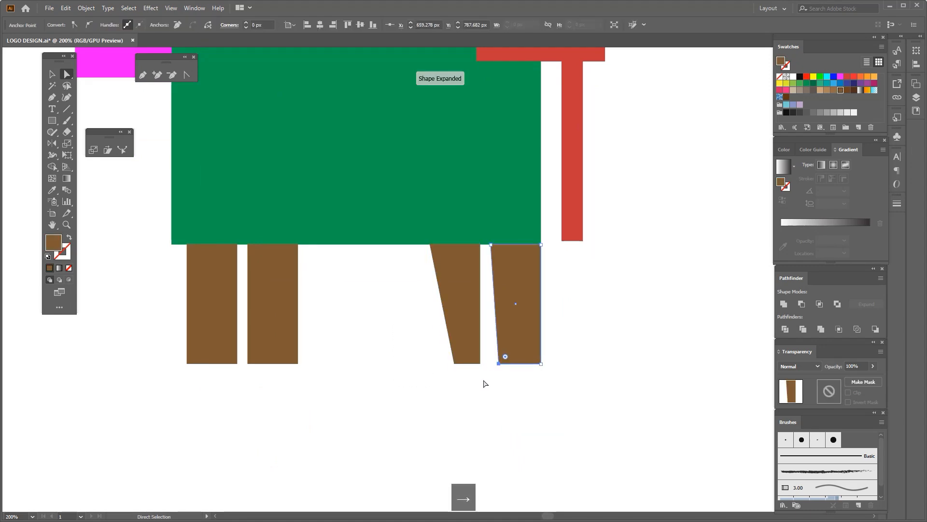
click(485, 384)
Step: Taper both front legs by shifting each one's lower left anchor about 18 px right
drag(245, 391, 253, 363)
key(Right)
key(Right)
key(Right)
key(Right)
key(Right)
key(Right)
key(Right)
key(Right)
key(Right)
key(Right)
key(Right)
key(Right)
key(Right)
key(Right)
key(Right)
key(Right)
key(Right)
key(Right)
key(Right)
key(Right)
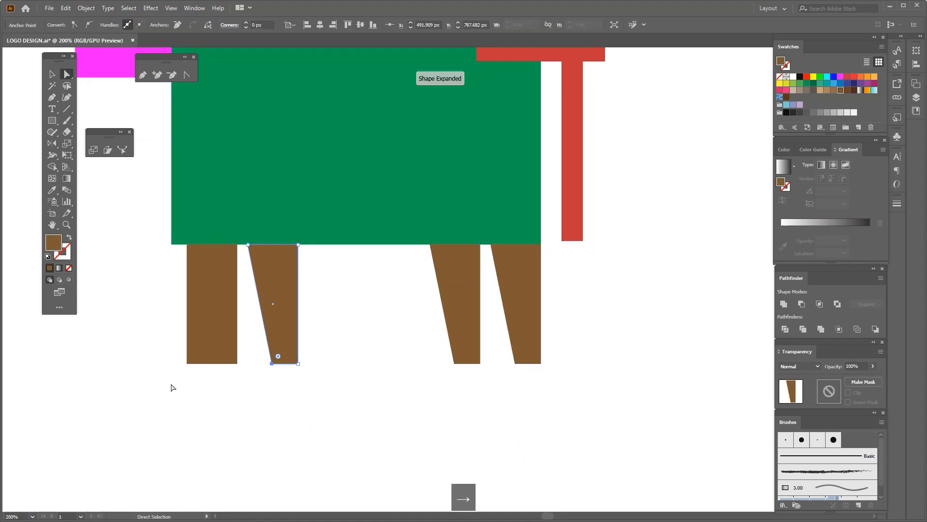
drag(172, 385, 208, 356)
key(Right)
key(Right)
key(Right)
key(Right)
key(Right)
key(Right)
key(Right)
key(Right)
click(376, 361)
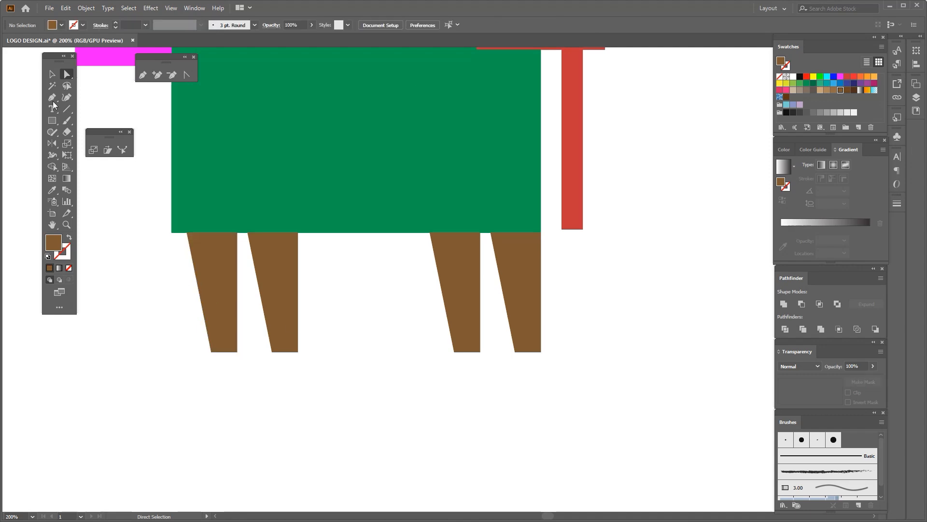
Step: Remove the red stubs protruding past the tail's corner with the Shape Builder tool, leaving a clean right-angled tail
scroll(333, 259, down, 3)
scroll(327, 191, up, 1)
drag(274, 128, 316, 192)
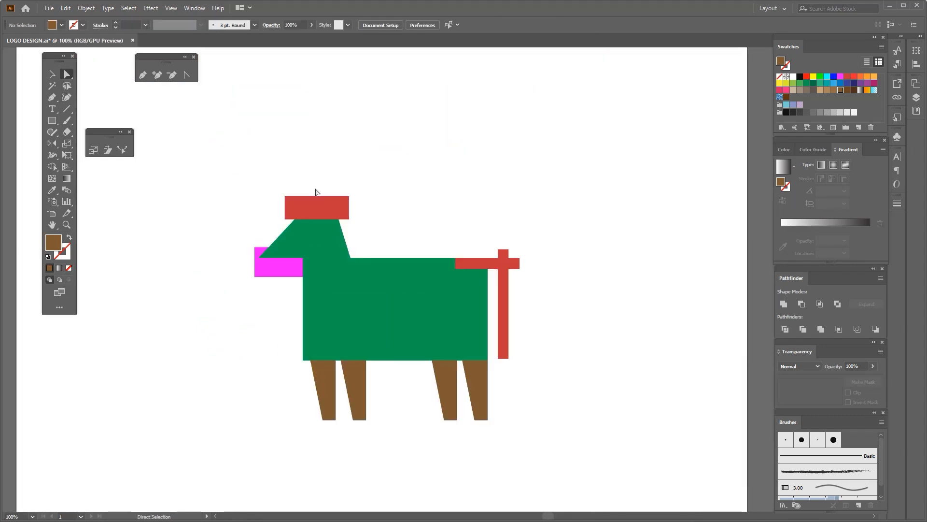
scroll(585, 265, up, 2)
drag(500, 204, 424, 281)
scroll(438, 264, up, 2)
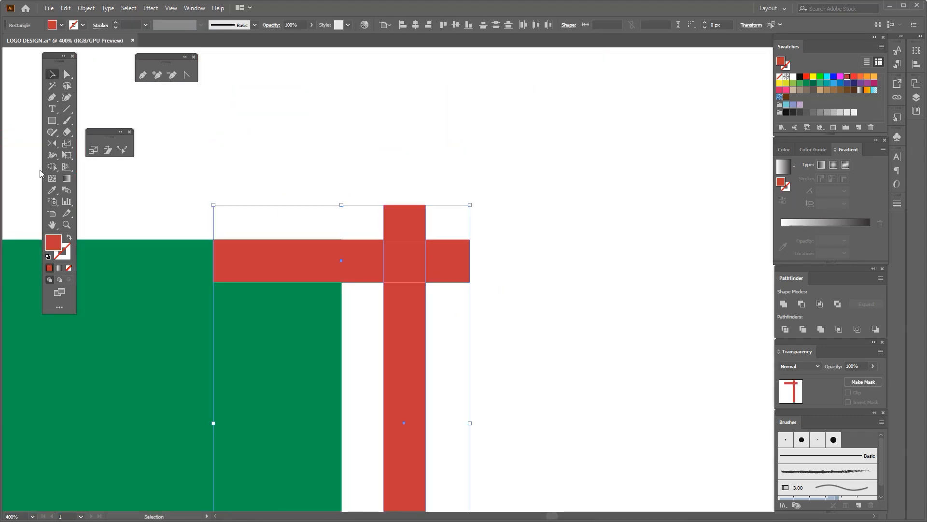
click(52, 167)
mouse_move(310, 192)
mouse_down()
mouse_move(391, 218)
mouse_move(450, 266)
mouse_up()
scroll(449, 267, down, 2)
click(51, 75)
click(467, 192)
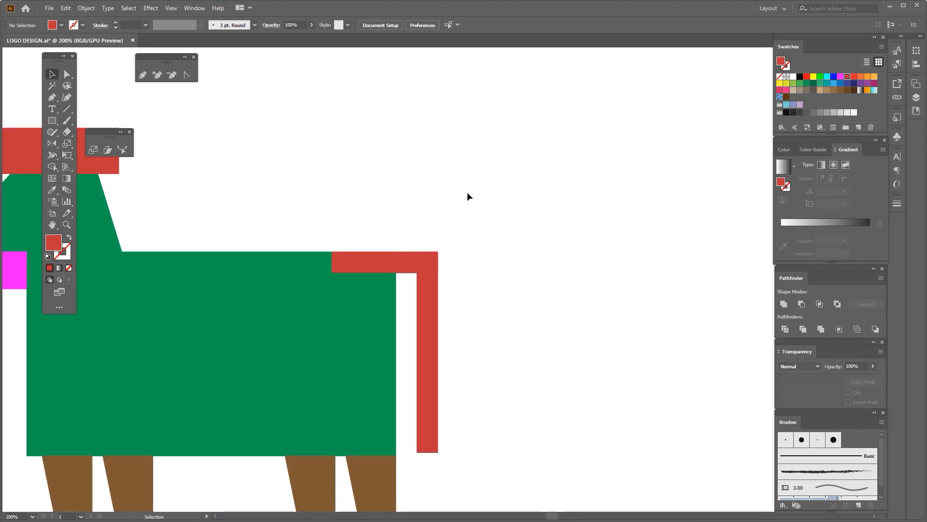
Step: Round the two left corners of the magenta snout rectangle to a radius of about 21.88 px
scroll(487, 220, down, 2)
scroll(141, 227, up, 1)
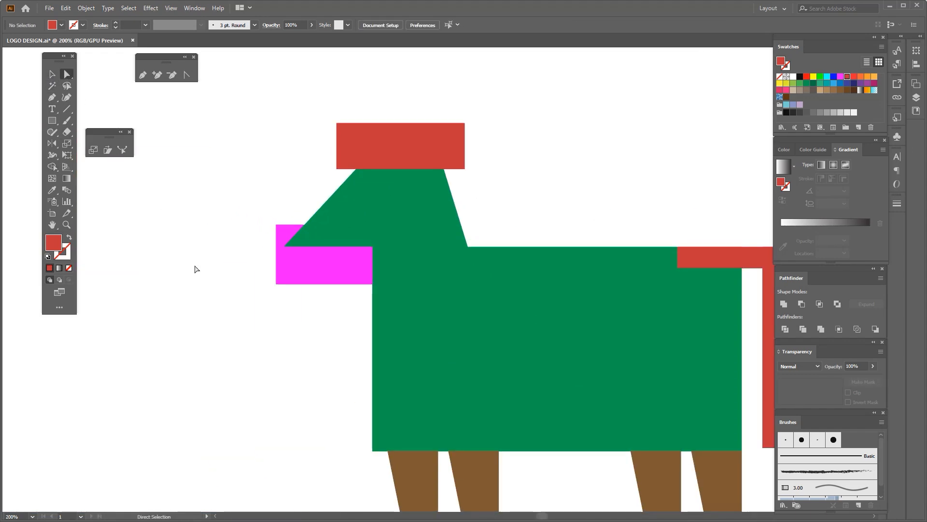
click(371, 141)
drag(371, 140, 356, 174)
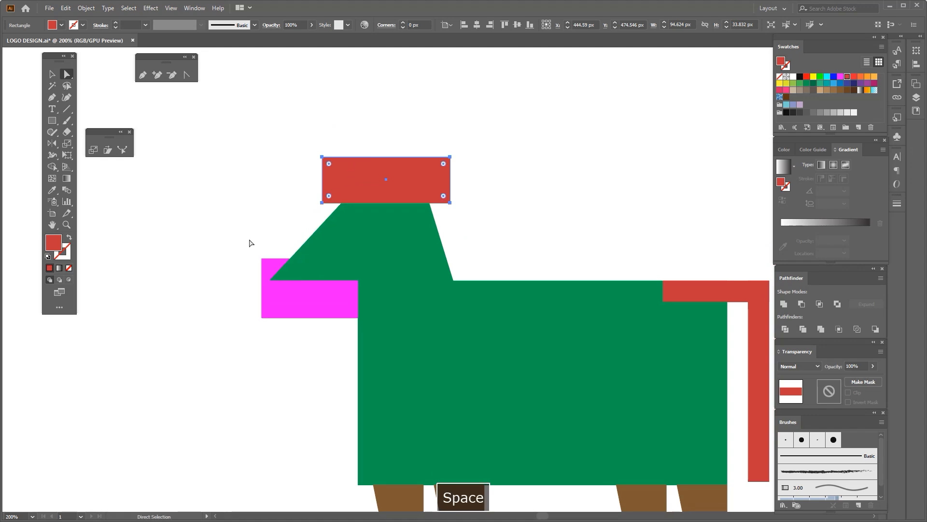
drag(249, 239, 265, 326)
drag(315, 303, 316, 303)
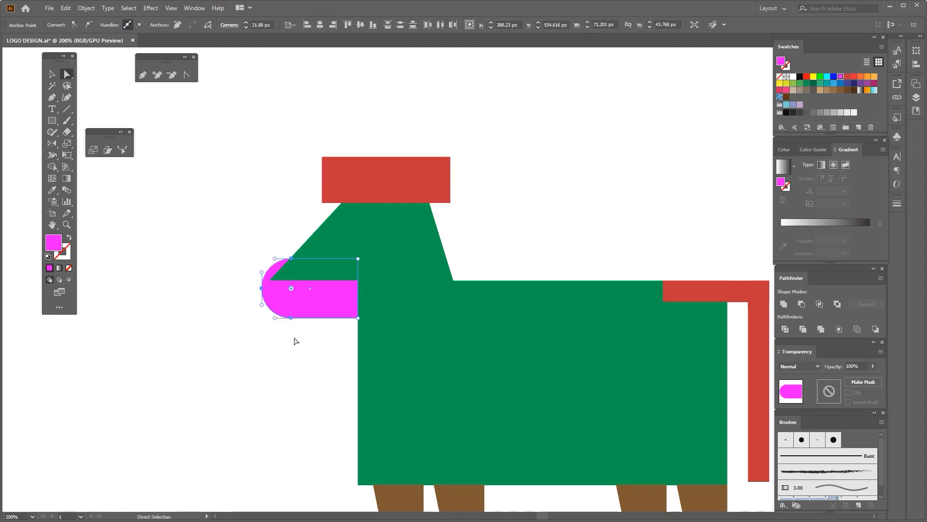
Step: Recolour the rounded magenta snout with the green sampled from the neck
key(i)
click(345, 230)
scroll(344, 246, down, 2)
scroll(384, 244, up, 1)
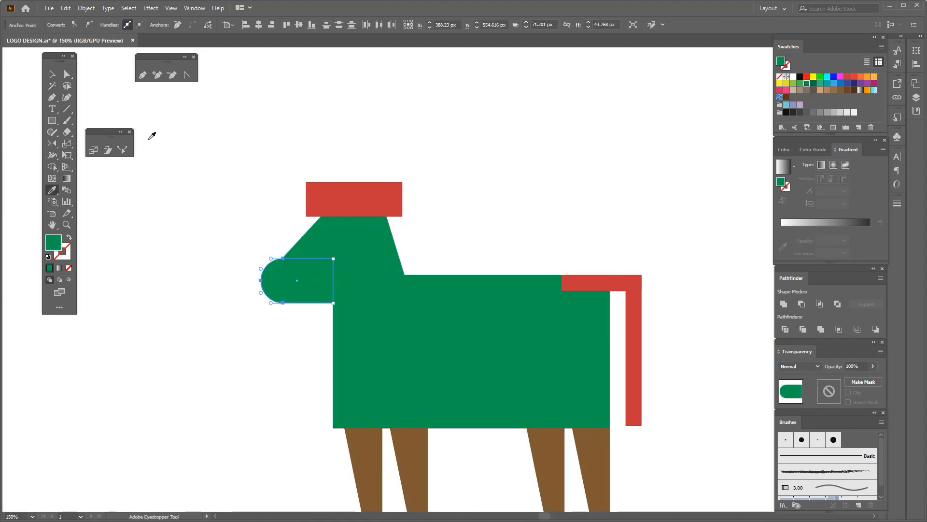
Step: Select the green body, neck and snout together and unite them into a single shape
click(65, 76)
click(380, 279)
drag(380, 276, 355, 227)
scroll(356, 227, up, 1)
shift+click(356, 204)
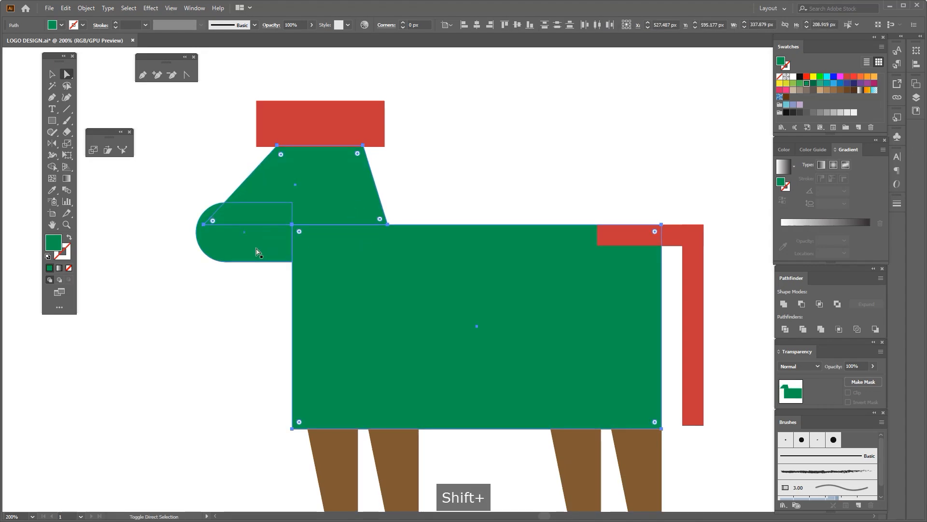
shift+click(261, 248)
click(779, 304)
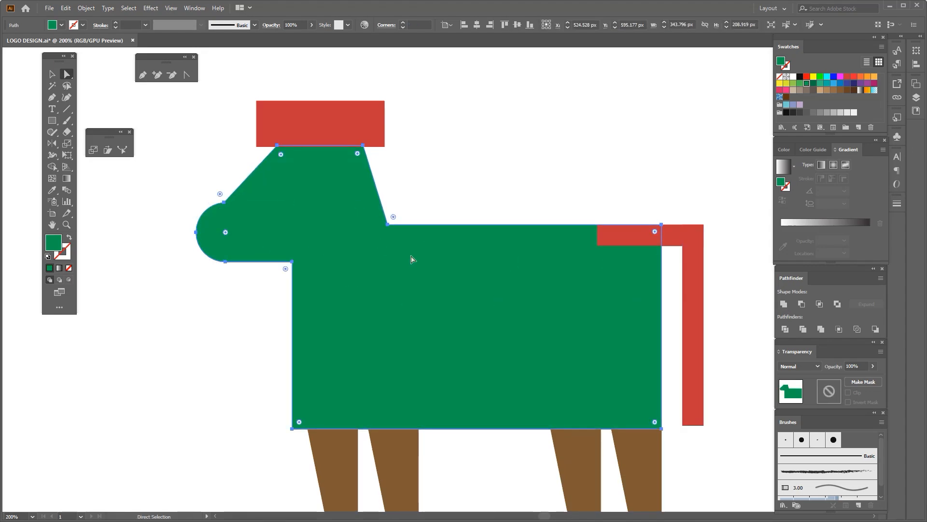
Step: Round the inner corner where the neck meets the back to a radius of about 31 px
click(388, 224)
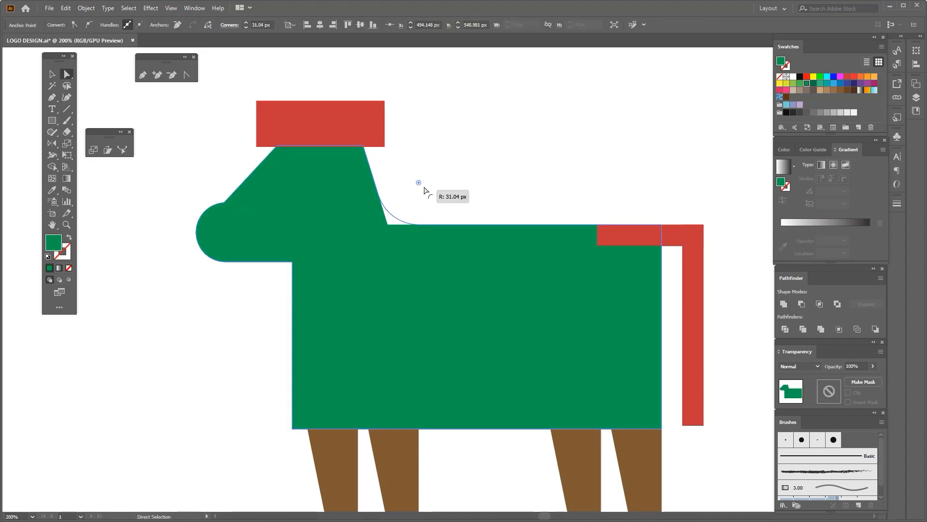
drag(424, 188, 424, 190)
scroll(371, 252, down, 2)
scroll(341, 335, up, 2)
Step: Round the lower front corner of the green body into a wide curved chest
drag(304, 333, 370, 296)
click(226, 275)
scroll(226, 275, down, 1)
click(401, 299)
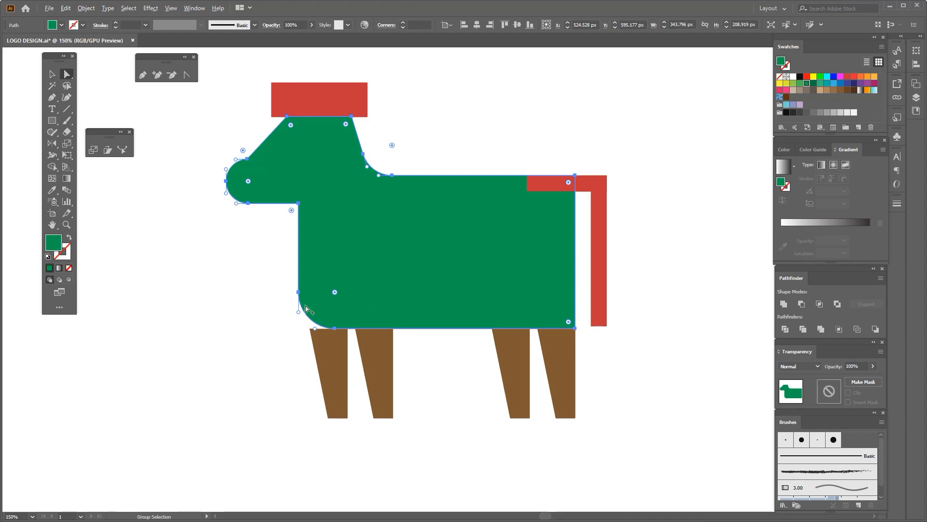
Step: Swap the red head rectangle's fill to its stroke and set the stroke weight to 9 pt
scroll(306, 308, up, 1)
scroll(300, 303, down, 3)
click(306, 209)
scroll(308, 206, up, 3)
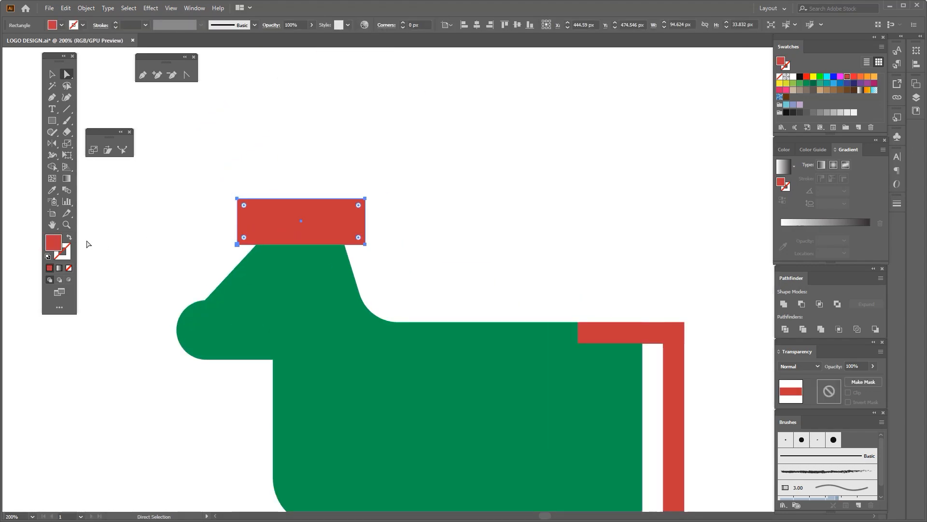
click(70, 237)
double_click(136, 25)
text(8)
key(Return)
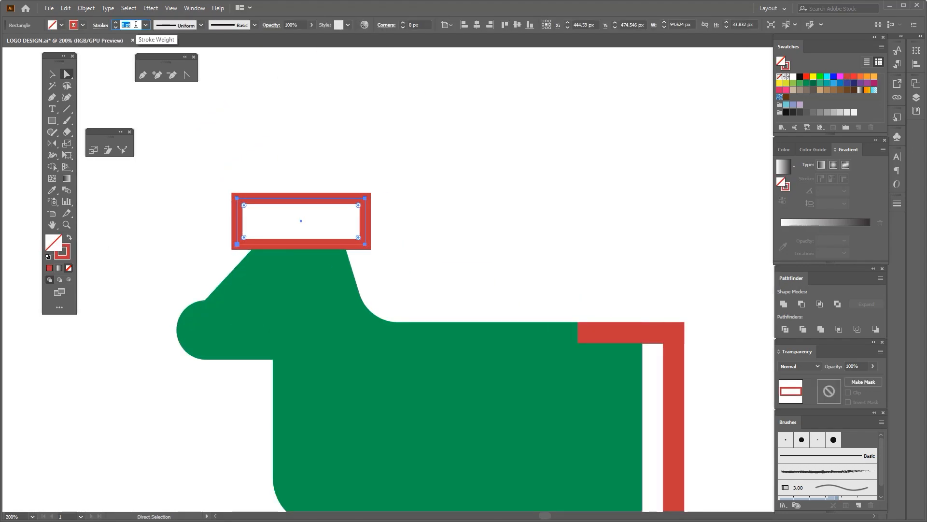
Step: Round the red frame's two bottom corners to about 20.3 px and delete its top segment, leaving an open horn shape
drag(210, 231, 242, 255)
drag(379, 244, 339, 227)
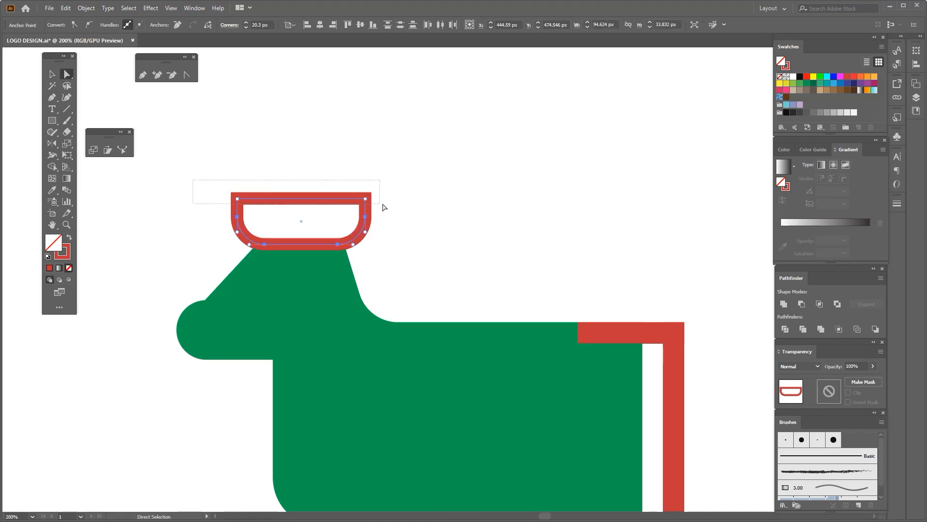
click(254, 150)
click(290, 203)
key(Delete)
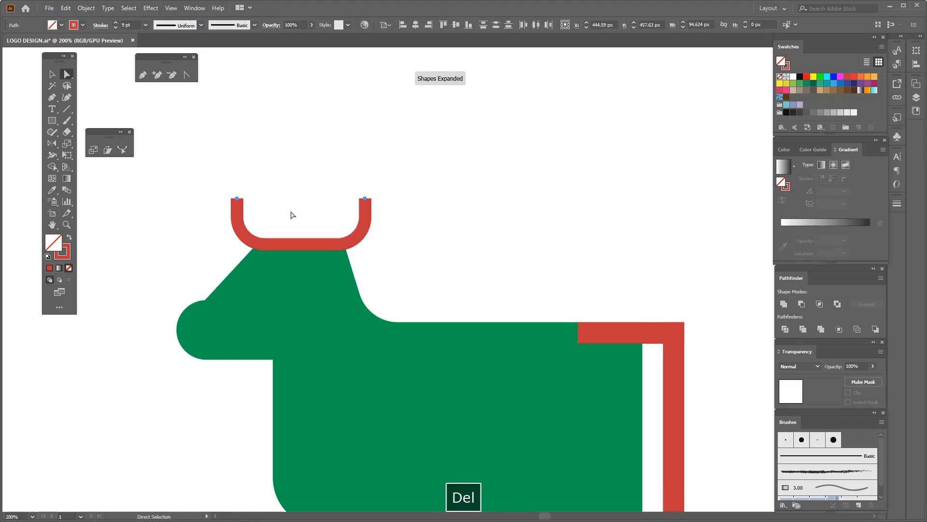
Step: Apply the width profile tapered at both ends to the horn path and raise its stroke weight to 14 pt
click(51, 74)
drag(140, 136, 300, 210)
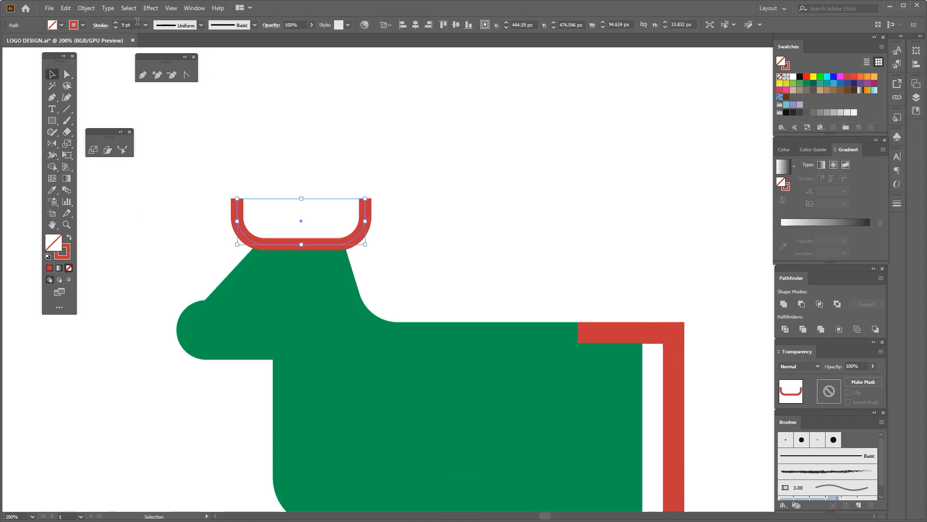
click(201, 25)
click(171, 55)
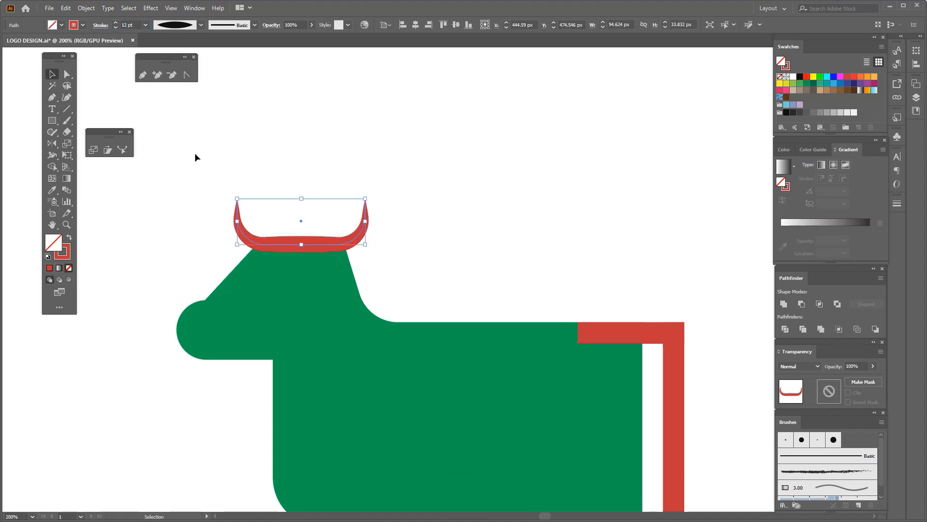
drag(196, 153, 358, 215)
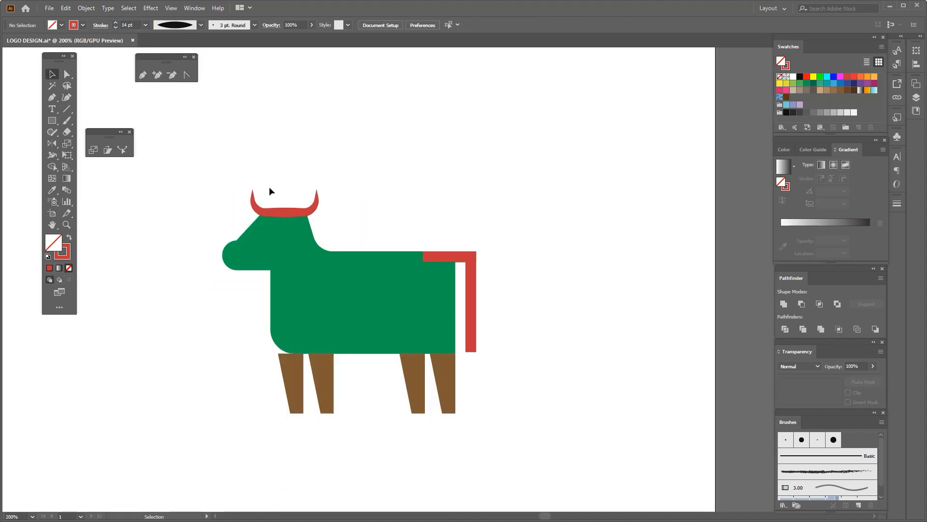
scroll(276, 235, up, 1)
drag(235, 162, 251, 175)
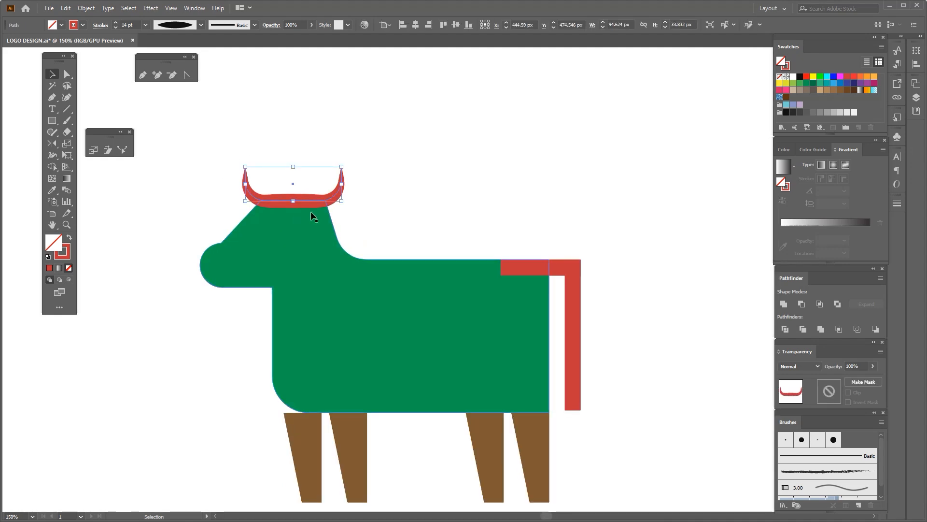
click(350, 208)
Step: Paste a copy of the green body directly behind it and give the copy a thick red stroke
scroll(329, 193, down, 2)
scroll(340, 278, up, 3)
click(341, 278)
click(66, 75)
click(208, 289)
click(273, 280)
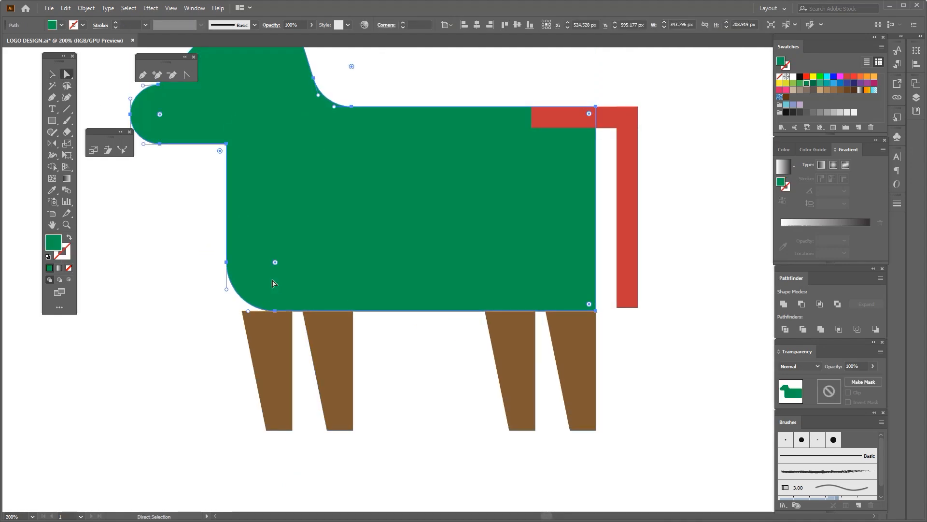
key(ctrl+c)
key(ctrl+b)
click(73, 27)
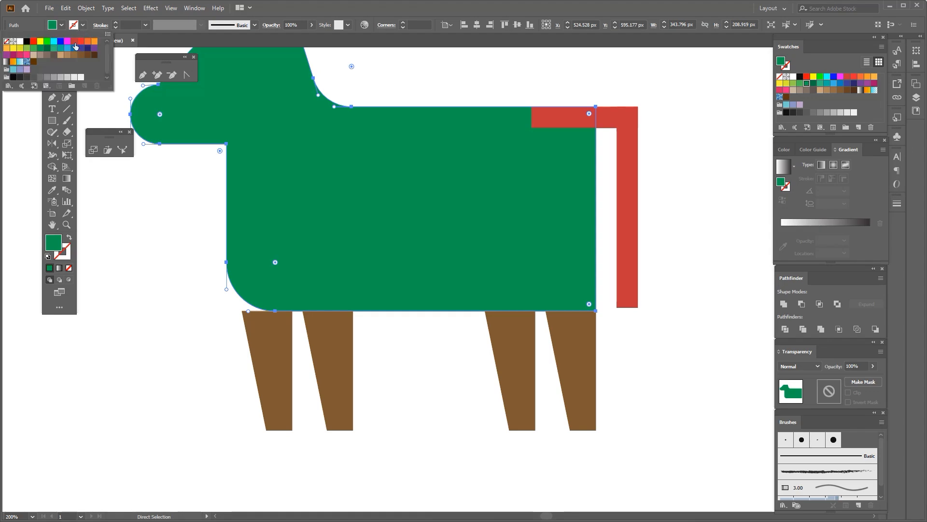
click(74, 41)
scroll(125, 25, up, 13)
scroll(125, 25, up, 9)
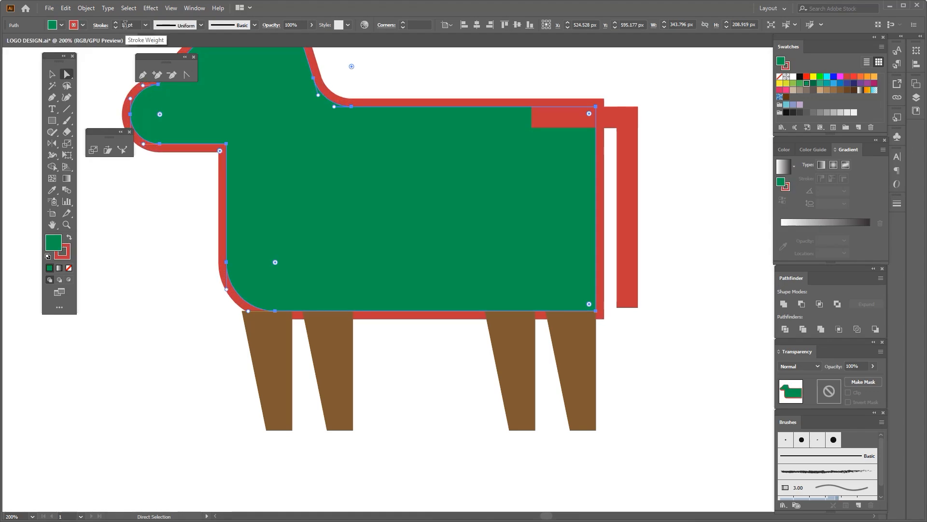
Step: Outline the stroke of the body copy and unite the pieces into one enlarged shape behind the body
click(83, 9)
mouse_move(97, 238)
click(256, 264)
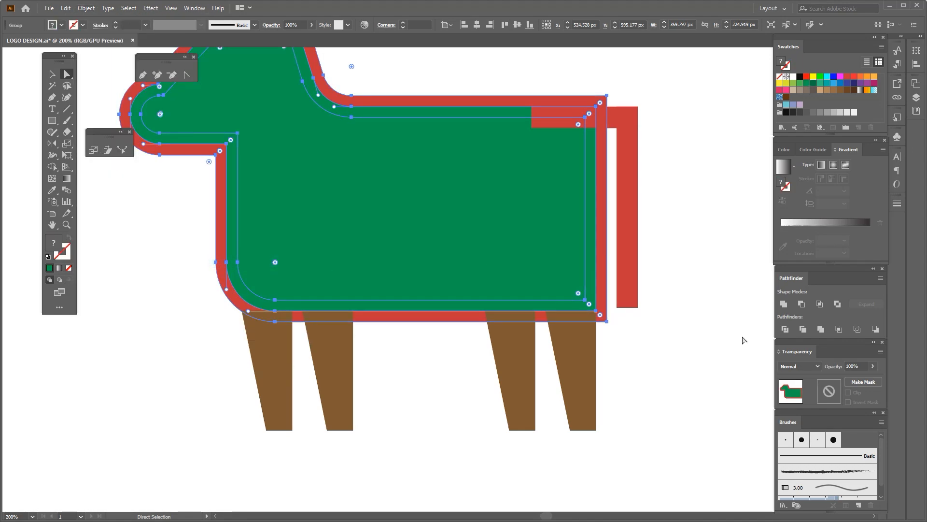
click(784, 304)
Step: Trim the first leg of each pair with the enlarged shape using Shape Builder and remove that shape, leaving gaps below the body
shift+click(280, 355)
shift+click(514, 347)
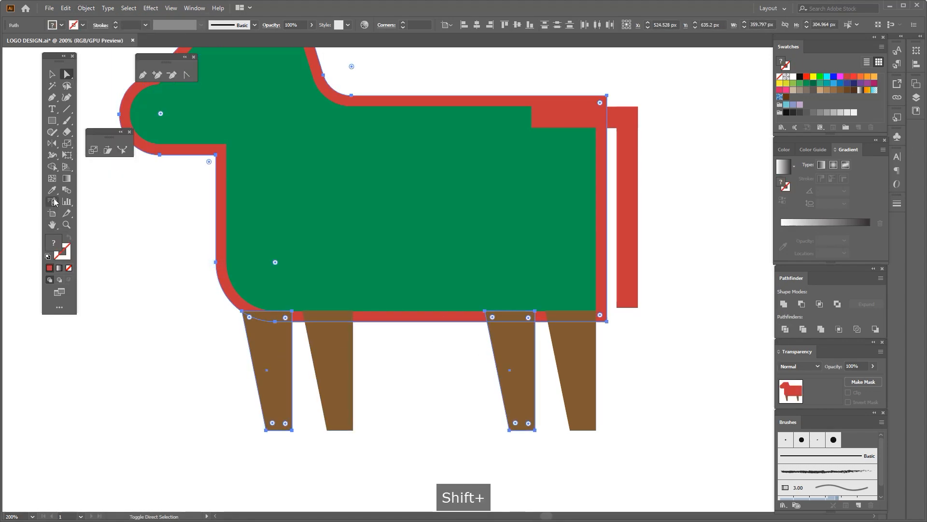
click(52, 167)
scroll(293, 317, up, 2)
drag(285, 316, 293, 288)
scroll(293, 287, down, 2)
scroll(511, 302, up, 2)
alt+click(482, 300)
scroll(434, 308, down, 5)
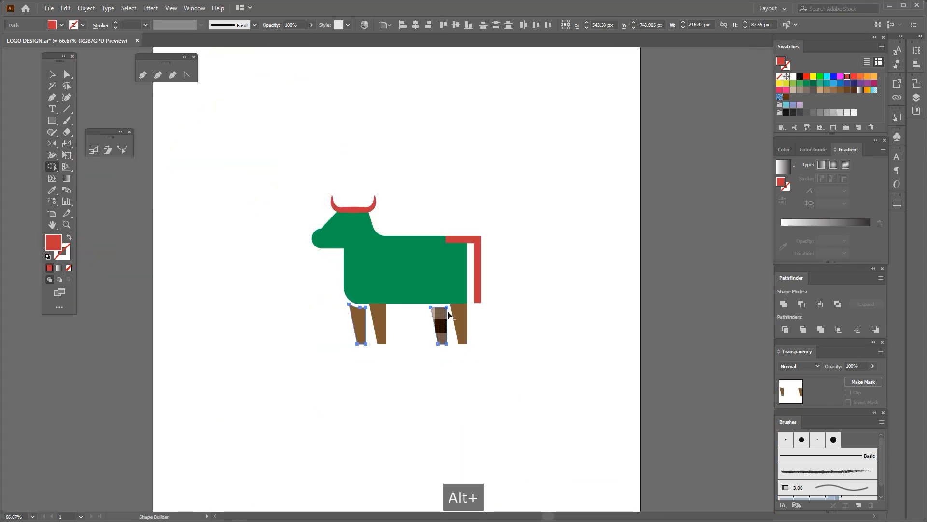
scroll(405, 295, up, 2)
scroll(414, 306, down, 1)
scroll(413, 306, up, 1)
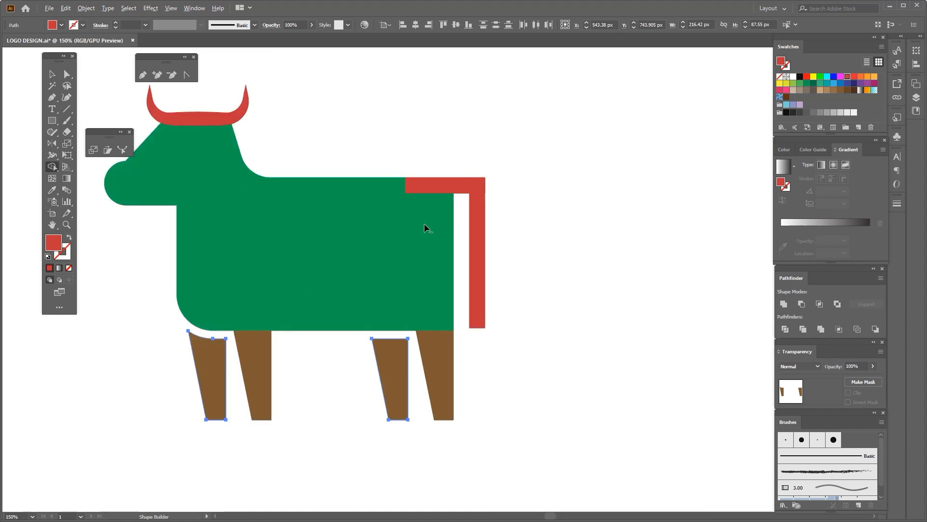
Step: Round the tail bend's inner corner to about 16.31 px and its outer corner to about 27.28 px
click(67, 74)
scroll(503, 180, up, 2)
drag(487, 160, 441, 216)
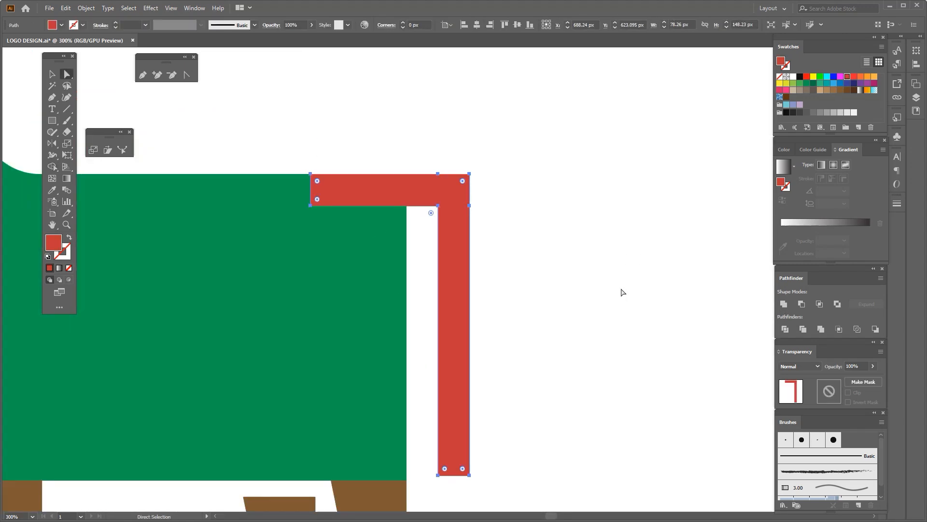
scroll(497, 274, down, 2)
scroll(491, 262, up, 2)
drag(419, 167, 455, 202)
drag(492, 207, 484, 216)
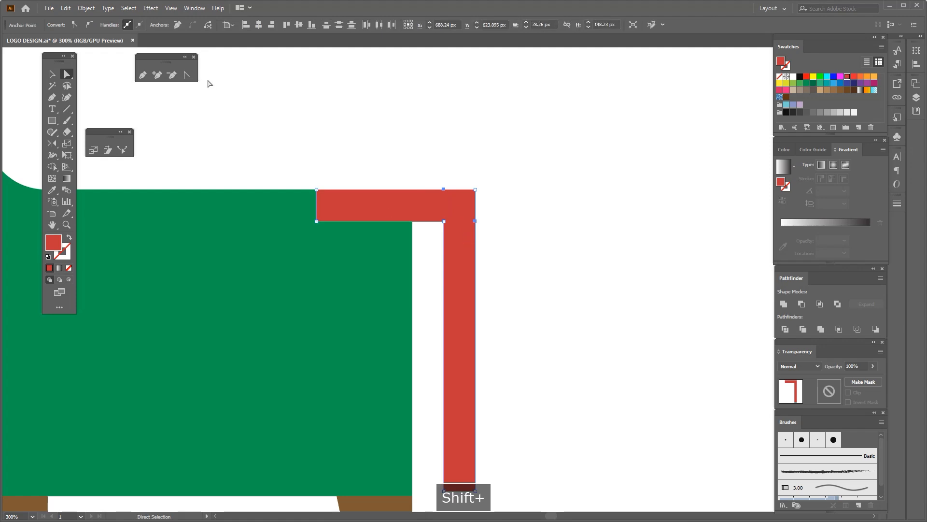
drag(418, 244, 399, 270)
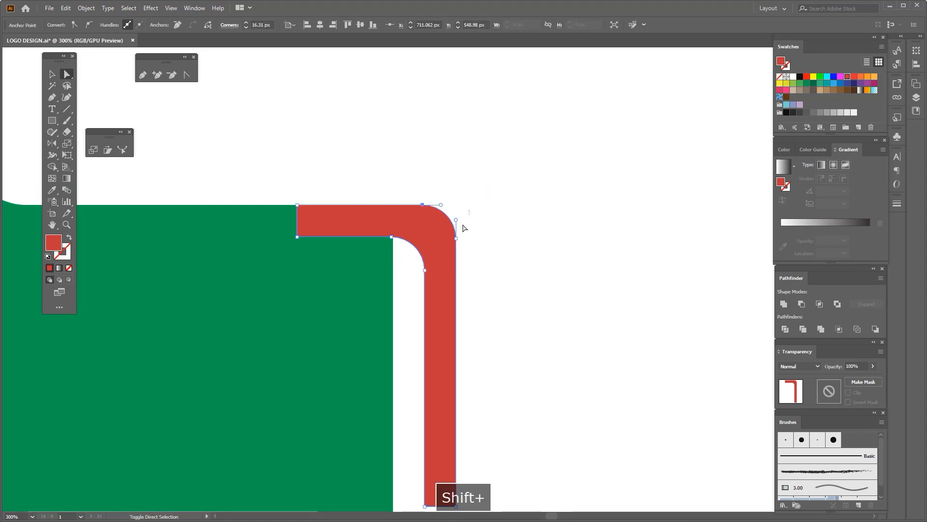
drag(422, 237, 409, 271)
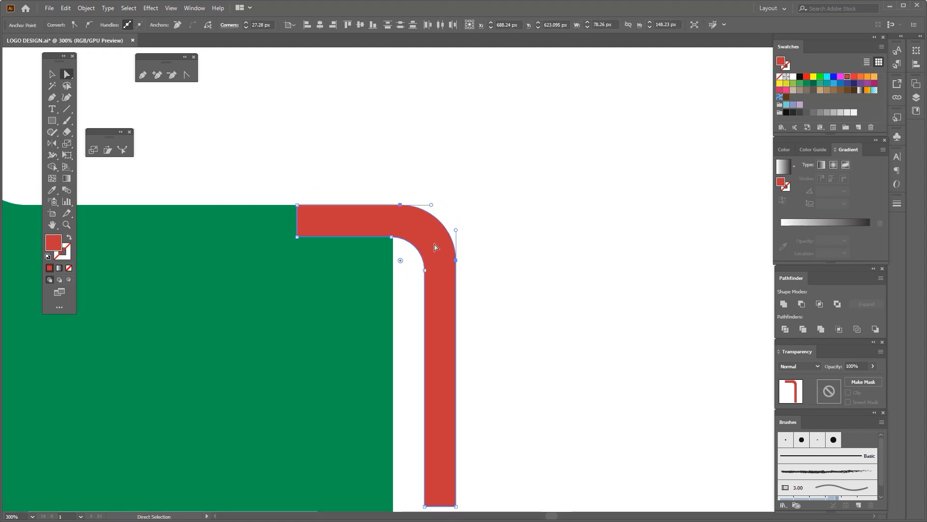
Step: Select all the animal's parts and convert their strokes to outlined shapes
scroll(436, 248, down, 3)
click(486, 284)
key(ctrl+a)
key(ctrl+1)
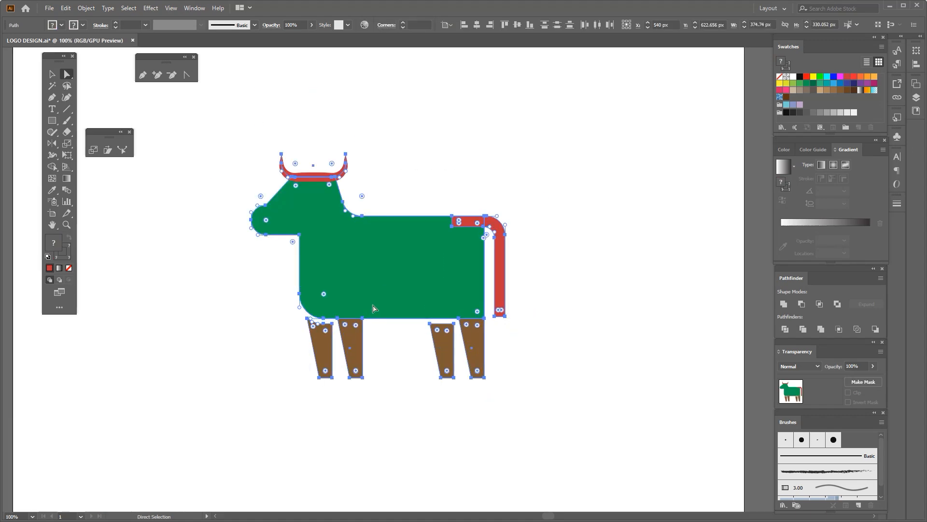
click(86, 8)
mouse_move(120, 240)
click(251, 263)
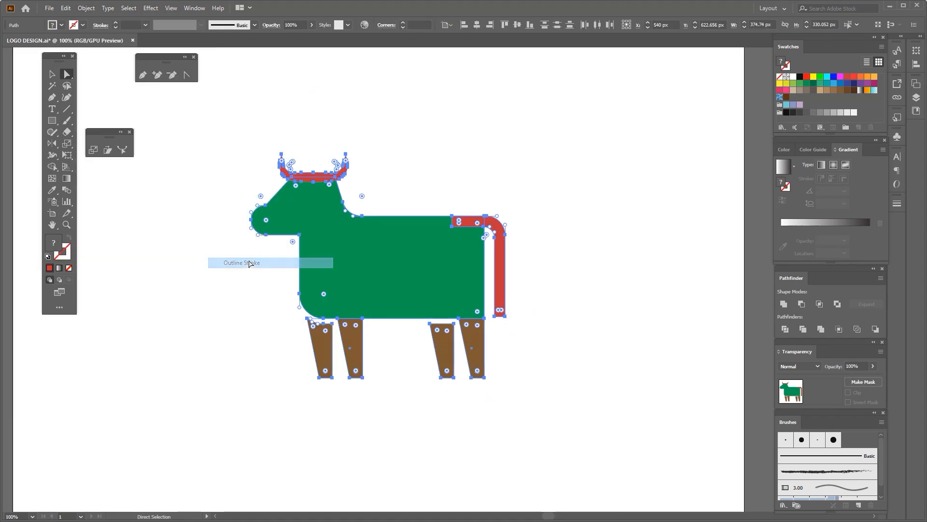
Step: Recolour every part of the animal with one uniform near-black fill and deselect the artwork
key(i)
click(360, 251)
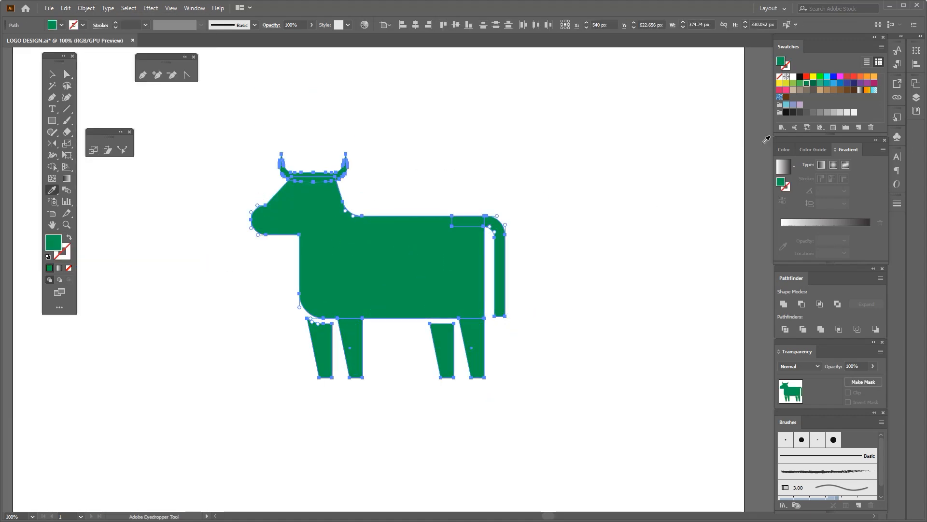
click(786, 112)
click(54, 75)
click(387, 157)
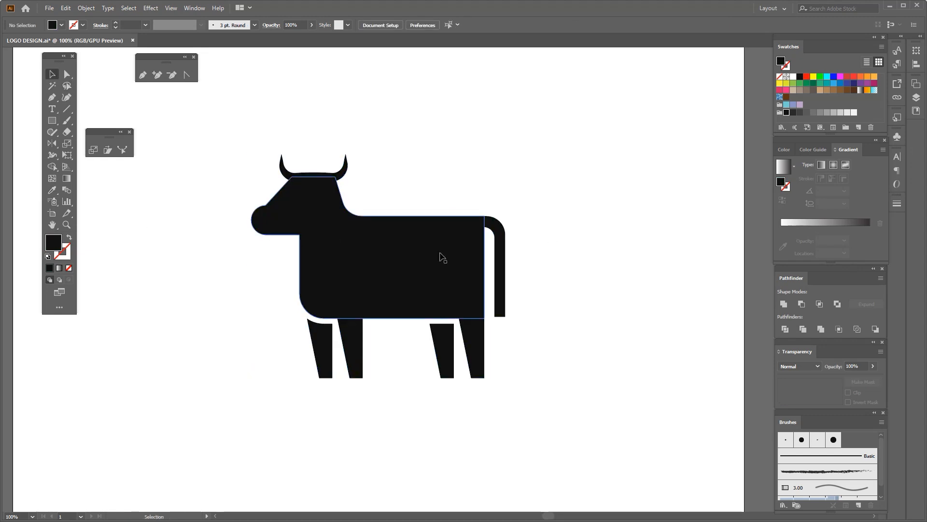
Step: Draw a square of about 25.66 px, rotated 45° into a diamond, and centre it over the tail's lower end
drag(536, 297, 459, 280)
key(p)
scroll(435, 305, up, 2)
scroll(412, 265, up, 1)
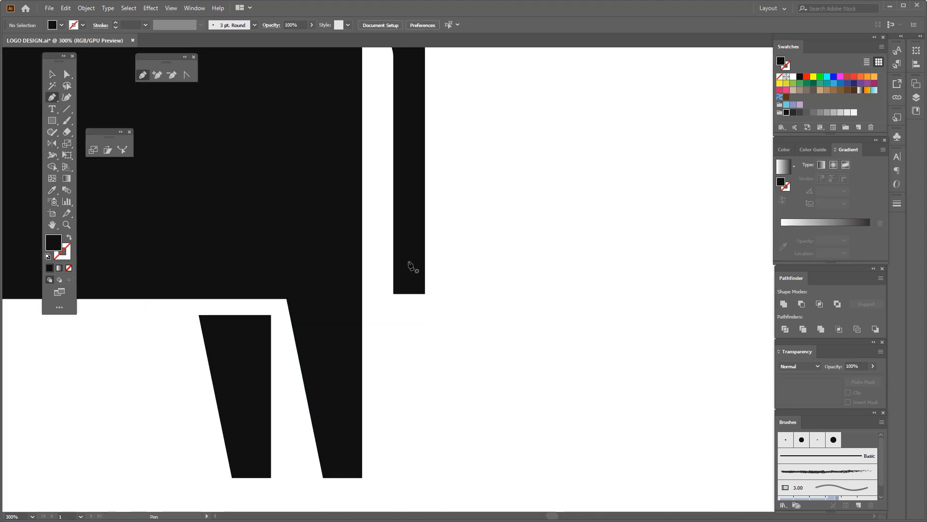
scroll(412, 274, down, 2)
drag(56, 125, 92, 118)
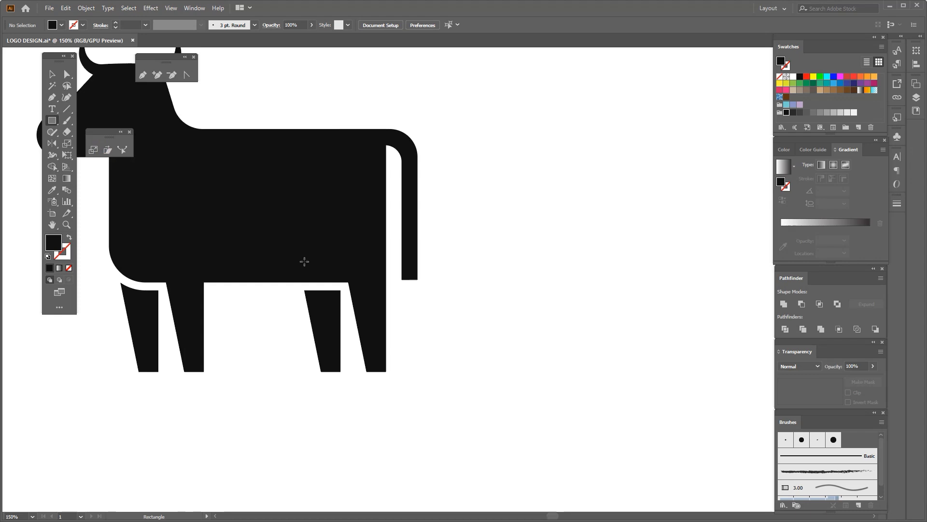
scroll(393, 311, up, 2)
mouse_move(414, 297)
mouse_down()
mouse_move(441, 322)
mouse_move(445, 238)
mouse_up()
scroll(417, 296, up, 2)
drag(423, 289, 404, 274)
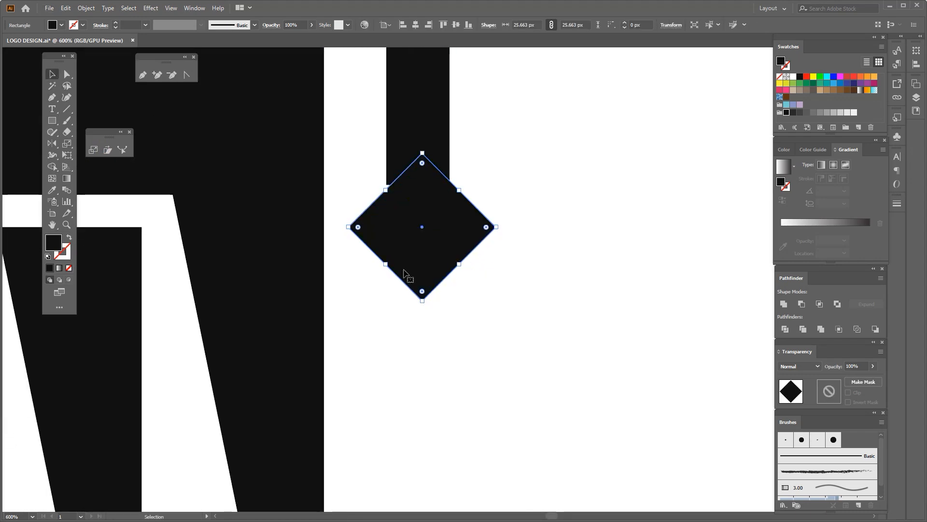
Step: Stretch the diamond vertically to about 60 px tall by nudging its bottom anchor down and its top anchor up
click(67, 74)
click(422, 301)
key(Down)
key(Down)
key(Down)
key(Down)
key(Down)
key(Down)
key(Down)
key(Down)
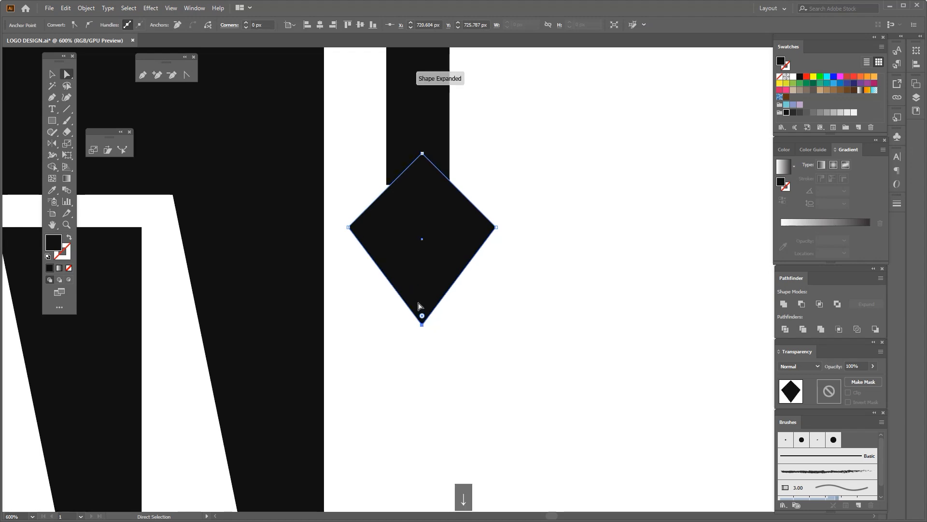
key(Up)
key(Up)
key(Up)
key(Up)
key(Up)
key(Up)
key(Up)
key(Up)
click(389, 372)
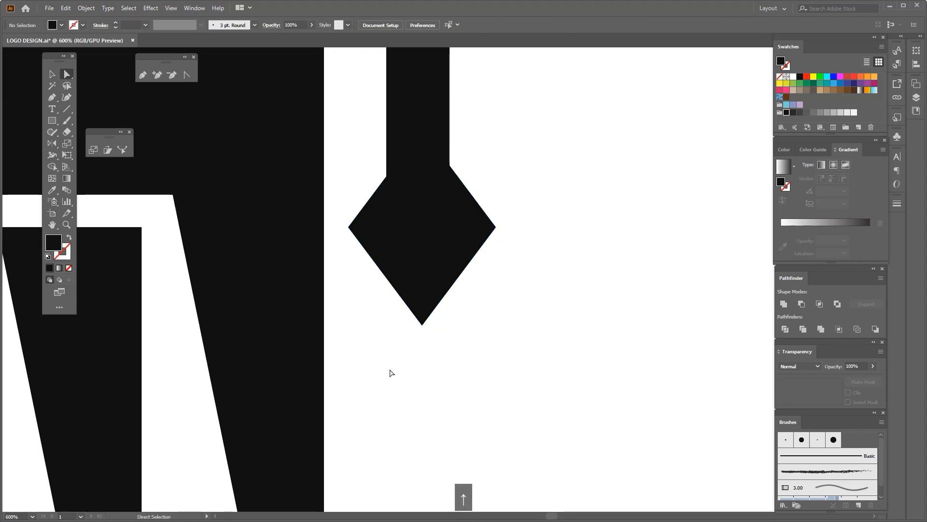
click(422, 325)
key(Down)
key(Down)
key(Down)
key(Down)
key(Down)
key(Down)
key(Down)
key(Down)
key(Up)
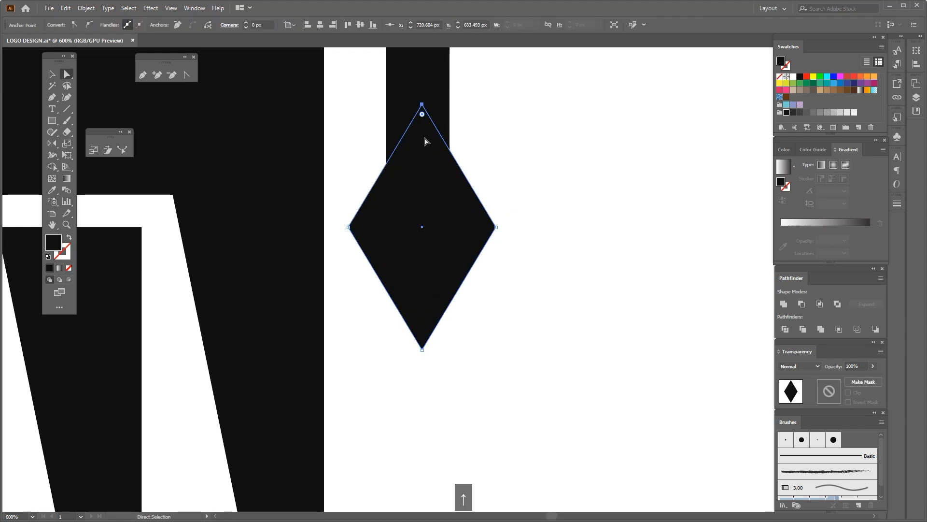
Step: Round the diamond's two side corners into a leaf-shaped tuft and shift it slightly down along the tail
drag(505, 193, 470, 253)
drag(341, 206, 495, 270)
drag(438, 233, 438, 276)
scroll(430, 302, down, 1)
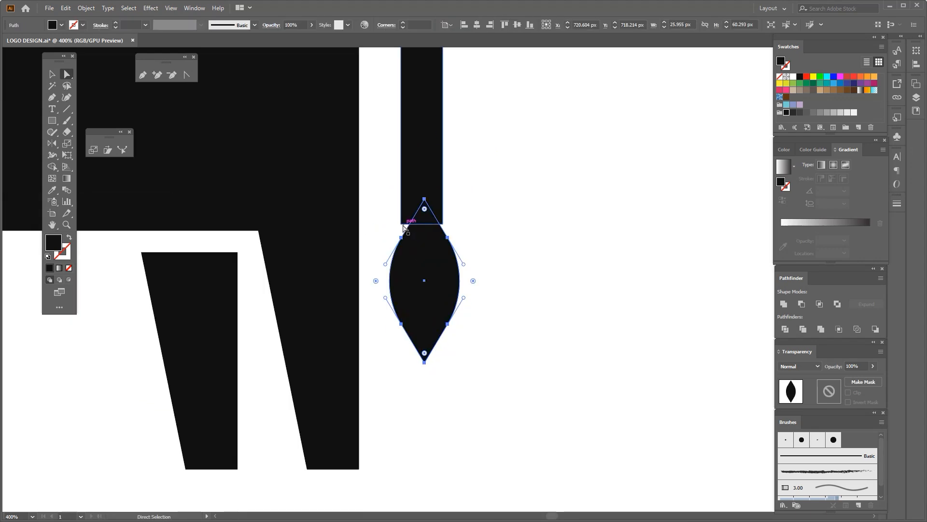
Step: Extend the tail's two lower end anchors down into the leaf-shaped tuft to close the gaps between them
click(400, 224)
shift+click(443, 224)
drag(443, 224, 444, 241)
click(487, 256)
scroll(490, 259, down, 3)
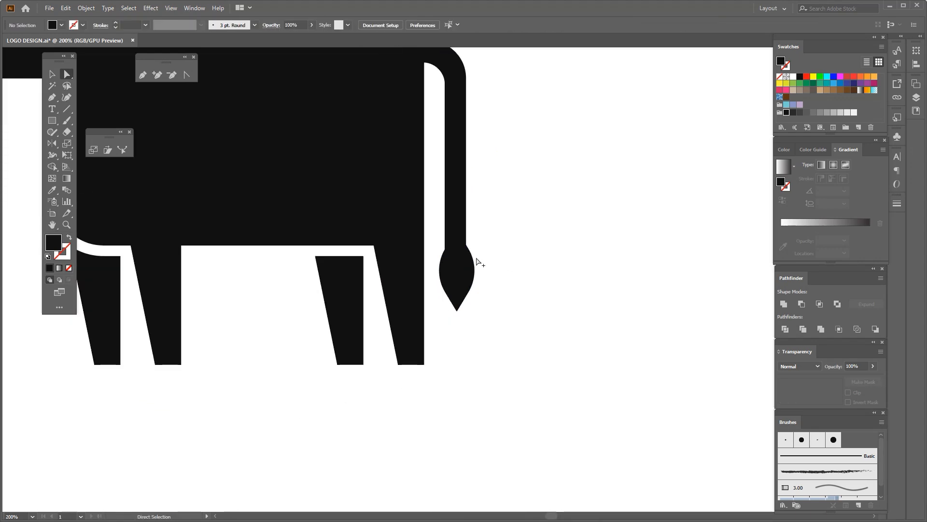
Step: Scale up the leaf-shaped tuft at the end of the cow's tail slightly
scroll(462, 272, up, 1)
alt+click(463, 273)
scroll(464, 271, up, 2)
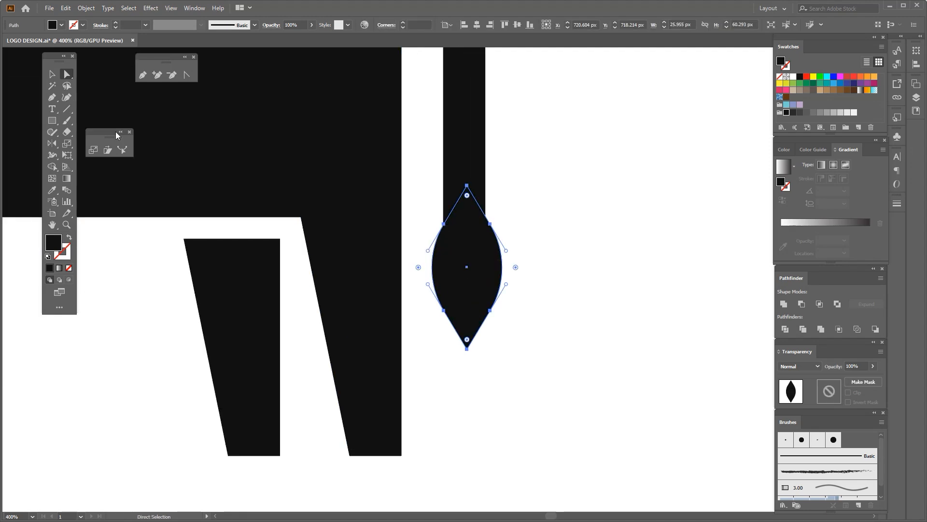
key(v)
drag(470, 346, 474, 375)
scroll(488, 369, down, 3)
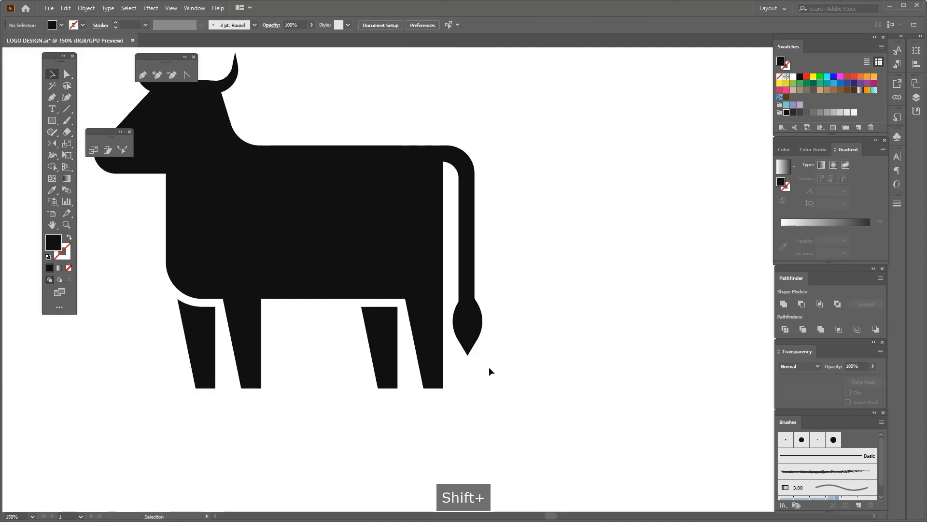
Step: Group all the cow's shapes and undo a trial move of the group
scroll(457, 349, up, 3)
scroll(519, 305, down, 2)
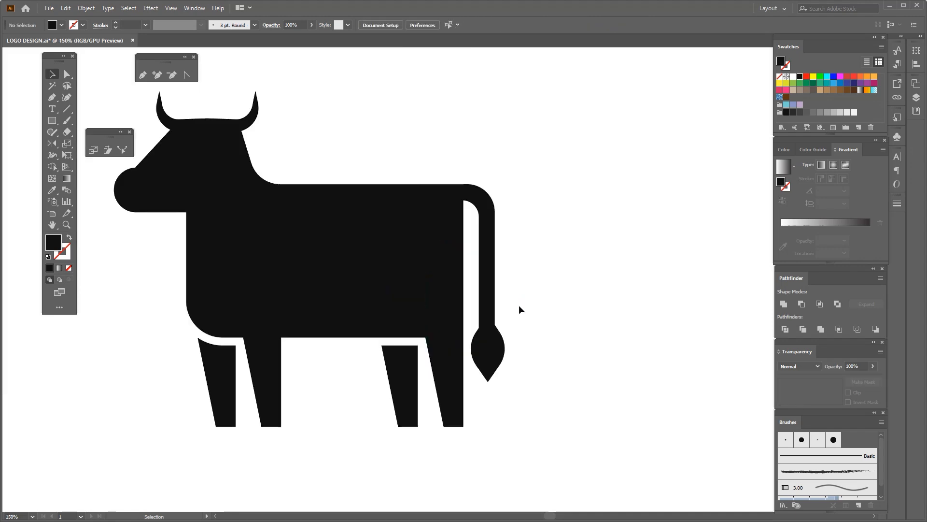
scroll(515, 307, down, 1)
drag(520, 158, 238, 402)
key(ctrl+g)
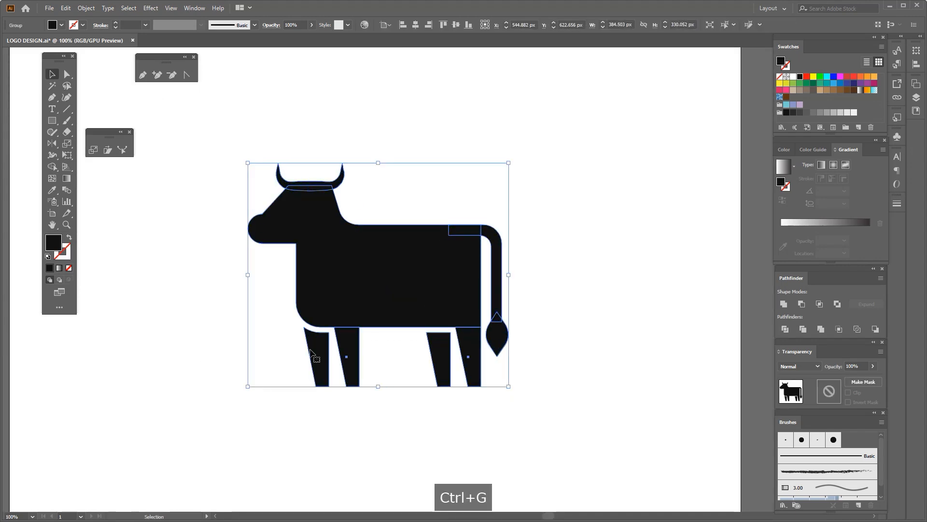
drag(317, 355, 284, 398)
key(ctrl+z)
click(231, 315)
scroll(288, 233, up, 1)
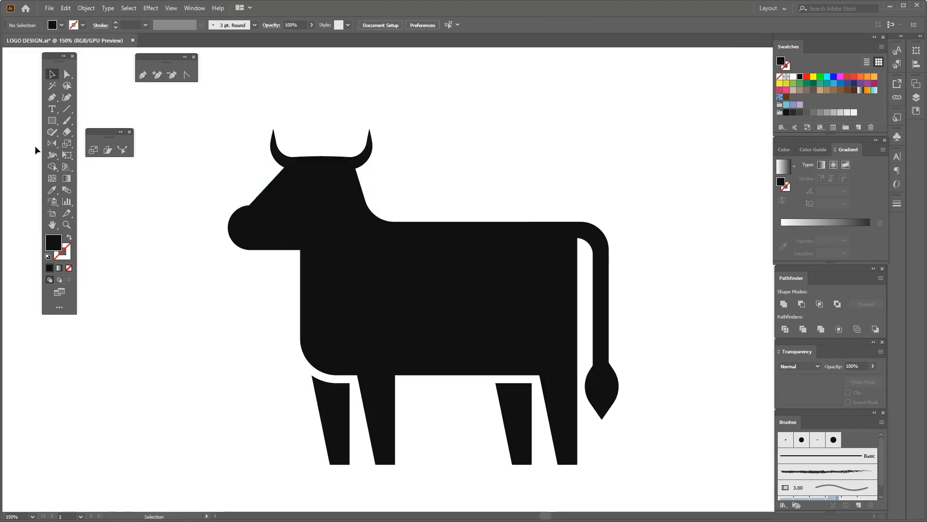
Step: Draw a small circle on the cow's head as its eye and fill it with white
drag(54, 124, 87, 146)
scroll(294, 197, up, 1)
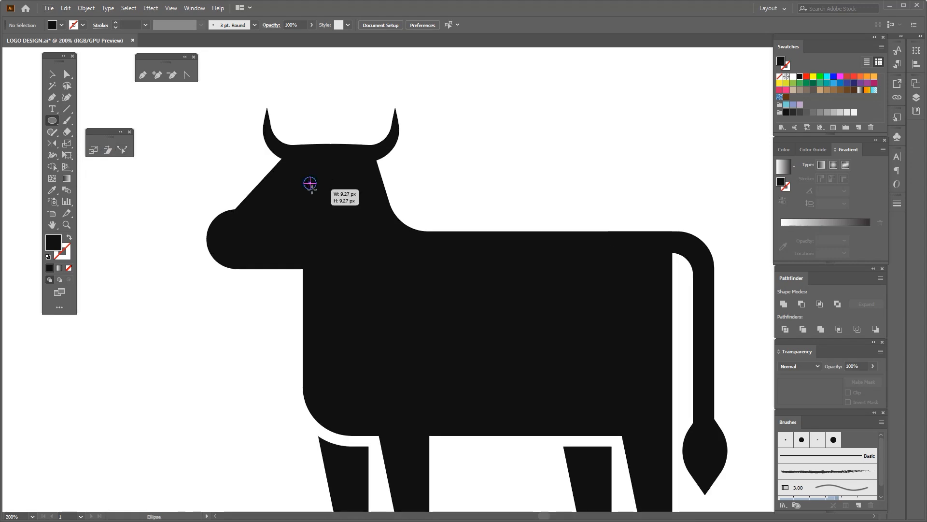
drag(311, 186, 302, 207)
key(i)
click(52, 75)
scroll(311, 148, up, 2)
Step: Group the white eye together with the rest of the cow's shapes
scroll(309, 215, down, 4)
drag(218, 174, 468, 418)
key(ctrl+g)
click(468, 413)
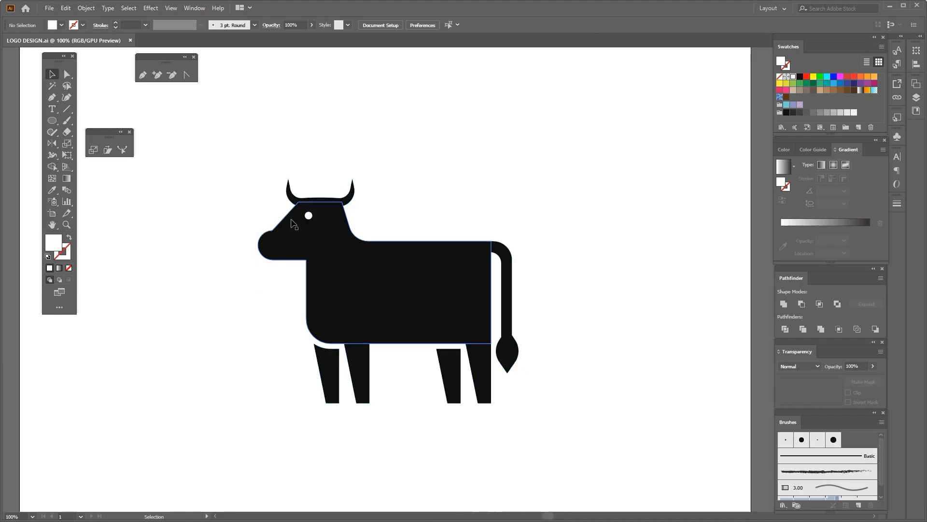
Step: Adjust the outer corner radius of the tail's upper bend to about 31 px
scroll(522, 263, up, 3)
key(a)
click(500, 248)
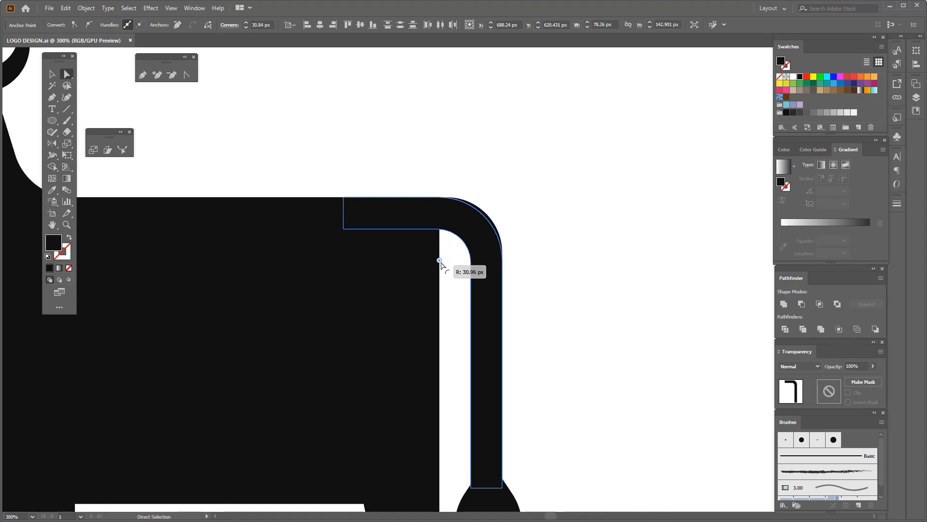
scroll(463, 252, down, 3)
click(521, 288)
Step: Shorten the tail by moving its lower end anchors and the whole tuft up a little
scroll(480, 374, up, 3)
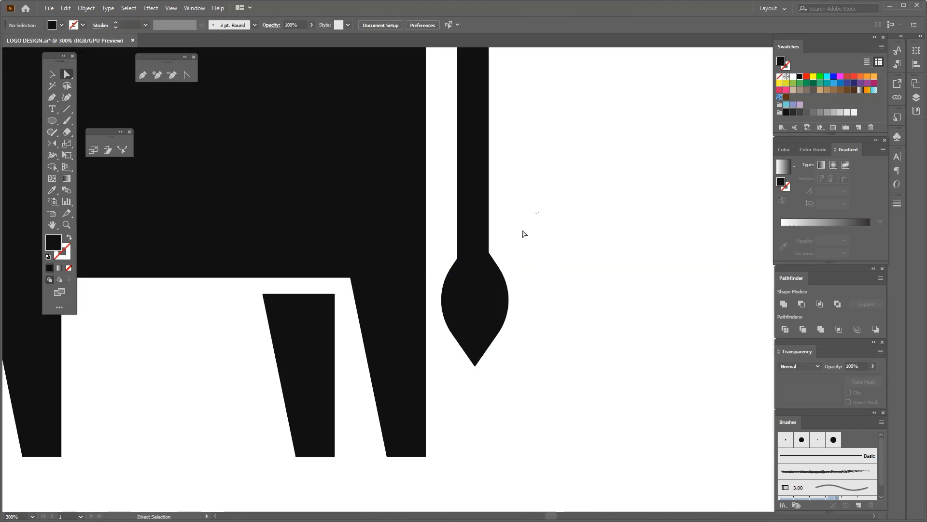
drag(435, 389, 435, 388)
drag(475, 366, 475, 350)
scroll(479, 350, down, 3)
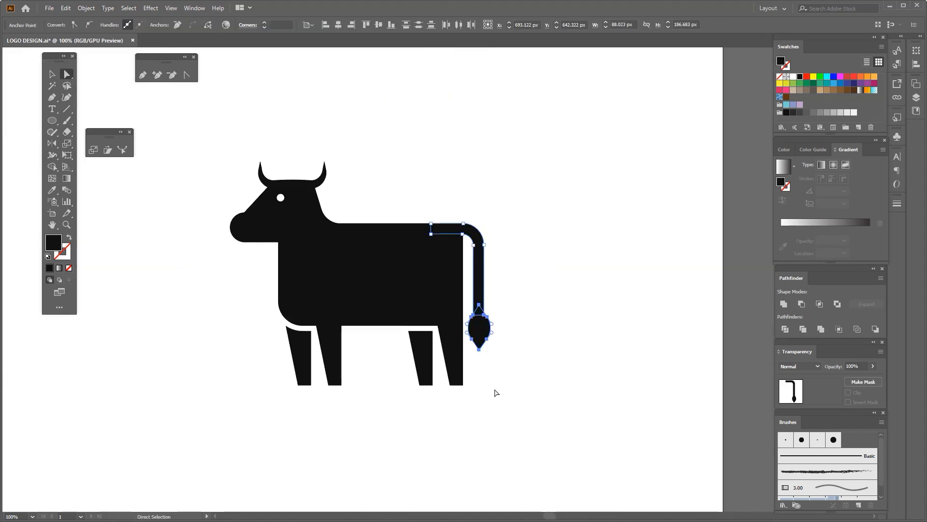
click(496, 391)
Step: Draw a straight horizontal ground line about 351 px long along the cow's feet, with a black stroke and no fill
key(space)
drag(402, 406, 422, 349)
key(p)
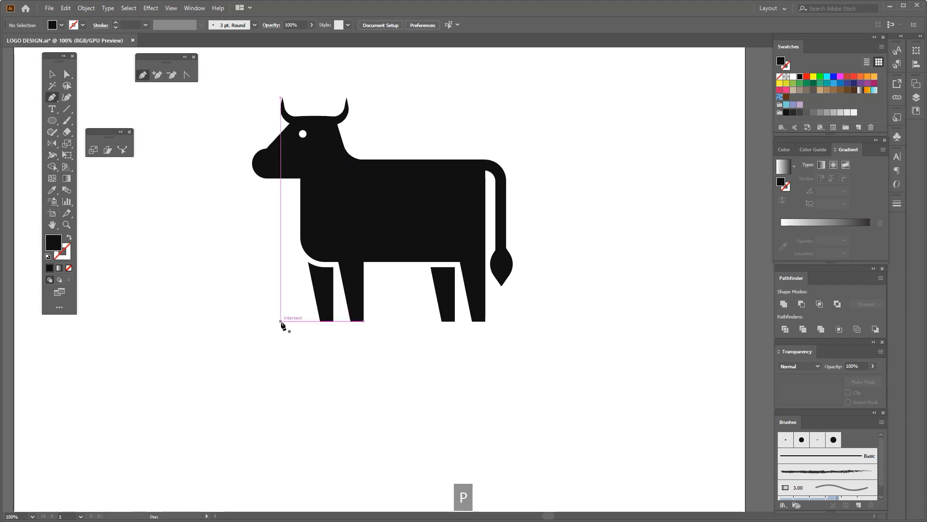
click(280, 321)
click(518, 320)
scroll(438, 338, up, 1)
key(i)
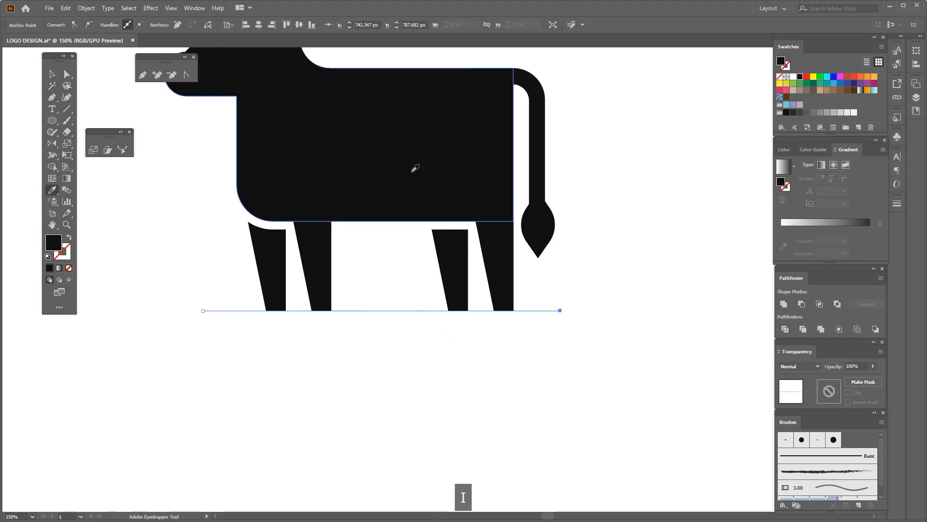
click(71, 238)
click(51, 74)
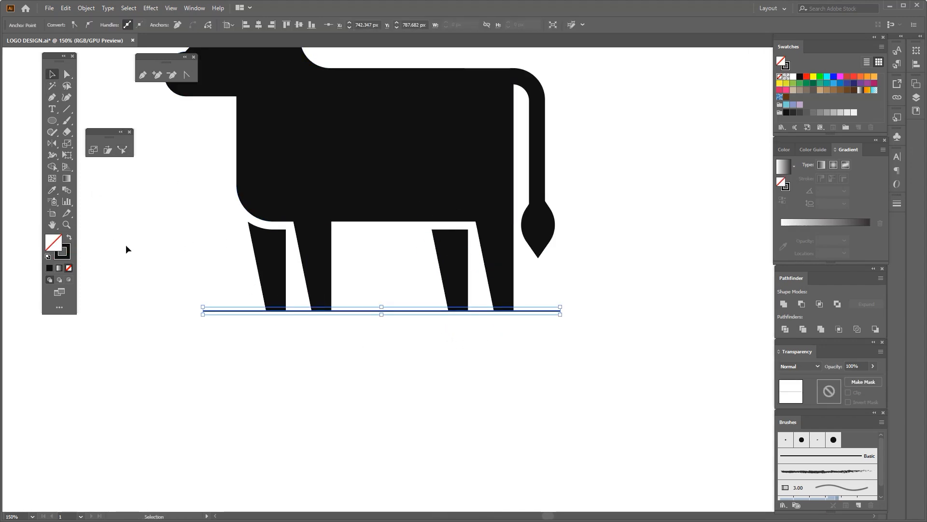
Step: Set the ground line's stroke weight to 9 pt and place its upper edge against the bottoms of the feet
key(ctrl+a)
drag(230, 343, 202, 325)
click(128, 25)
scroll(128, 24, up, 3)
scroll(128, 24, up, 1)
click(202, 359)
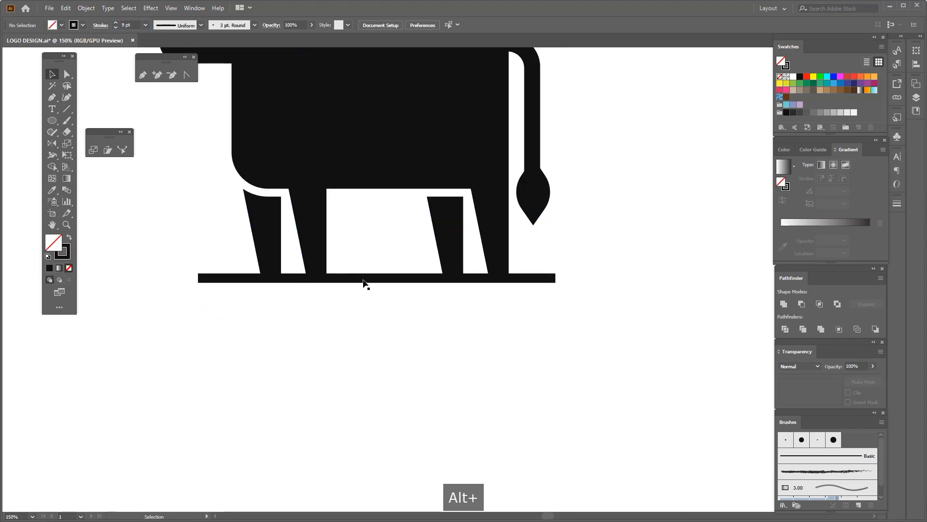
Step: Duplicate the ground line slightly below itself and shorten the copy symmetrically to about 278 px
drag(364, 280, 363, 304)
drag(200, 310, 236, 319)
key(ctrl+plus)
Step: Give the shorter lower line round caps and round joins, and turn it into a dashed line with irregular dashes
click(97, 27)
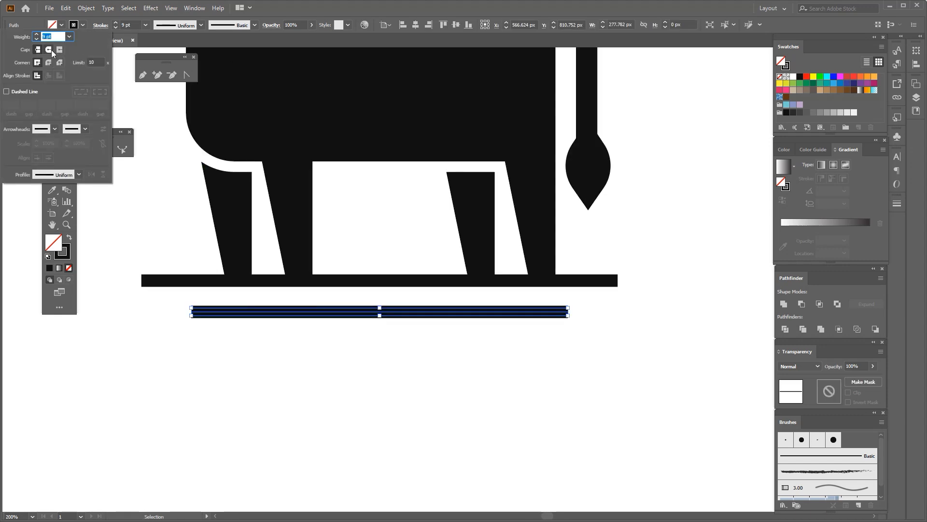
click(48, 49)
click(48, 62)
click(7, 91)
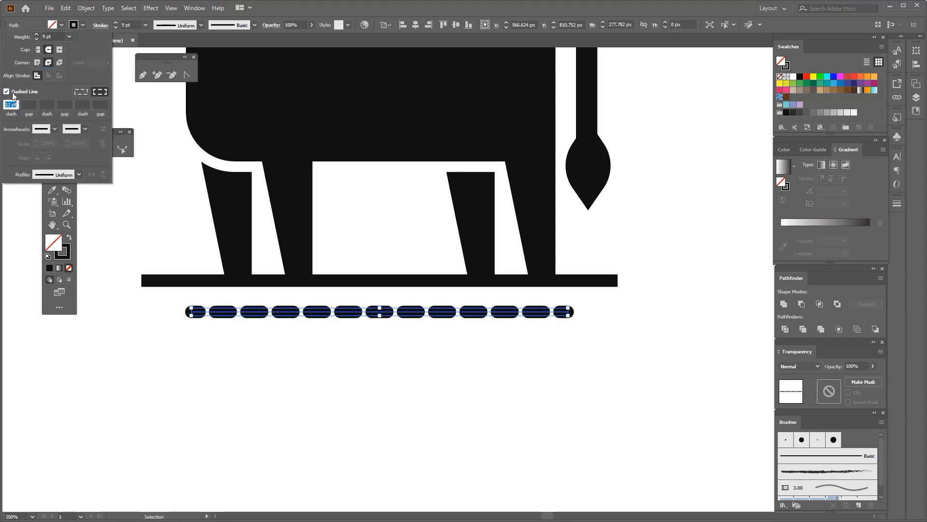
click(128, 26)
scroll(127, 25, up, 4)
scroll(127, 25, down, 3)
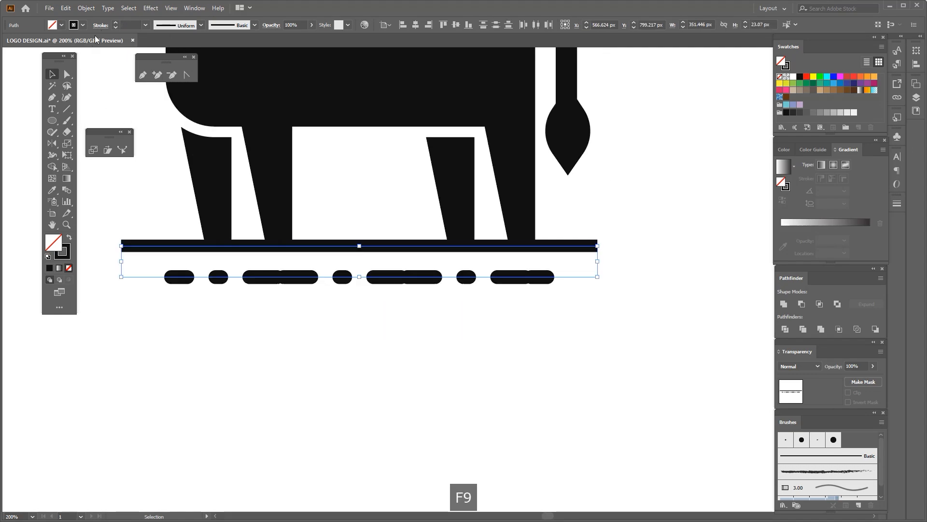
Step: Apply round caps and round joins to the solid ground line as well
click(97, 26)
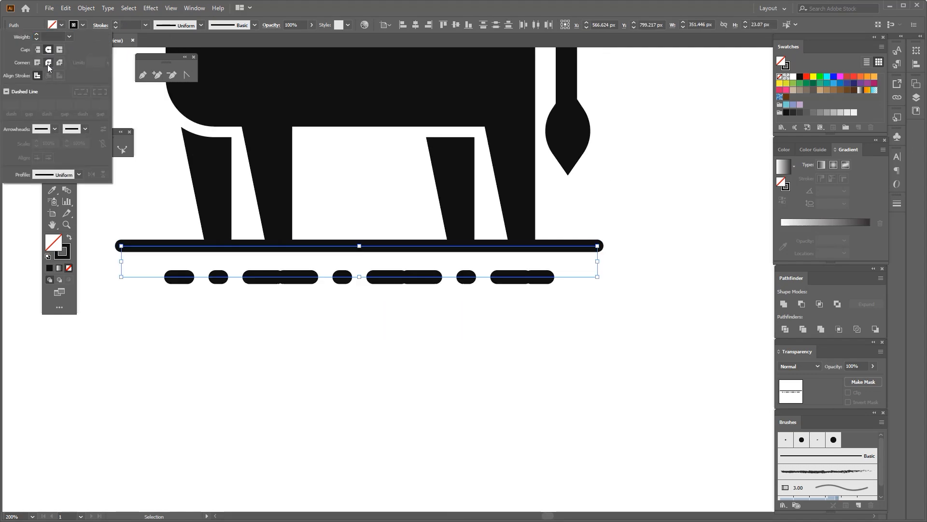
click(189, 329)
key(ctrl+minus)
key(ctrl+minus)
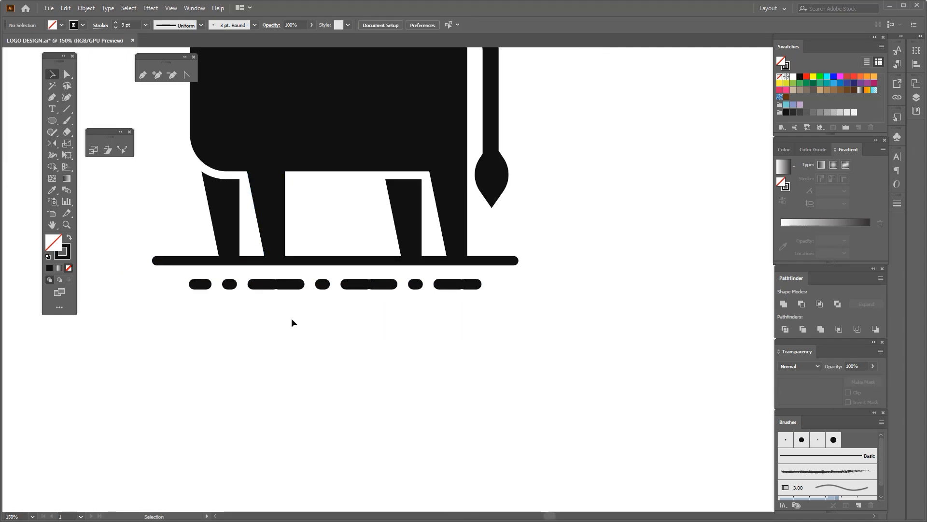
Step: Compare the stroke weights of the two ground lines and set the dashed line's weight to 9 pt
key(ctrl+plus)
key(ctrl+plus)
key(ctrl+plus)
click(197, 196)
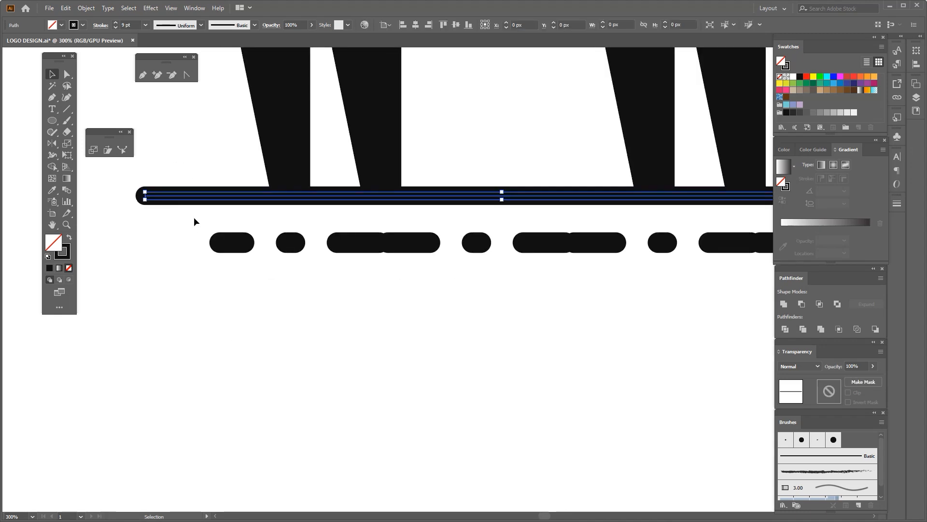
drag(187, 227, 271, 277)
drag(182, 162, 201, 214)
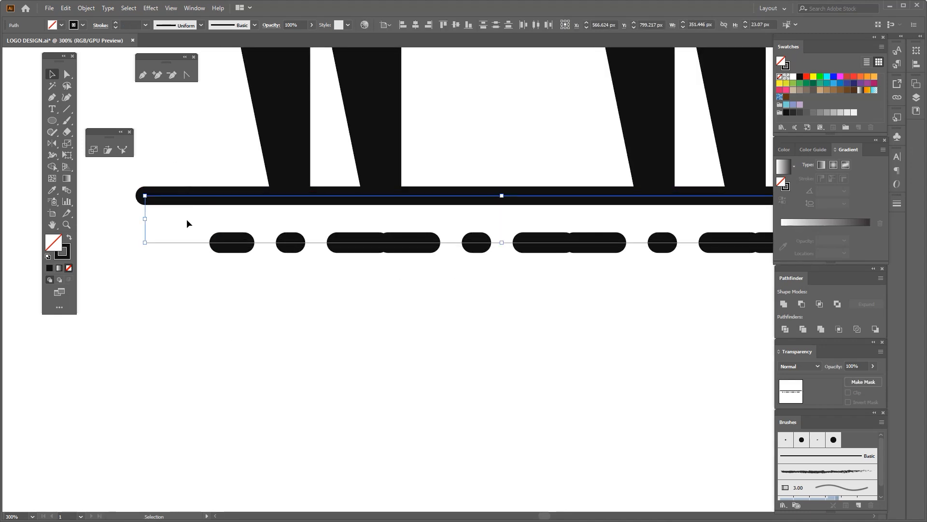
click(187, 219)
drag(174, 166, 192, 206)
drag(195, 214, 233, 266)
scroll(131, 23, down, 1)
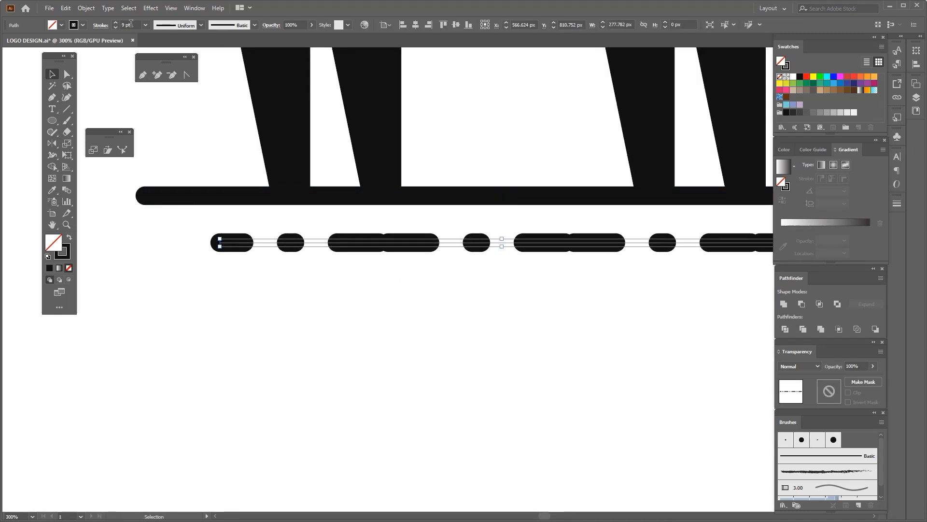
click(201, 280)
Step: Convert the strokes of the solid and dashed ground lines into filled outlines
scroll(201, 282, down, 2)
drag(174, 297, 287, 227)
click(92, 9)
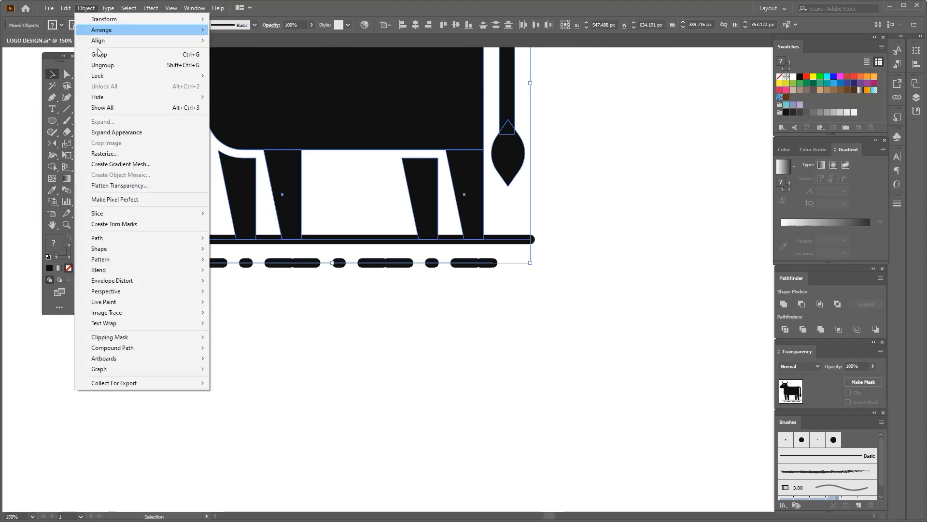
click(131, 238)
click(241, 262)
scroll(331, 209, up, 4)
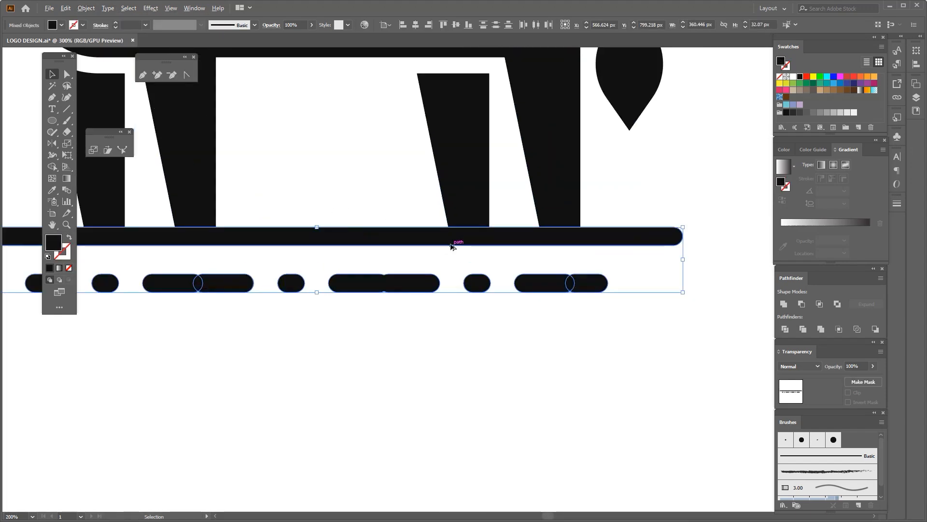
Step: Group the cow and both ground lines into one object
scroll(415, 266, down, 4)
key(ctrl+a)
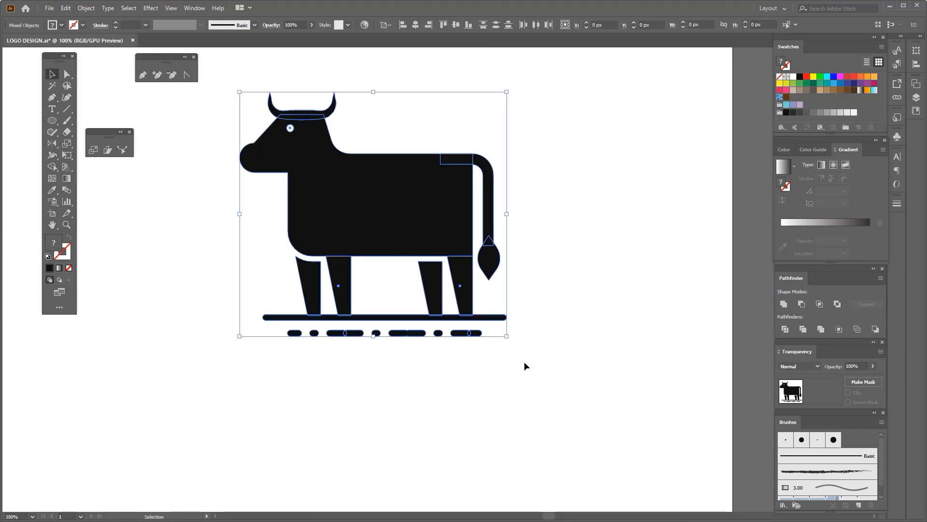
key(ctrl+g)
Step: Cut the eye circle out of the cow's head with the Shape Builder tool
scroll(300, 117, up, 3)
click(54, 166)
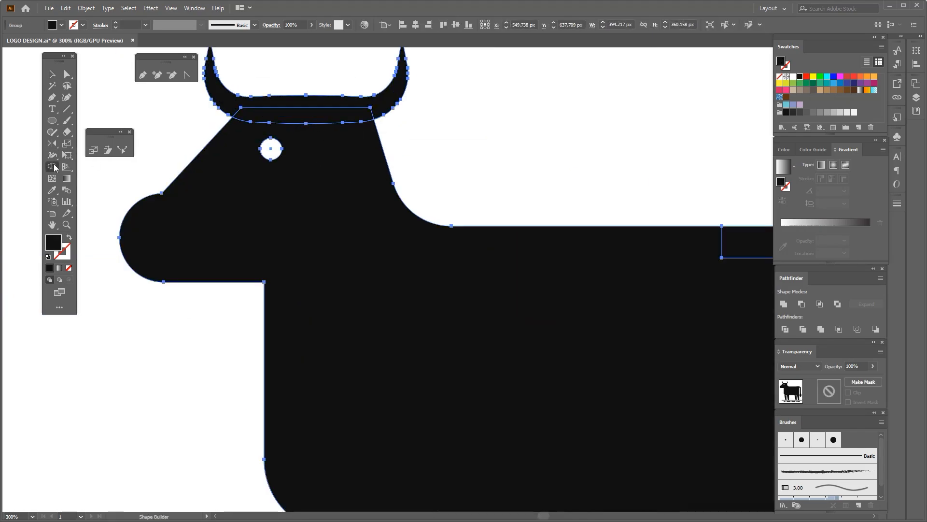
alt+click(266, 149)
Step: Fill the whole cow artwork, including the ground lines, with the dark brown swatch
scroll(285, 198, down, 6)
click(786, 98)
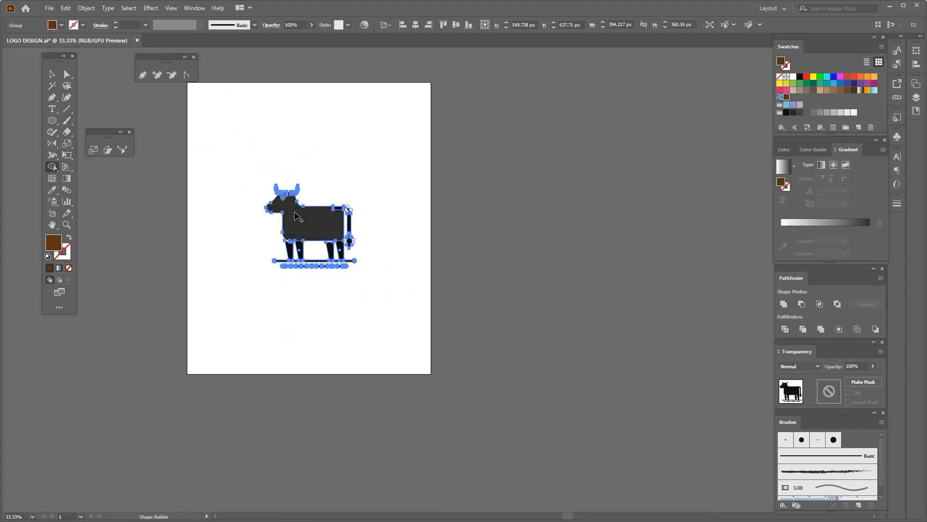
scroll(257, 187, up, 2)
key(v)
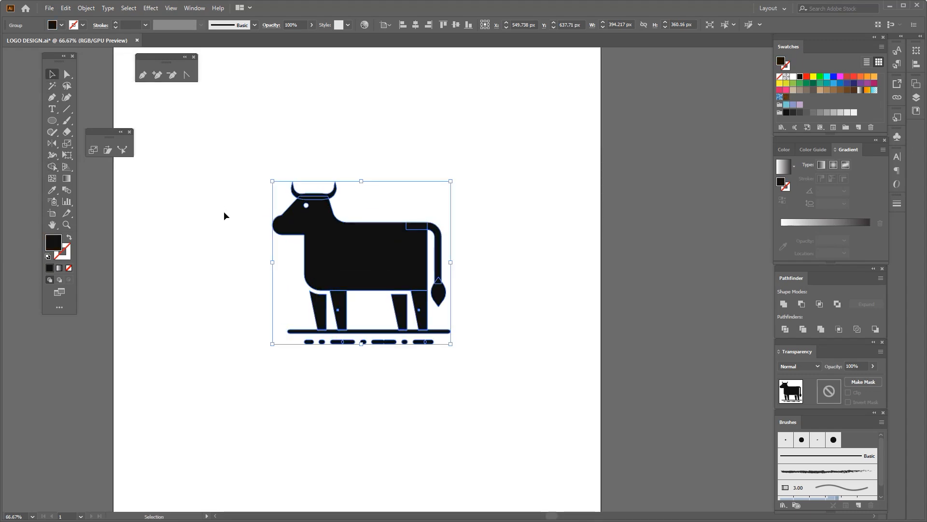
click(787, 97)
Step: Regroup the brown cow artwork and centre it on the artboard
key(ctrl+shift+g)
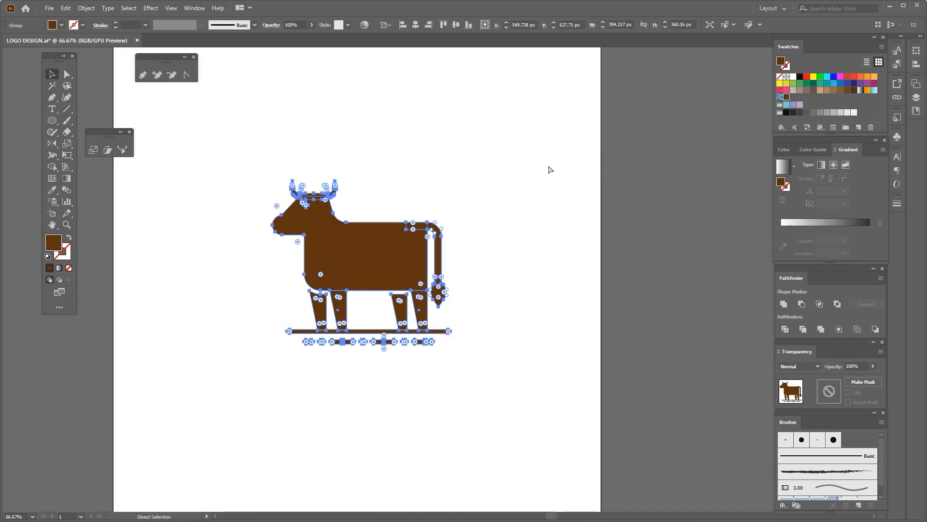
key(ctrl+g)
click(417, 25)
click(473, 192)
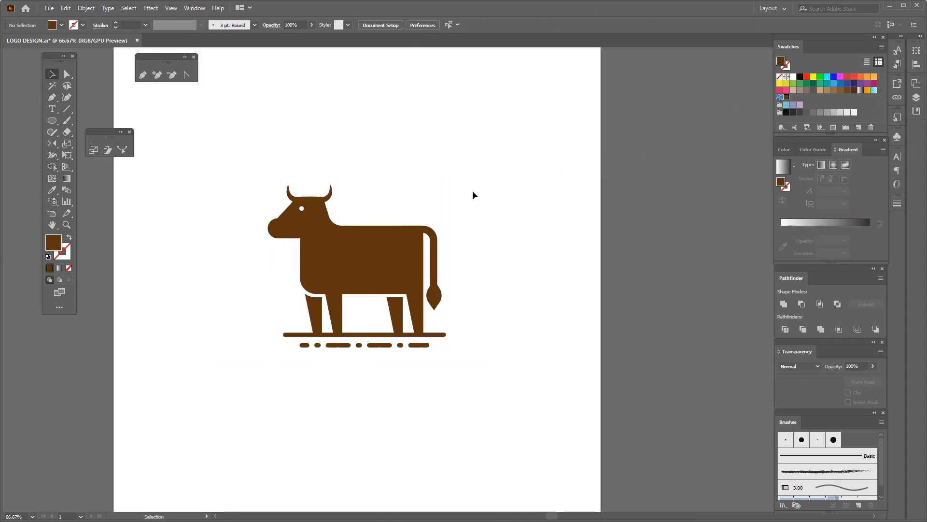
drag(487, 173, 257, 354)
key(ctrl+g)
click(258, 354)
key(ctrl+0)
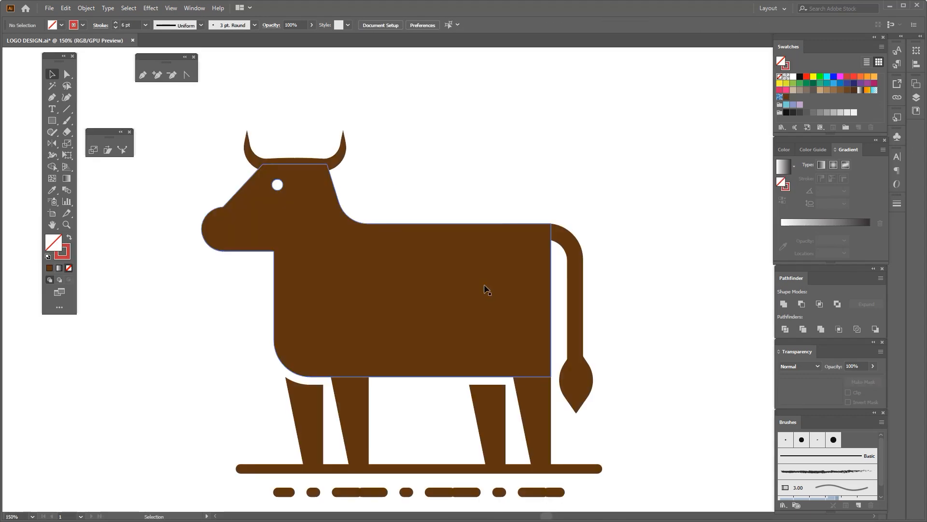
Step: Draw a diagonal line about 115 px long from the cow's back to its rear edge, with a white stroke and no fill
key(p)
click(467, 223)
scroll(534, 259, up, 1)
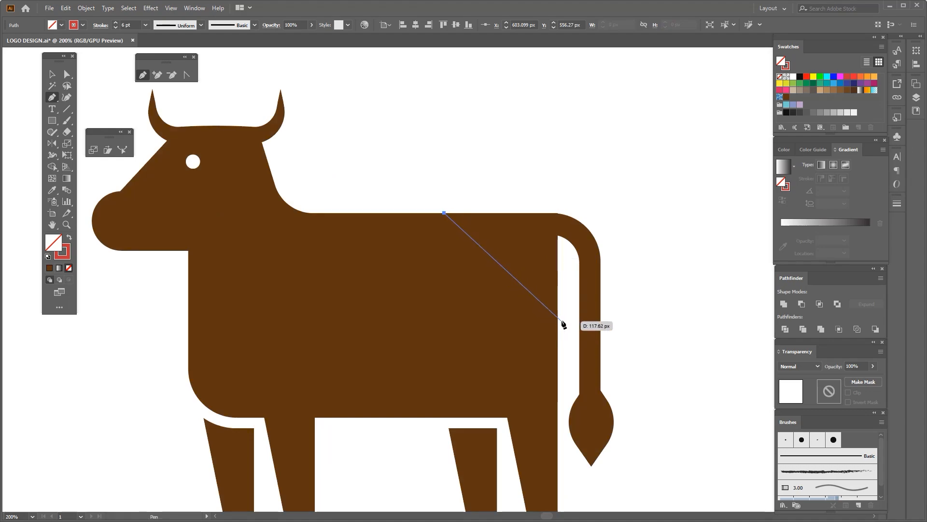
click(559, 319)
key(i)
click(107, 263)
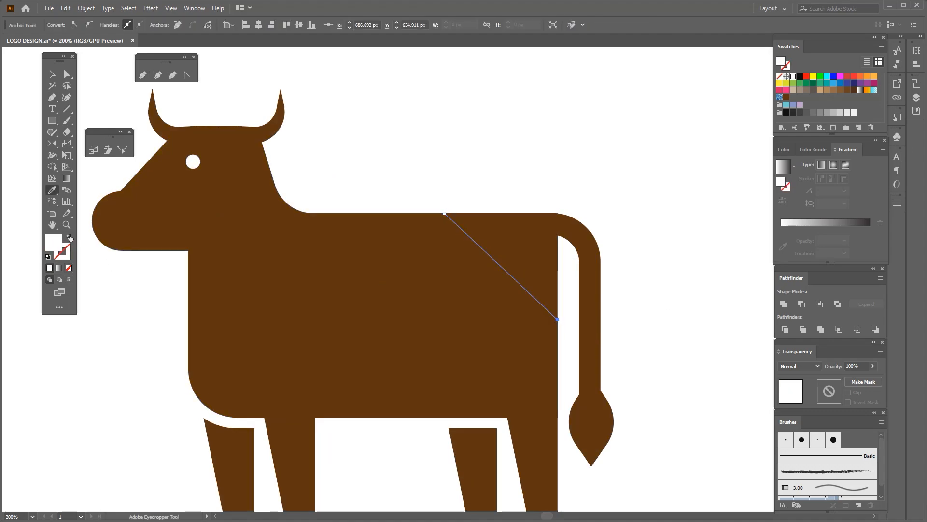
click(69, 237)
scroll(554, 276, up, 1)
click(50, 74)
Step: Extend the white diagonal line at both ends past the body's edges and set its stroke weight to 9 pt
scroll(420, 250, down, 2)
scroll(488, 256, up, 2)
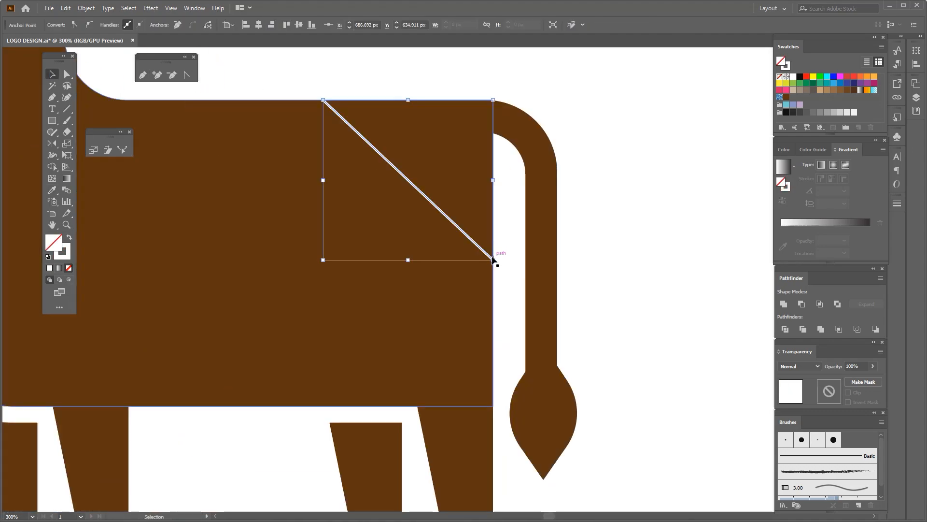
drag(496, 258, 516, 253)
scroll(132, 24, up, 6)
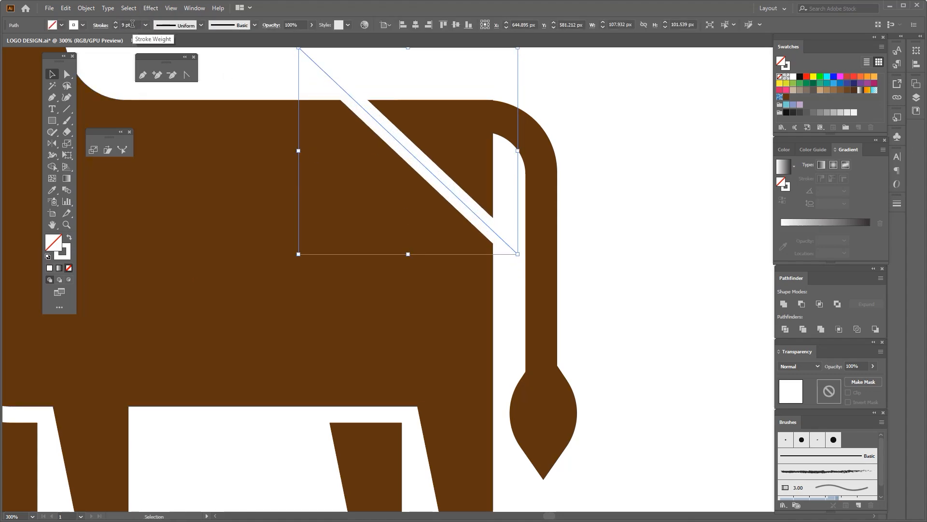
Step: Shift the white diagonal line towards the tail and shorten its lower end
click(320, 85)
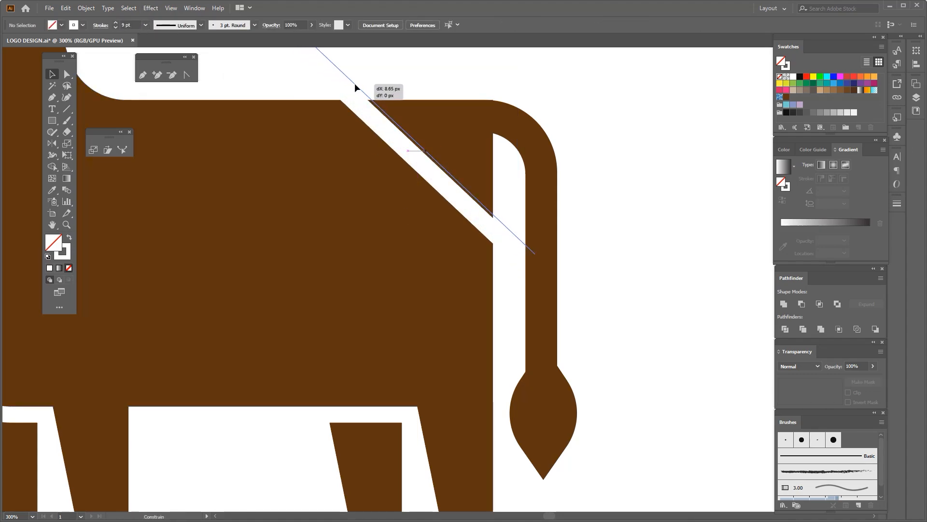
drag(354, 86, 381, 97)
drag(534, 252, 518, 235)
Step: Duplicate the white diagonal line parallel below the first and extend the copy past the body's rear edge to about 110 × 103 px
alt+drag(434, 158, 414, 203)
drag(499, 280, 511, 292)
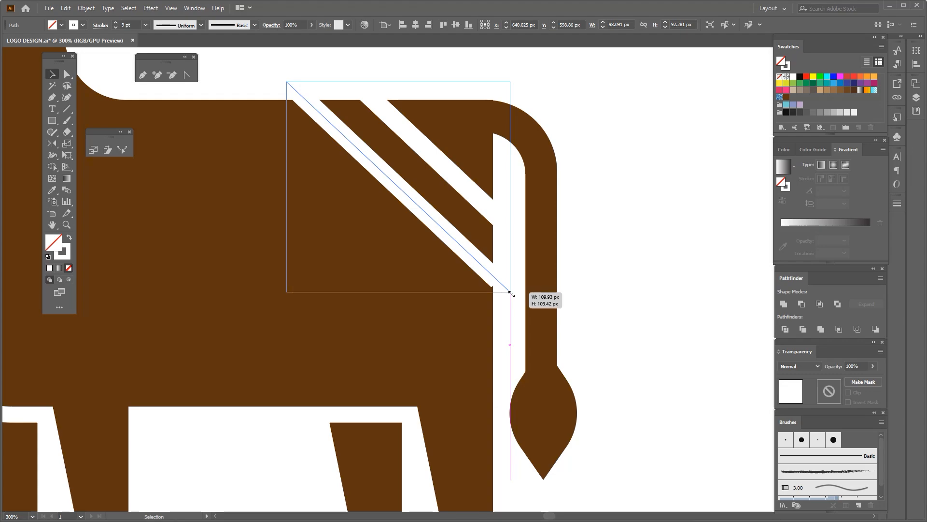
drag(474, 259, 472, 262)
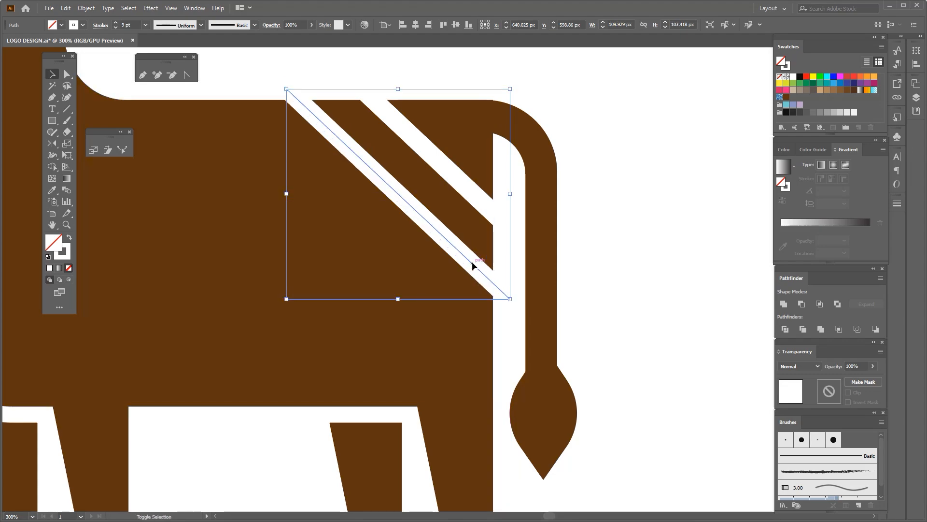
scroll(472, 262, down, 2)
scroll(479, 252, up, 1)
Step: Round the body's upper rear corner so it blends smoothly into the curve of the tail
click(498, 152)
scroll(498, 153, up, 3)
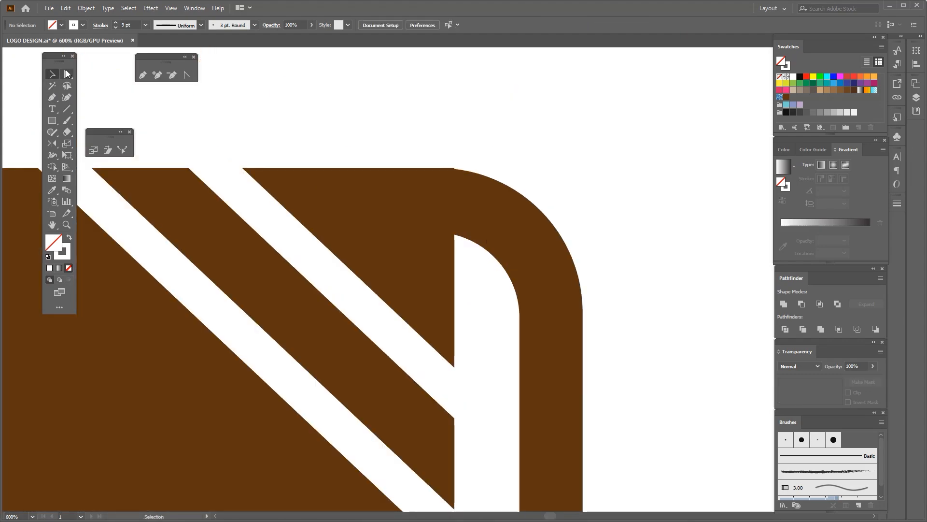
click(68, 74)
scroll(428, 334, up, 2)
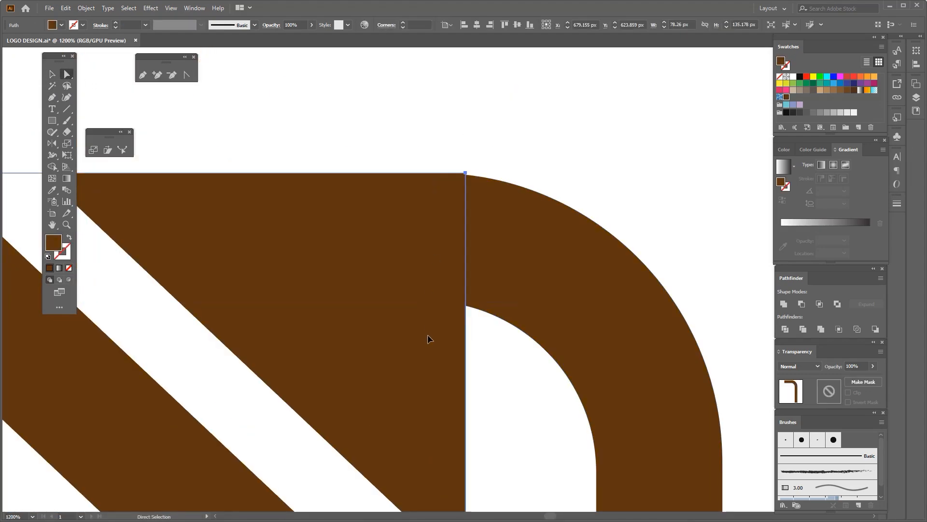
click(466, 177)
click(466, 176)
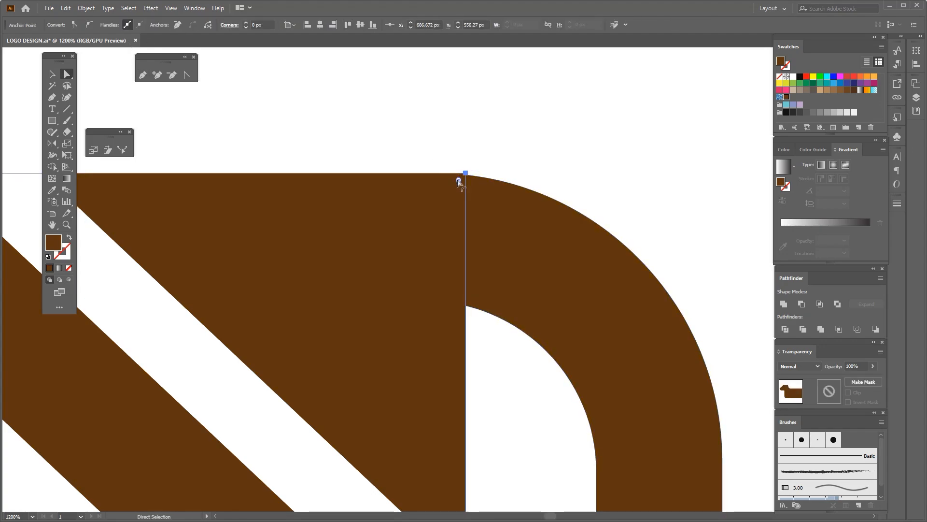
drag(460, 182, 439, 227)
scroll(463, 193, down, 3)
click(468, 185)
scroll(467, 185, down, 3)
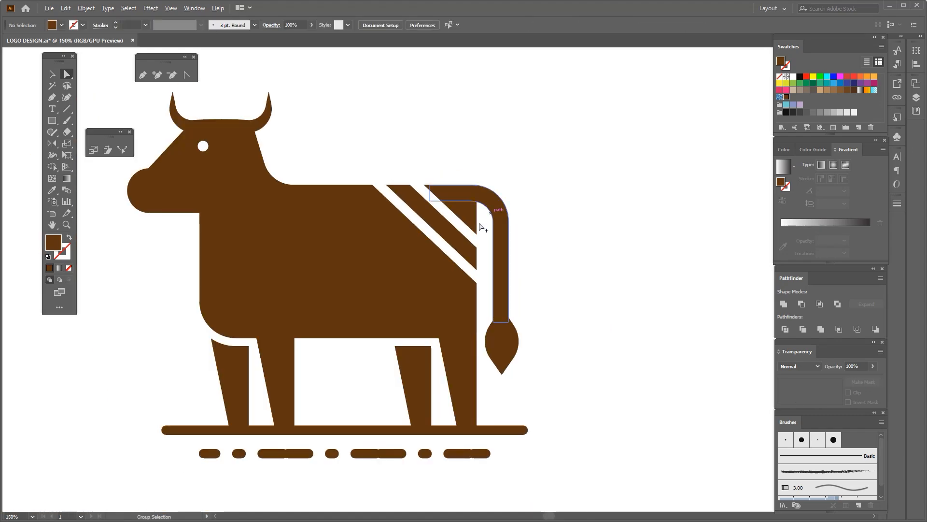
Step: Select all the artwork and convert its strokes to outlined shapes
key(ctrl+a)
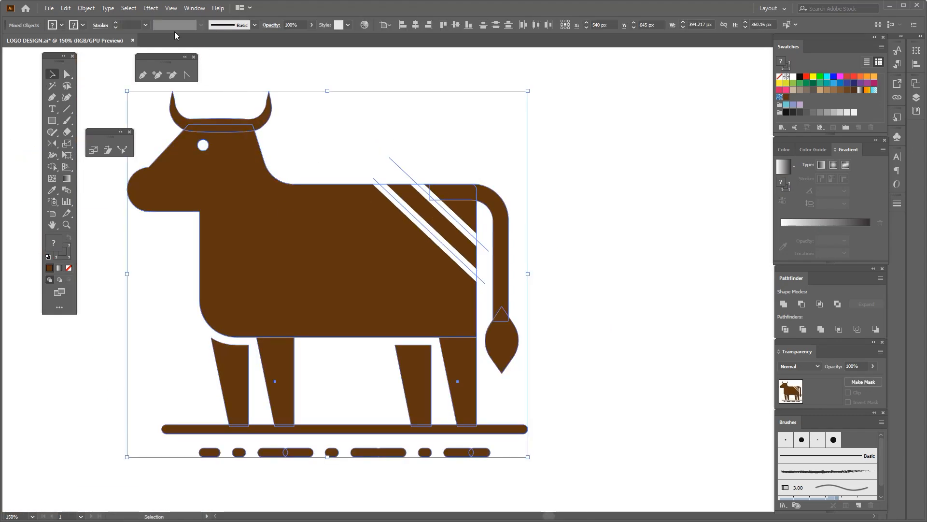
click(86, 9)
mouse_move(97, 236)
click(249, 261)
scroll(406, 193, up, 2)
Step: Select the two white diagonal stripes and group them
click(364, 141)
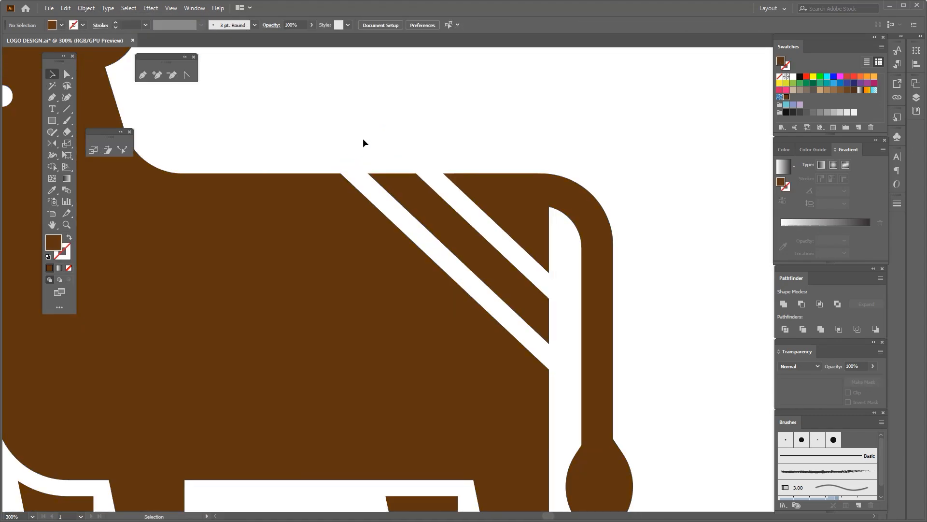
click(365, 178)
shift+click(385, 139)
scroll(385, 148, down, 2)
key(ctrl+g)
scroll(383, 155, down, 2)
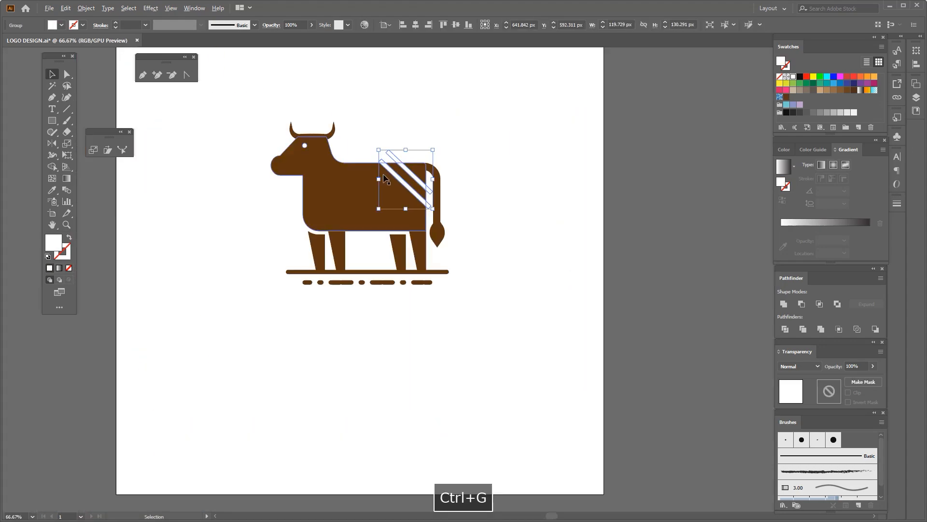
Step: Place the bird artwork over the cow's body and recolour it white with the Eyedropper
drag(513, 302, 513, 302)
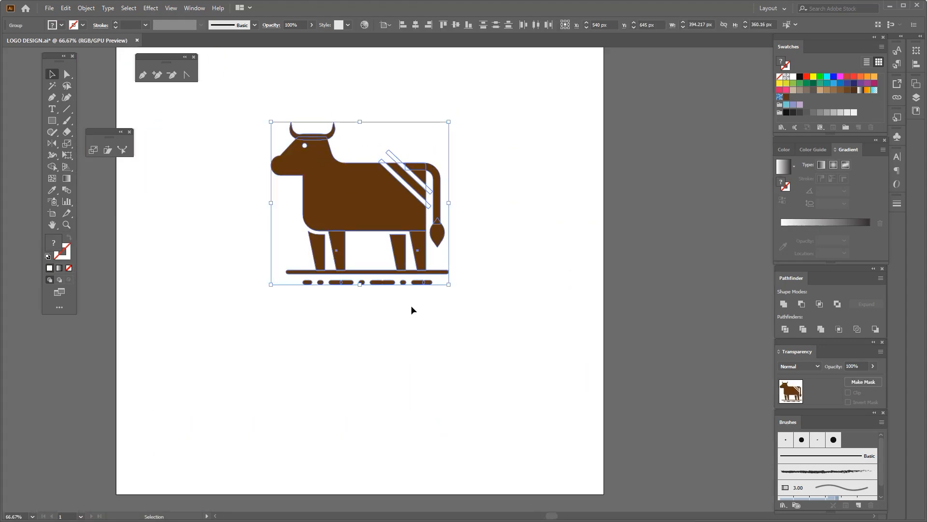
scroll(410, 305, down, 2)
click(176, 253)
drag(177, 255, 382, 260)
scroll(378, 255, up, 5)
drag(432, 282, 413, 287)
key(i)
click(446, 399)
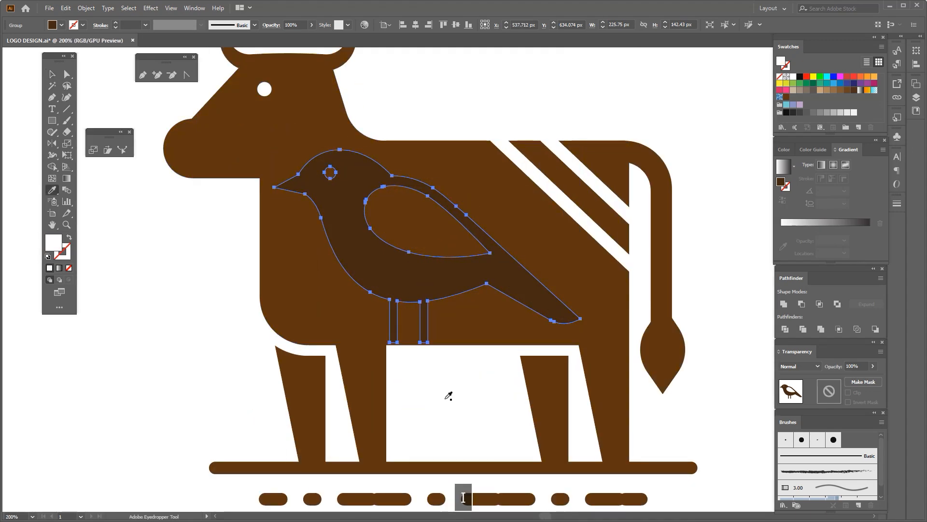
Step: Lengthen both of the bird's legs so their bottom ends reach past the cow's belly edge
key(a)
scroll(387, 342, up, 4)
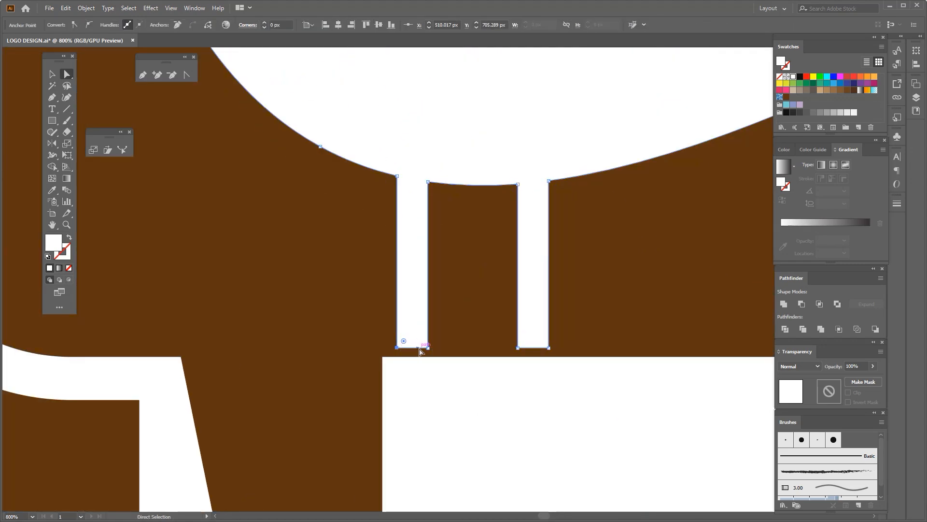
drag(424, 347, 544, 372)
scroll(478, 385, down, 2)
key(ctrl+shift+a)
click(52, 74)
scroll(290, 252, down, 3)
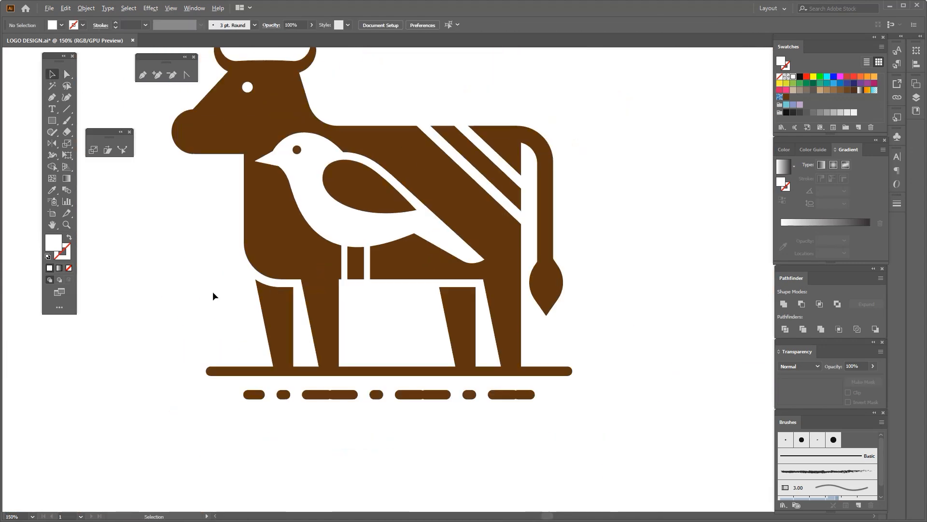
scroll(355, 244, up, 2)
drag(342, 269, 319, 304)
key(ctrl+z)
scroll(344, 311, up, 4)
scroll(396, 317, down, 6)
click(245, 331)
scroll(248, 330, down, 1)
scroll(326, 289, up, 1)
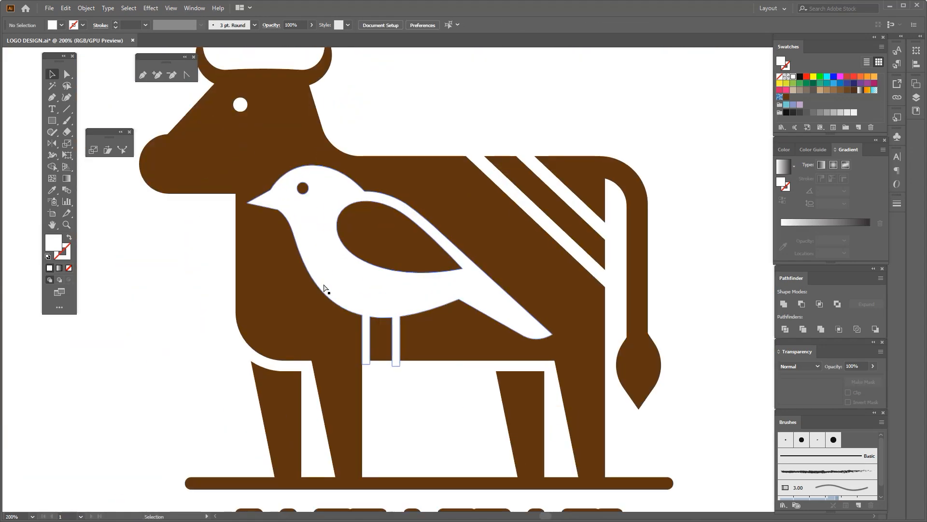
key(ctrl+z)
scroll(369, 331, up, 2)
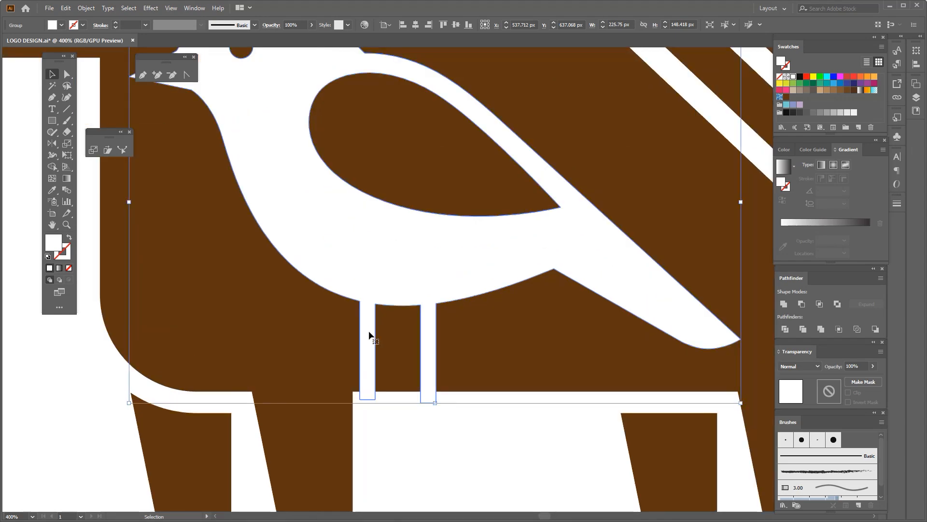
drag(369, 330, 363, 274)
click(396, 370)
scroll(390, 356, down, 1)
key(m)
scroll(363, 291, up, 2)
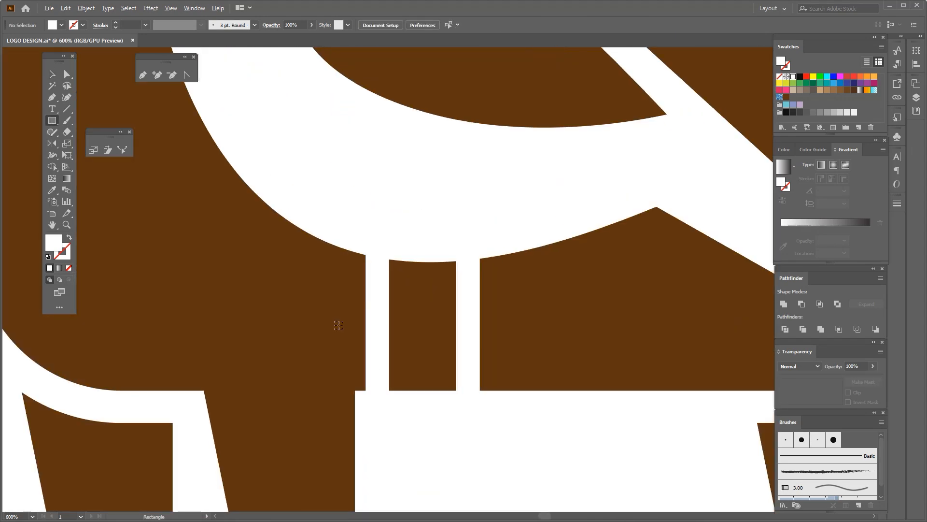
drag(356, 390, 373, 247)
scroll(373, 248, down, 4)
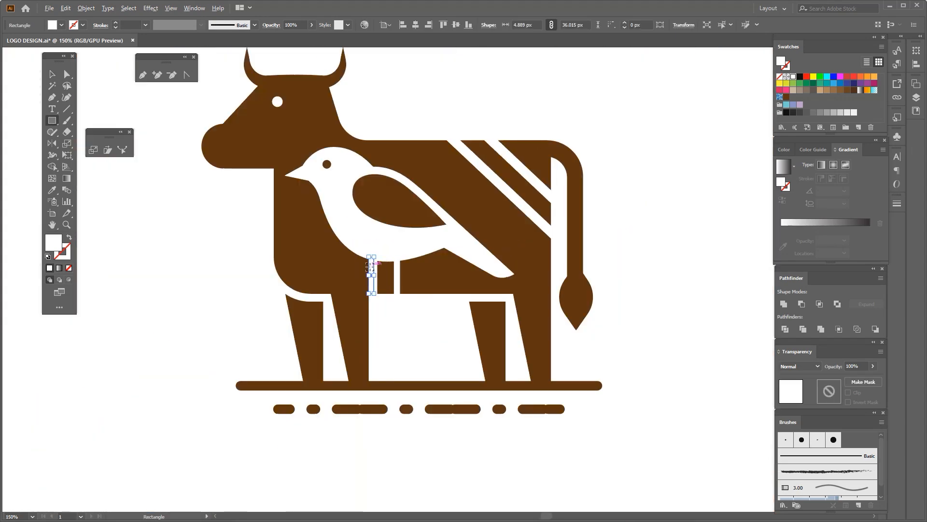
key(ctrl+z)
Step: Draw a white rectangle about 4 × 38 px that widens the bird's front leg to meet the cow's front leg edge
scroll(373, 288, up, 4)
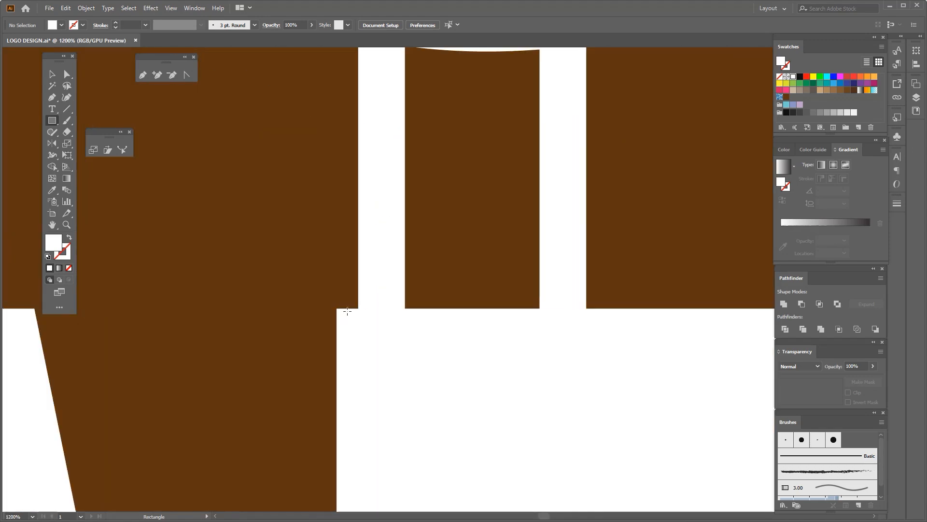
drag(356, 296, 370, 216)
scroll(380, 241, down, 3)
click(52, 75)
scroll(384, 234, up, 2)
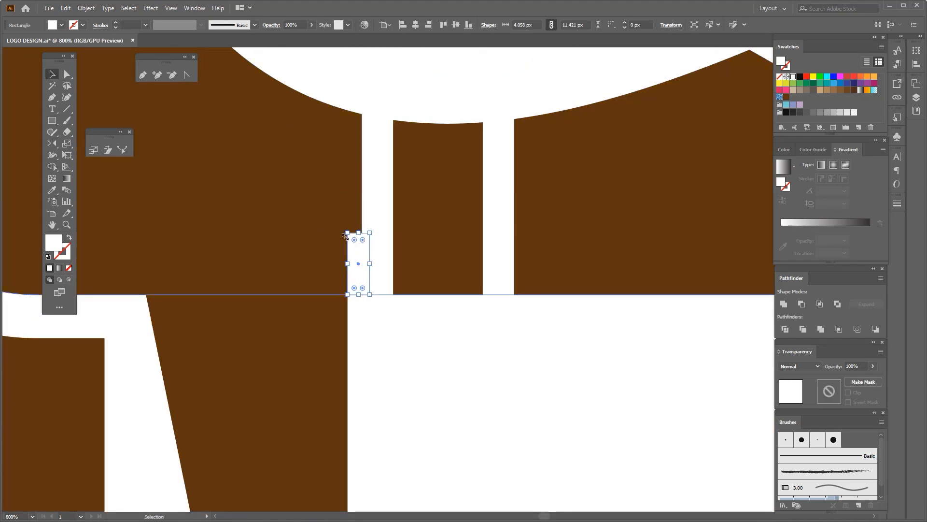
drag(376, 130, 377, 90)
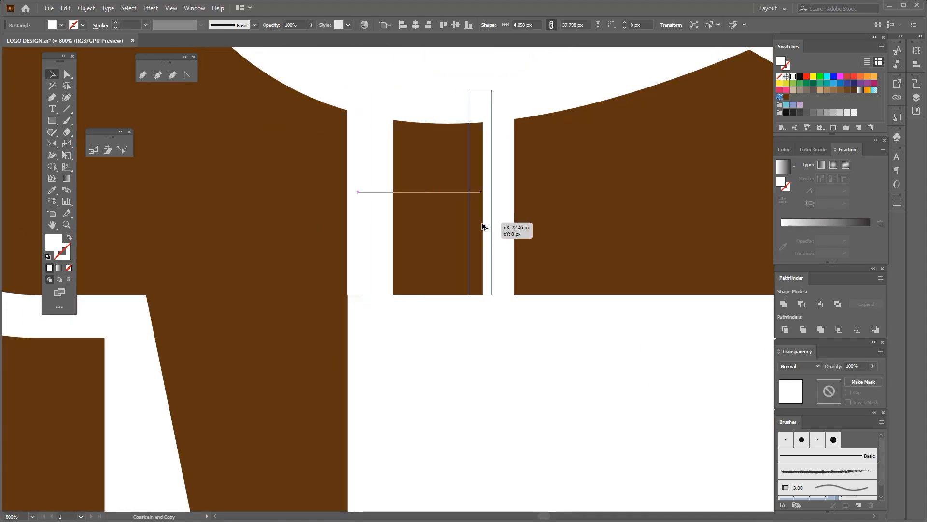
Step: Copy the white rectangle to the bird's other leg and adjust its position to widen that leg too
scroll(454, 238, down, 2)
click(459, 322)
drag(485, 225, 438, 220)
scroll(454, 316, down, 4)
scroll(540, 263, up, 1)
scroll(532, 199, up, 2)
click(502, 221)
scroll(483, 225, down, 3)
scroll(531, 274, up, 4)
drag(535, 270, 546, 279)
scroll(462, 276, down, 5)
click(472, 280)
scroll(472, 283, up, 2)
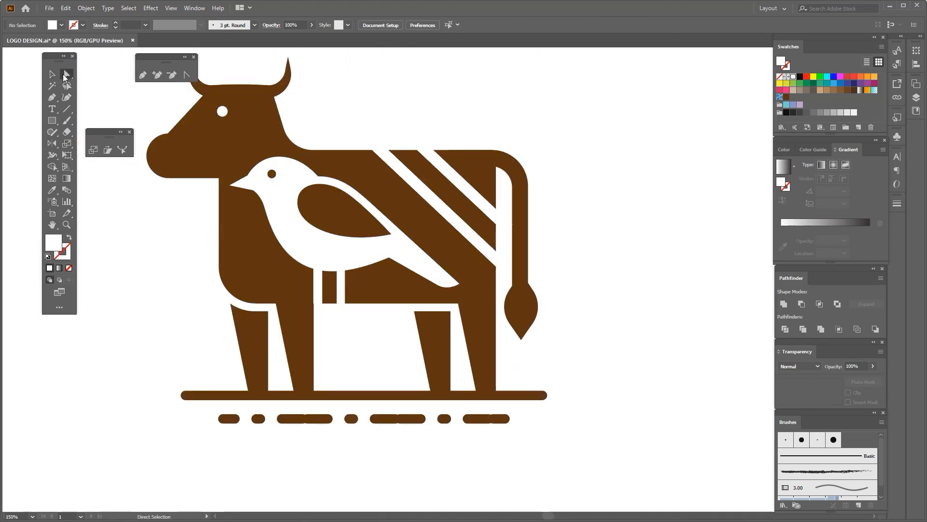
Step: Shorten the bird's beak by moving its tip anchor point towards the head
scroll(267, 180, up, 3)
click(204, 192)
drag(170, 193, 178, 192)
scroll(290, 202, down, 3)
click(195, 259)
drag(244, 198, 266, 232)
scroll(262, 214, up, 3)
click(217, 305)
scroll(288, 227, up, 1)
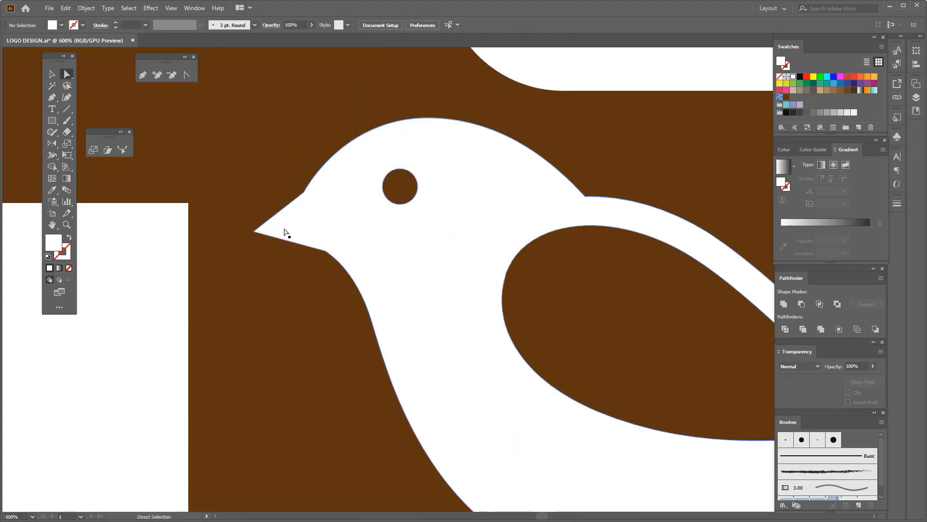
Step: Draw a white patch with the Pen tool that fills the notch between the bird's beak and forehead
key(p)
click(254, 231)
drag(325, 165, 343, 214)
key(i)
scroll(370, 225, down, 3)
key(space)
click(67, 75)
click(213, 289)
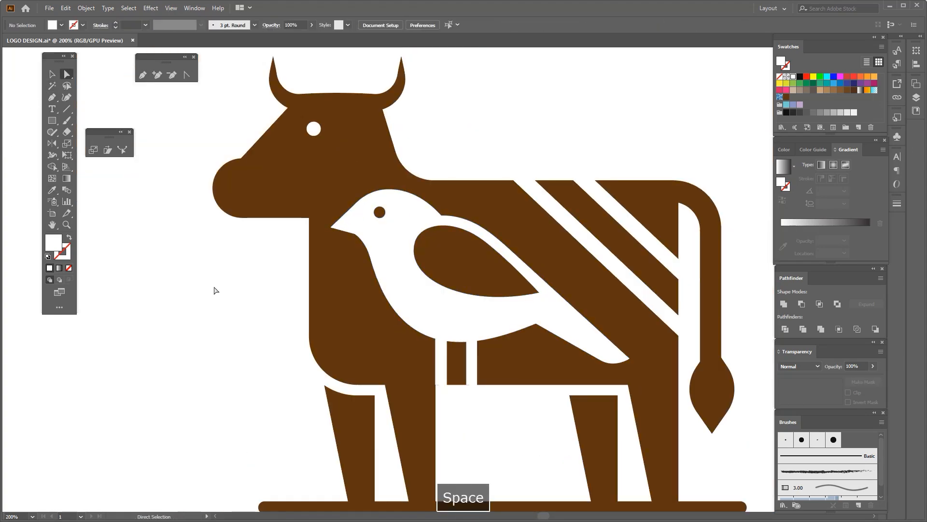
Step: Round the corner where the underside of the bird's beak meets its throat
scroll(216, 285, down, 2)
scroll(271, 259, up, 4)
click(323, 249)
click(324, 250)
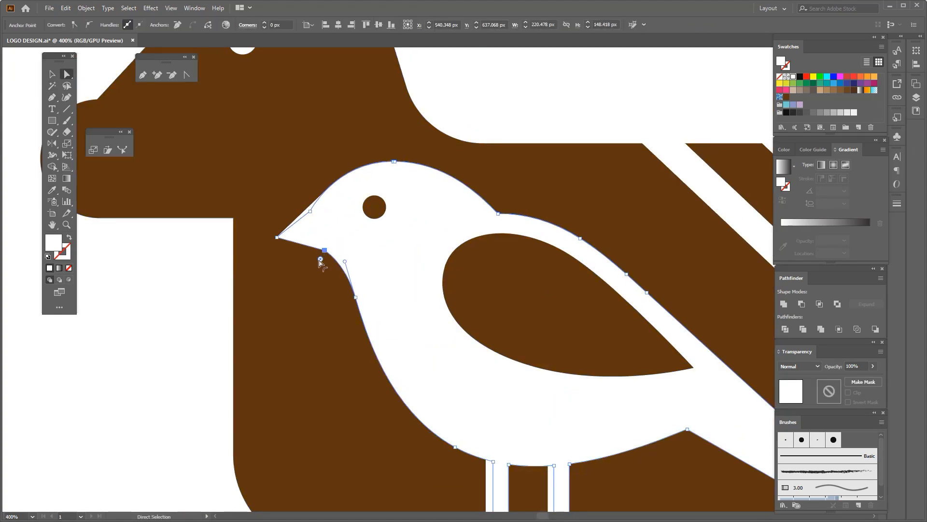
drag(277, 326, 277, 327)
scroll(314, 277, down, 3)
click(209, 307)
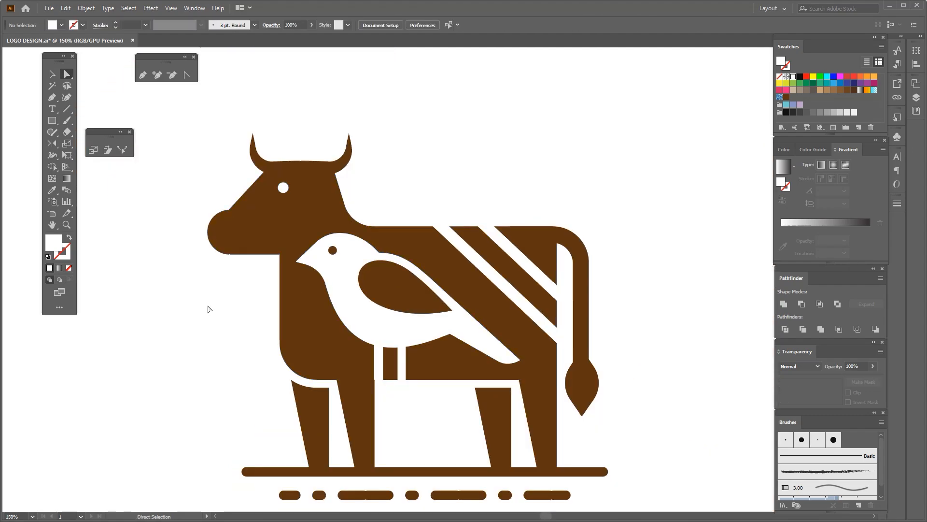
Step: Unite the white beak patch with the bird shape
scroll(297, 273, up, 2)
click(324, 233)
shift+click(344, 259)
click(784, 304)
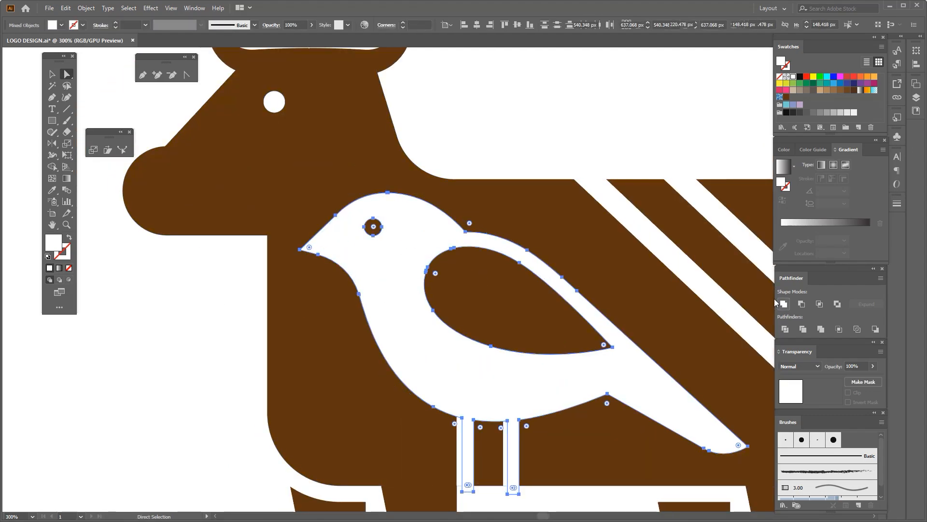
scroll(325, 293, down, 3)
click(232, 300)
scroll(426, 348, up, 1)
Step: Isolate the cow's eye cutout, enlarge it to about 12.5 px across, and leave isolation mode
click(52, 74)
scroll(222, 150, up, 4)
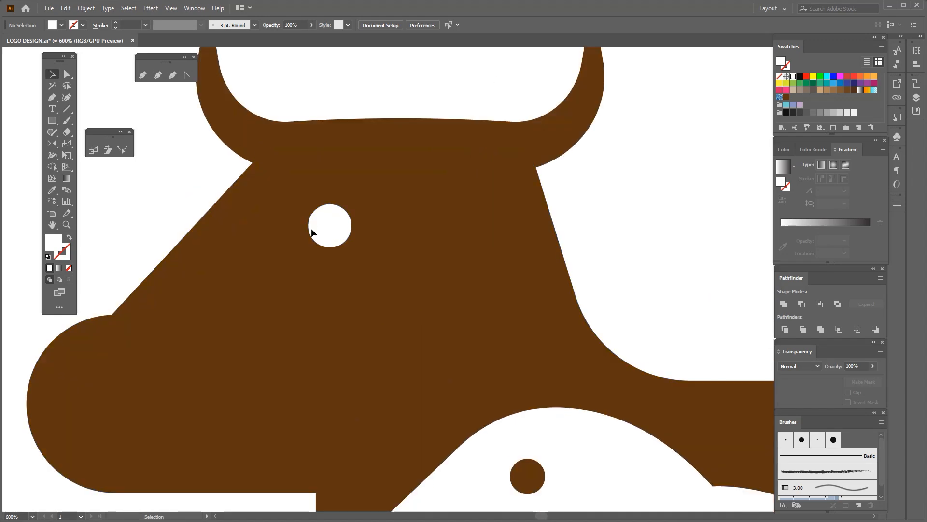
double_click(308, 222)
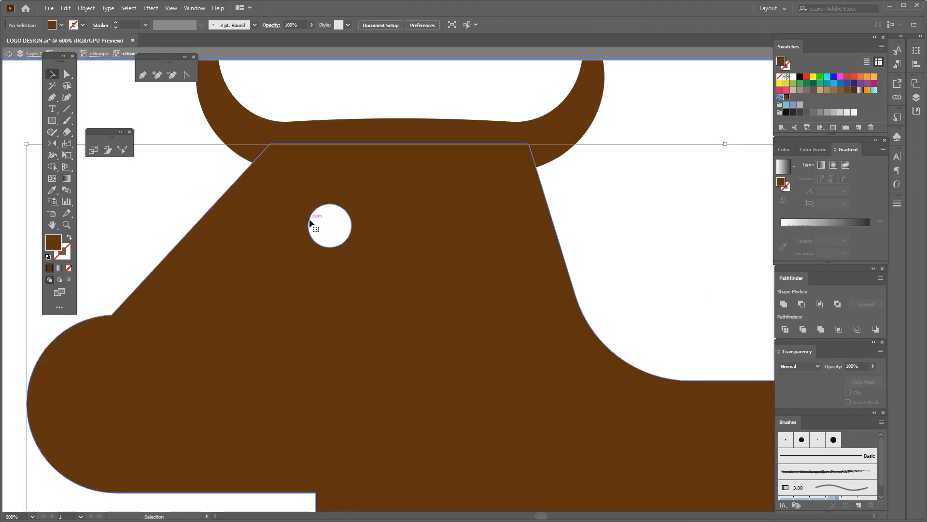
double_click(310, 223)
drag(309, 227, 299, 227)
scroll(309, 228, down, 4)
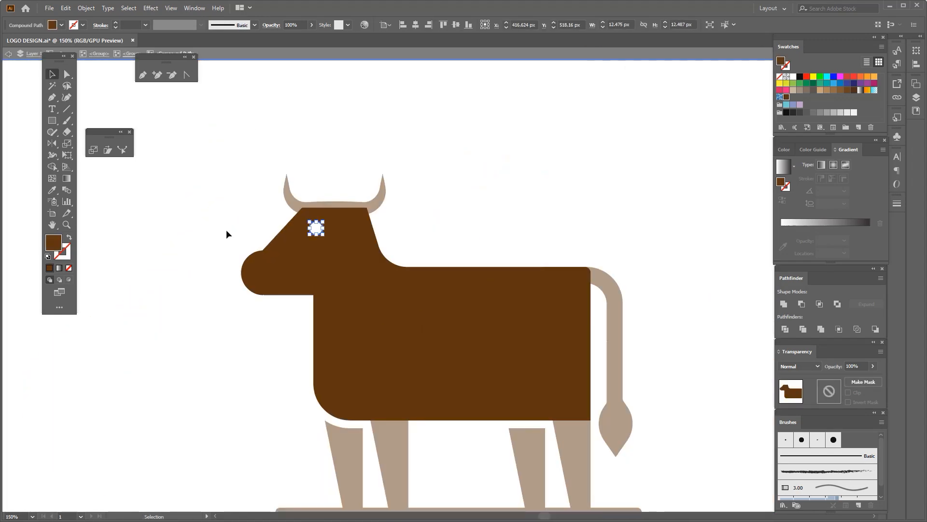
click(226, 230)
scroll(228, 227, down, 2)
double_click(228, 227)
Step: Select the complete cow and bird artwork and outline any remaining strokes
drag(215, 186, 441, 378)
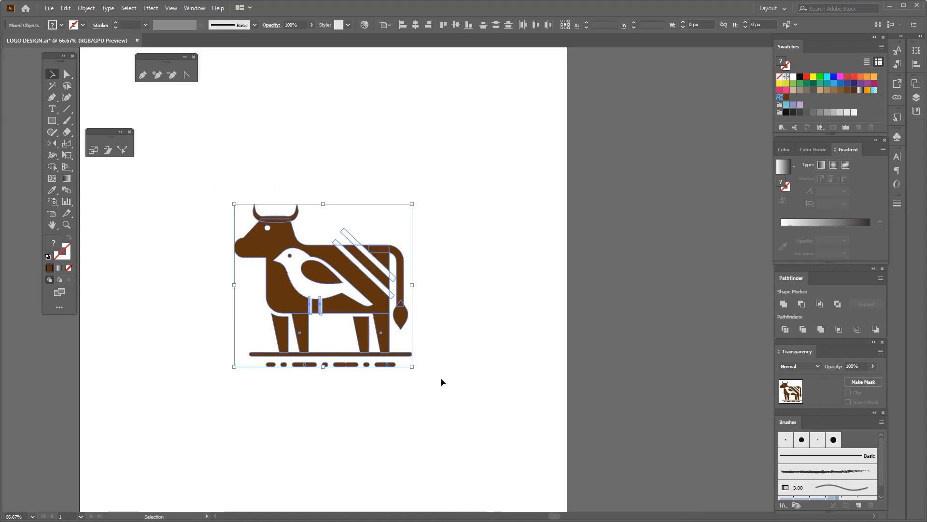
click(86, 9)
mouse_move(124, 240)
click(269, 261)
scroll(332, 261, up, 2)
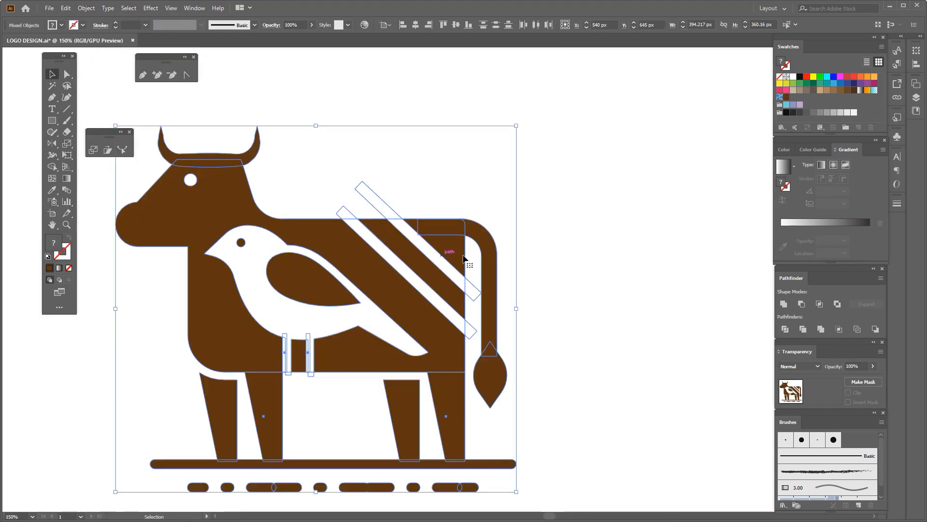
click(526, 266)
Step: Enlarge the group of white diagonal stripes to about 154.5 × 168 px and shift it slightly towards the cow's head
click(428, 278)
click(422, 282)
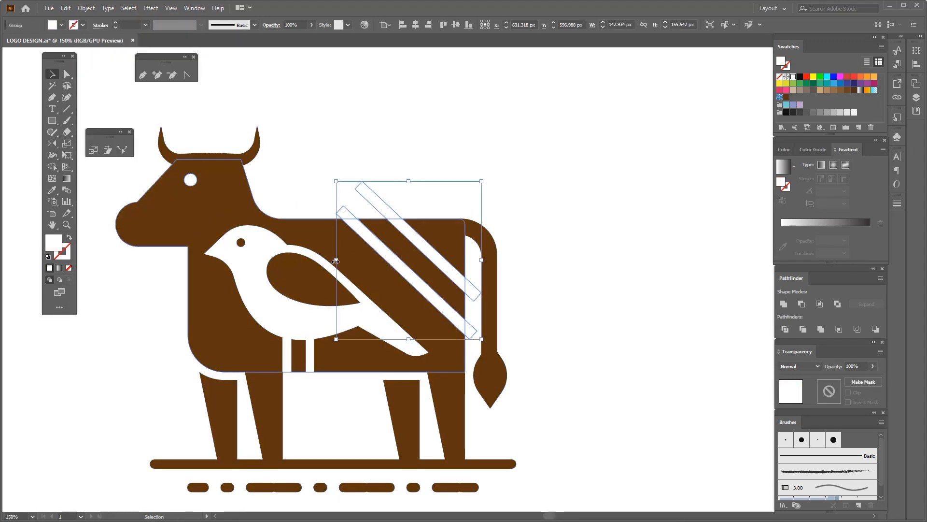
drag(336, 261, 325, 260)
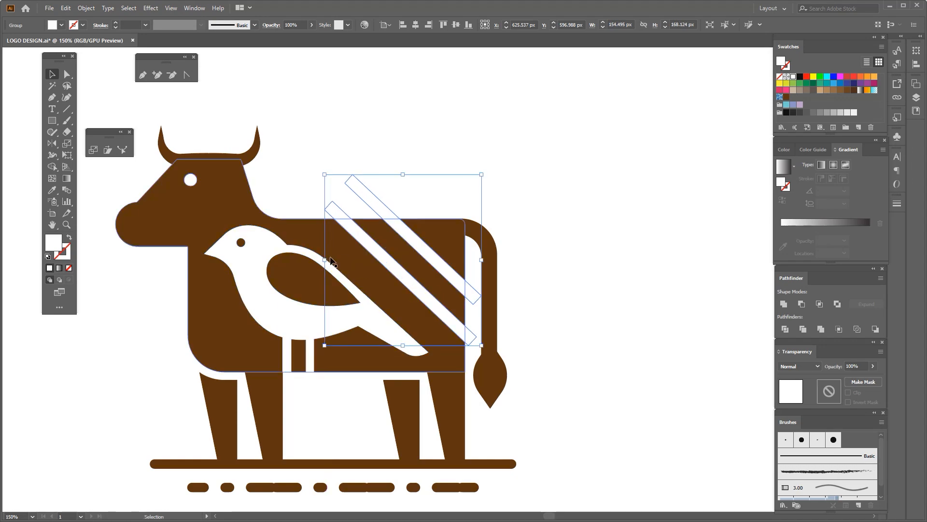
scroll(434, 261, up, 2)
drag(428, 257, 419, 265)
scroll(419, 265, down, 2)
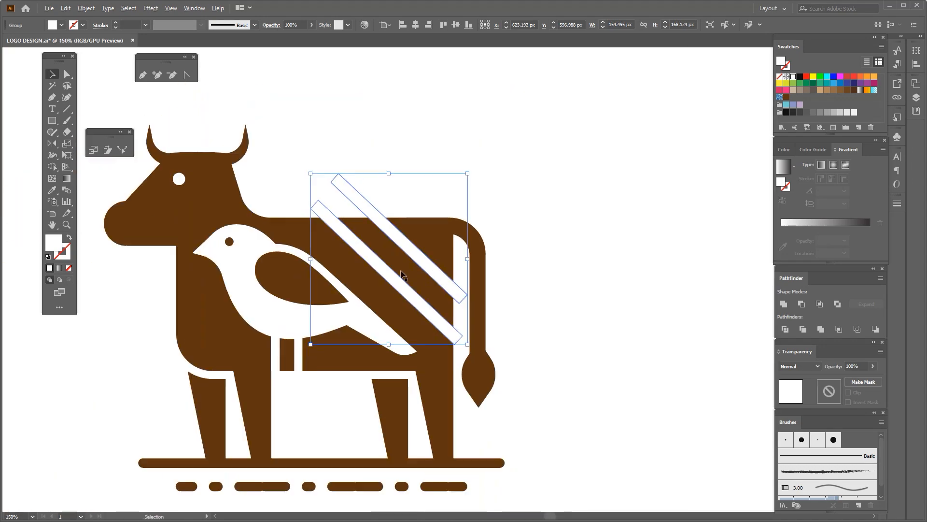
Step: Unite the white bird with its two leg rectangles into one shape
click(511, 266)
scroll(524, 270, down, 2)
drag(532, 218, 351, 360)
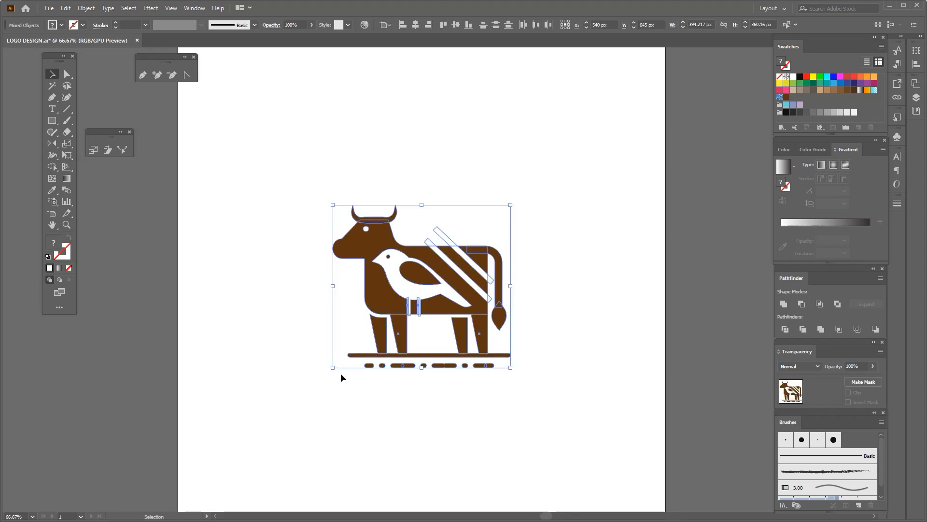
click(341, 373)
scroll(445, 291, up, 2)
click(388, 317)
shift+click(384, 323)
scroll(372, 322, up, 2)
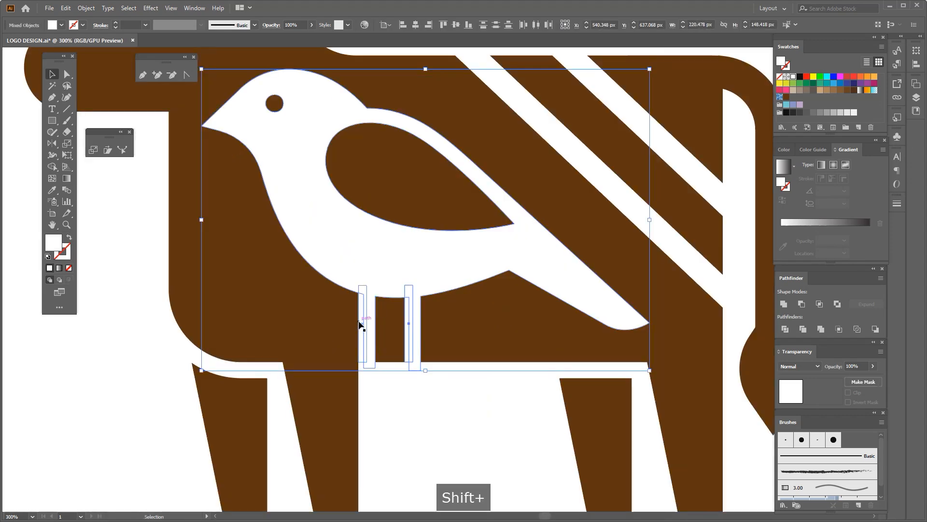
click(784, 305)
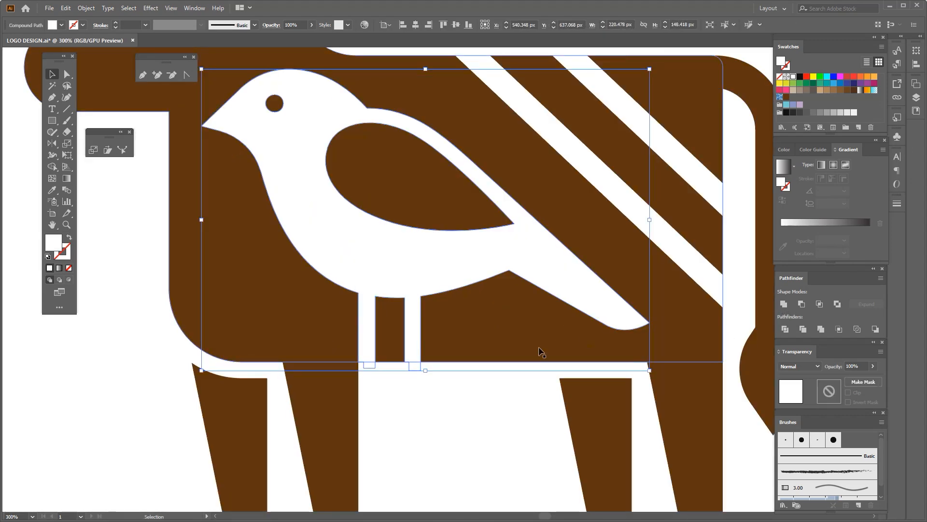
Step: Select the whole artwork and cut the white bird out of the cow's body with Shape Builder
scroll(342, 342, down, 3)
click(206, 280)
drag(542, 453, 542, 452)
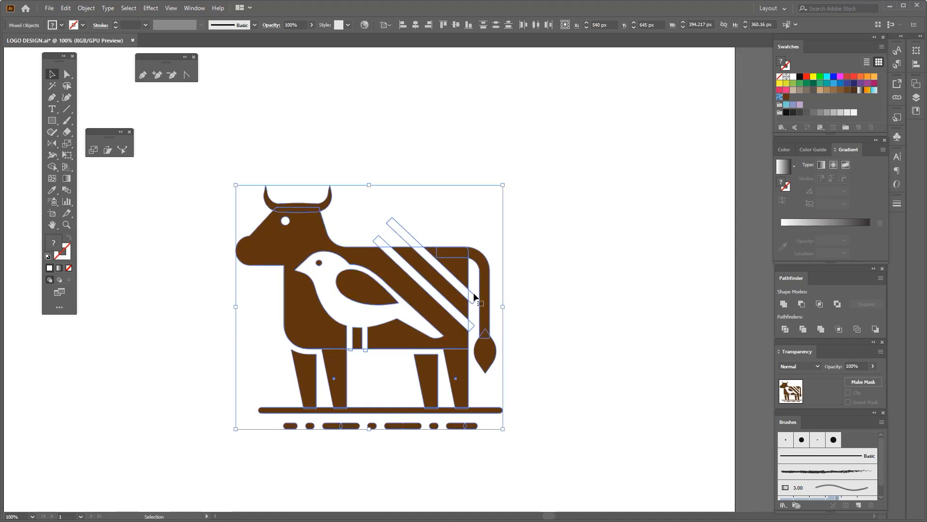
click(52, 167)
scroll(294, 213, up, 4)
alt+click(269, 246)
scroll(269, 248, down, 2)
scroll(338, 346, up, 2)
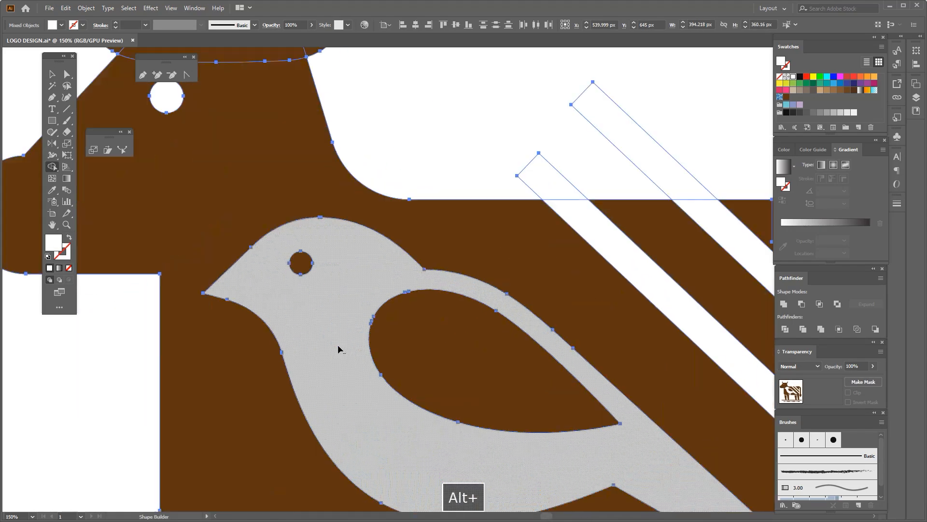
alt+click(339, 348)
Step: Cut the two diagonal stripes out of the cow's rear and remove their overhanging ends
scroll(327, 331, down, 3)
scroll(485, 348, up, 3)
drag(418, 101, 268, 167)
scroll(278, 181, down, 4)
scroll(408, 267, up, 3)
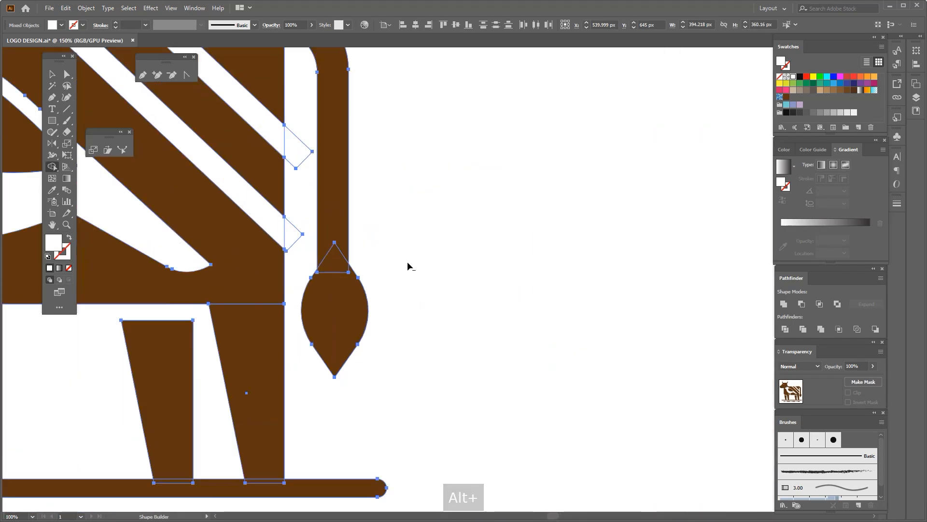
scroll(367, 217, down, 3)
Step: Remove the ends of the bird's legs that extend below the cow's belly, and deselect the artwork
scroll(285, 244, up, 3)
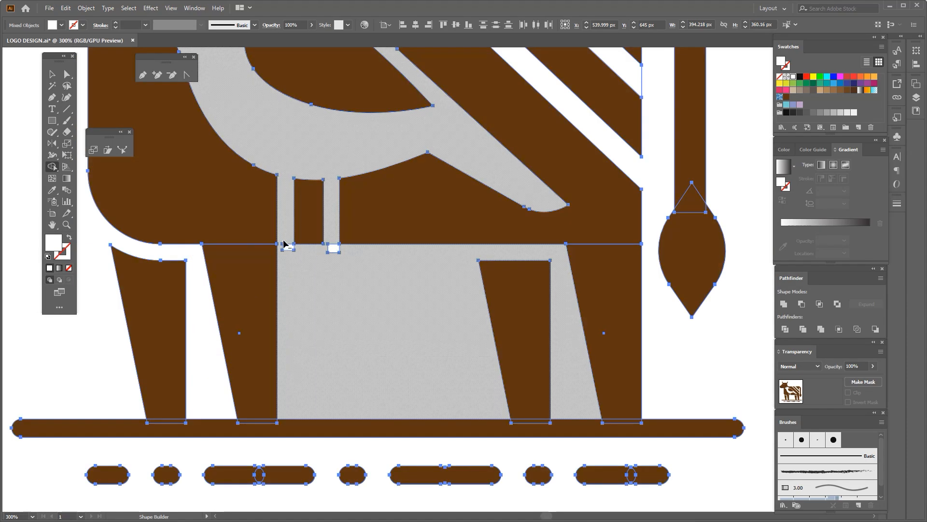
alt+click(333, 248)
scroll(344, 276, down, 2)
click(52, 74)
click(17, 207)
drag(17, 208, 5, 187)
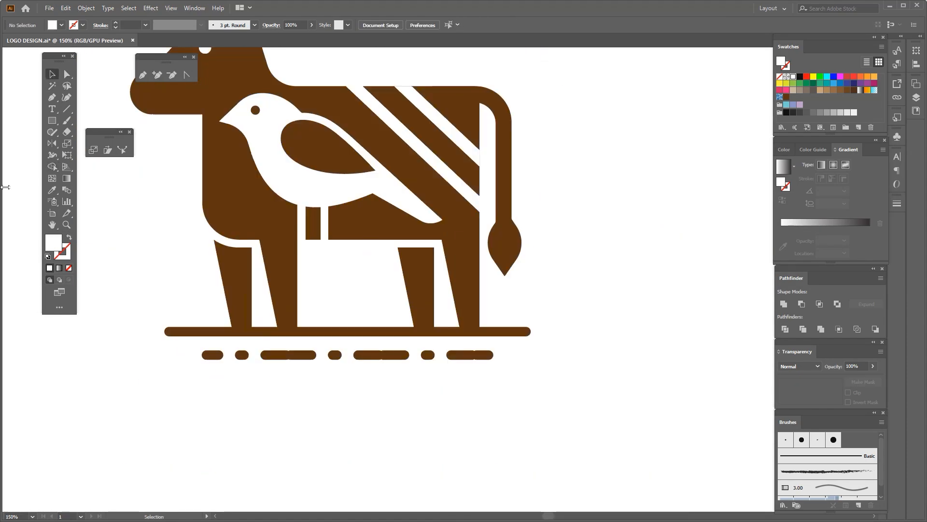
Step: Try raising the solid ground bar under the hooves to Y 790.47 px
scroll(312, 340, up, 3)
click(314, 346)
drag(315, 346, 324, 325)
scroll(323, 325, down, 3)
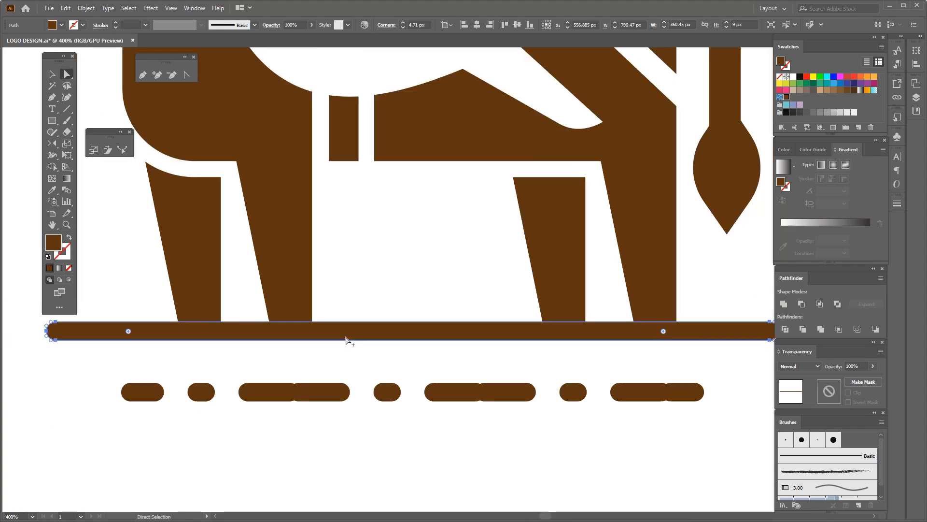
Step: Try removing a piece of the ground bar at the cow's front legs with Shape Builder, and undo it
click(52, 75)
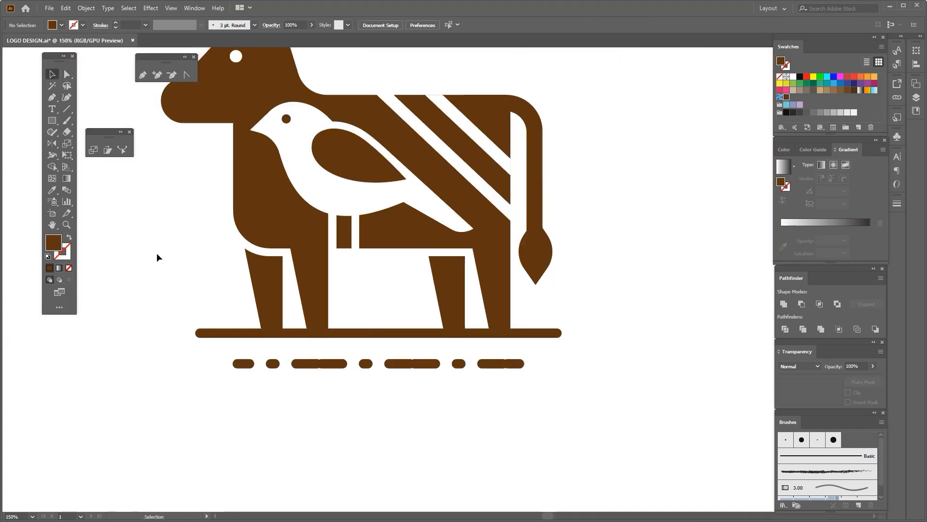
click(52, 166)
scroll(311, 356, up, 2)
alt+click(626, 306)
scroll(335, 329, down, 3)
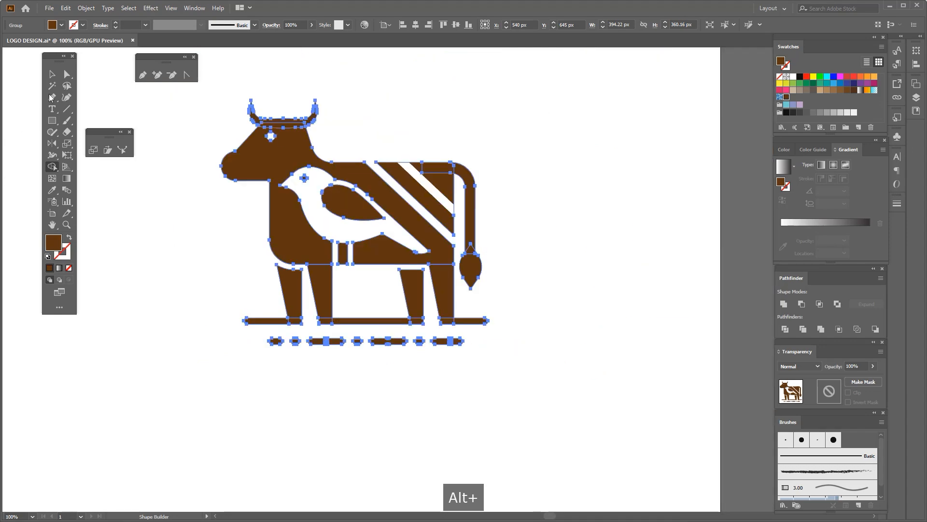
click(66, 75)
click(173, 322)
key(ctrl+z)
scroll(352, 323, up, 2)
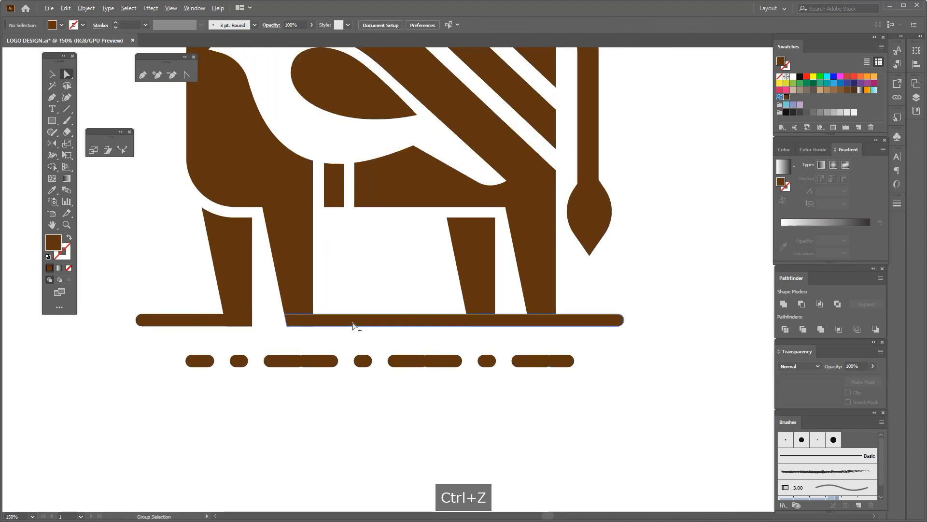
Step: Move the solid ground bar down to Y 797.109 px beneath the cow's hooves
scroll(339, 322, down, 1)
click(333, 334)
scroll(323, 323, up, 3)
drag(324, 313, 324, 326)
scroll(335, 323, down, 4)
click(360, 361)
scroll(362, 362, up, 4)
scroll(332, 304, down, 3)
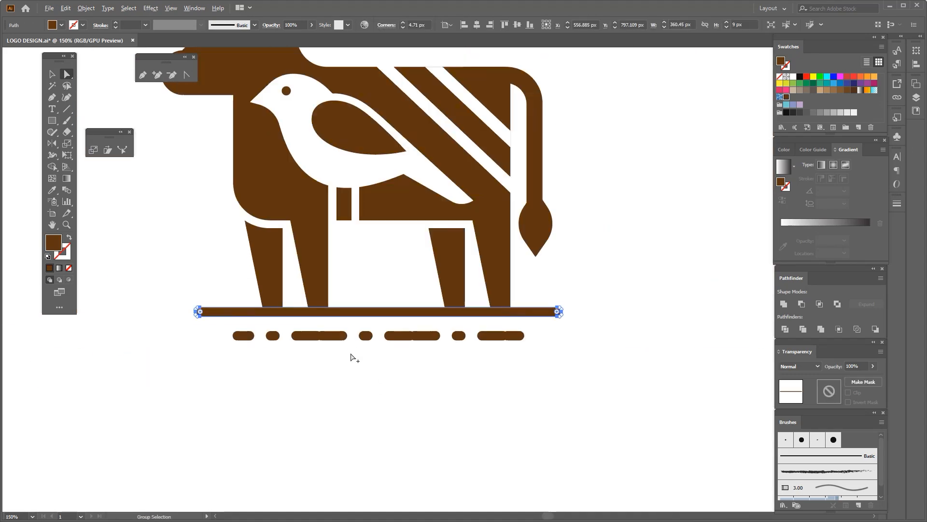
Step: Release the compound path of the dashed ground line and shift the overlapping half of the first long dash slightly towards the cow's head
scroll(352, 356, up, 3)
click(350, 331)
right_click(346, 333)
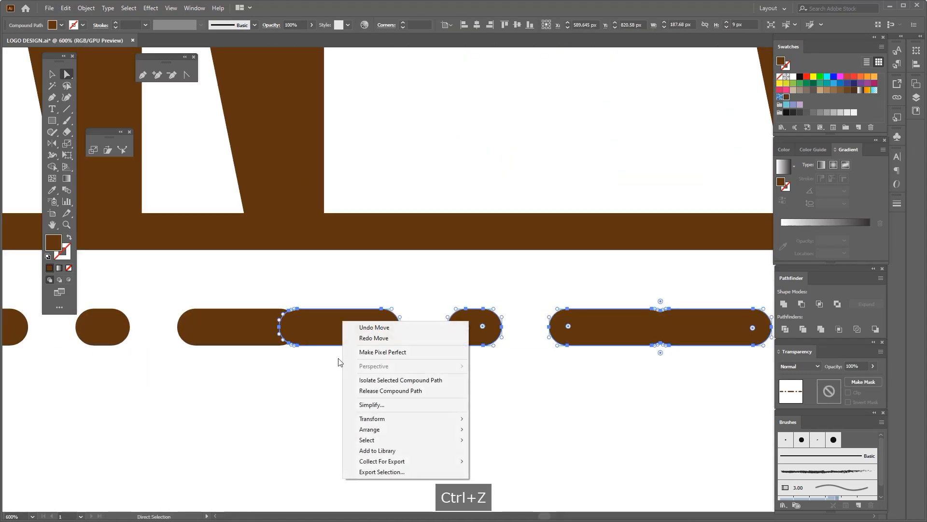
click(381, 388)
drag(349, 337, 331, 338)
scroll(338, 341, down, 3)
click(389, 383)
Step: Smooth the middle long dash by removing the anchor points at its central notch
scroll(453, 348, up, 3)
click(446, 330)
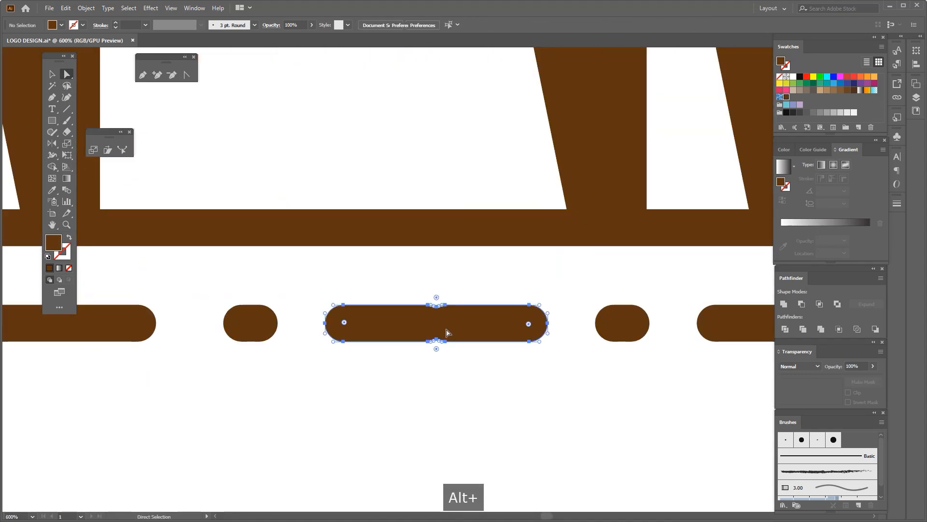
drag(411, 288, 459, 357)
click(177, 25)
scroll(354, 259, down, 4)
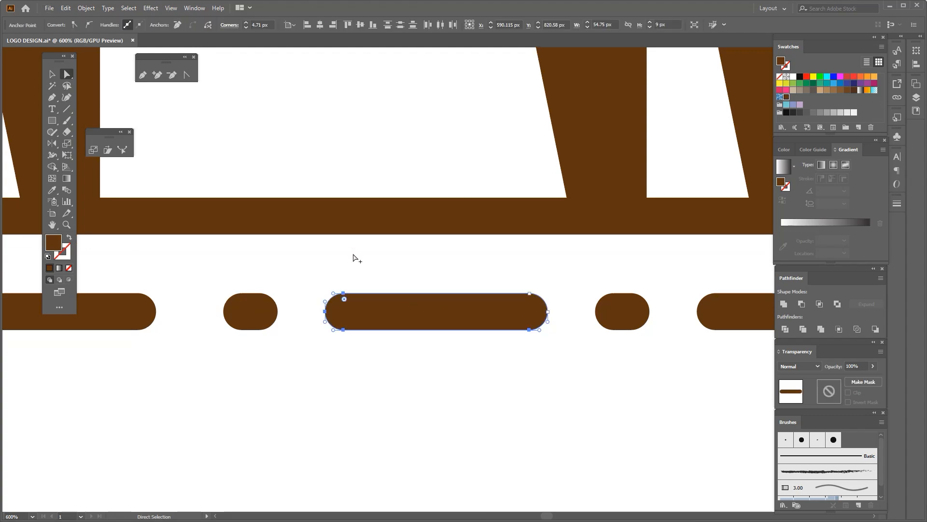
click(380, 362)
Step: Select the complete logo artwork, group it, and clear the selection
key(v)
scroll(347, 312, down, 3)
drag(220, 335, 269, 319)
key(ctrl+g)
drag(314, 260, 59, 273)
click(150, 309)
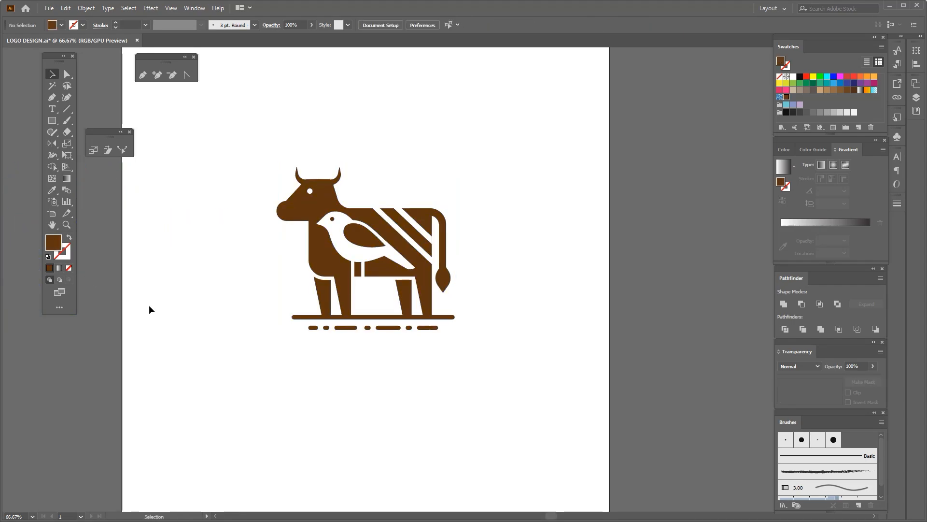